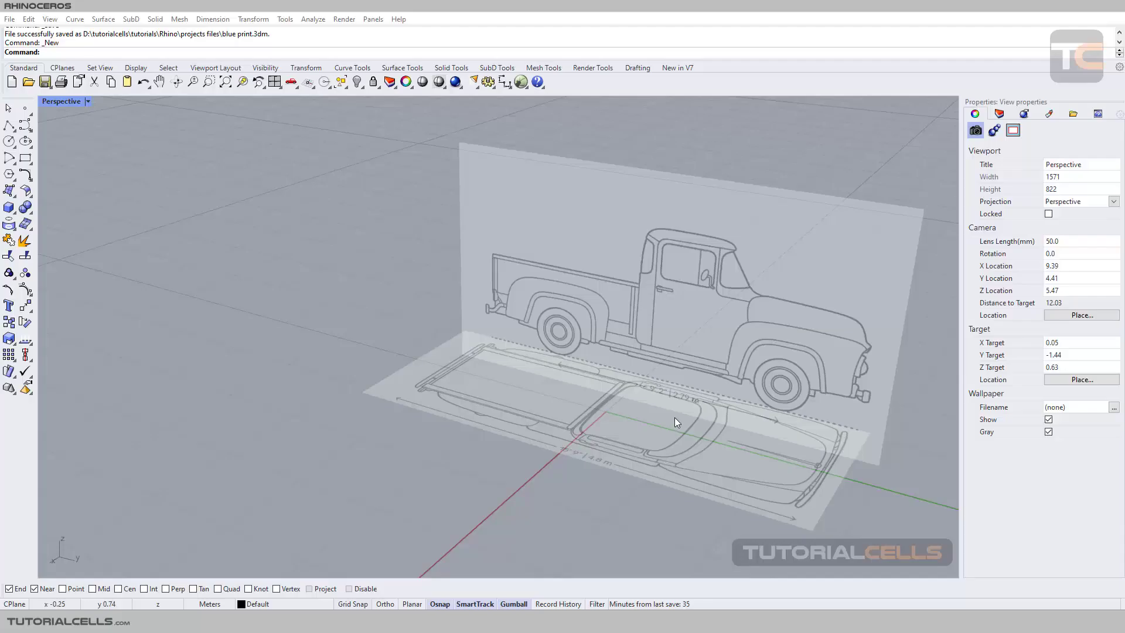
# Examine how the truck's side and top blueprint pictures are arranged in the perspective view
pyautogui.keyDown('shift'); pyautogui.moveTo(669, 411); pyautogui.dragTo(586, 319, button='right'); pyautogui.keyUp('shift')
pyautogui.moveTo(625, 375)
pyautogui.mouseDown(button='right')
pyautogui.moveTo(574, 375)
pyautogui.moveTo(632, 371)
pyautogui.mouseUp(button='right')
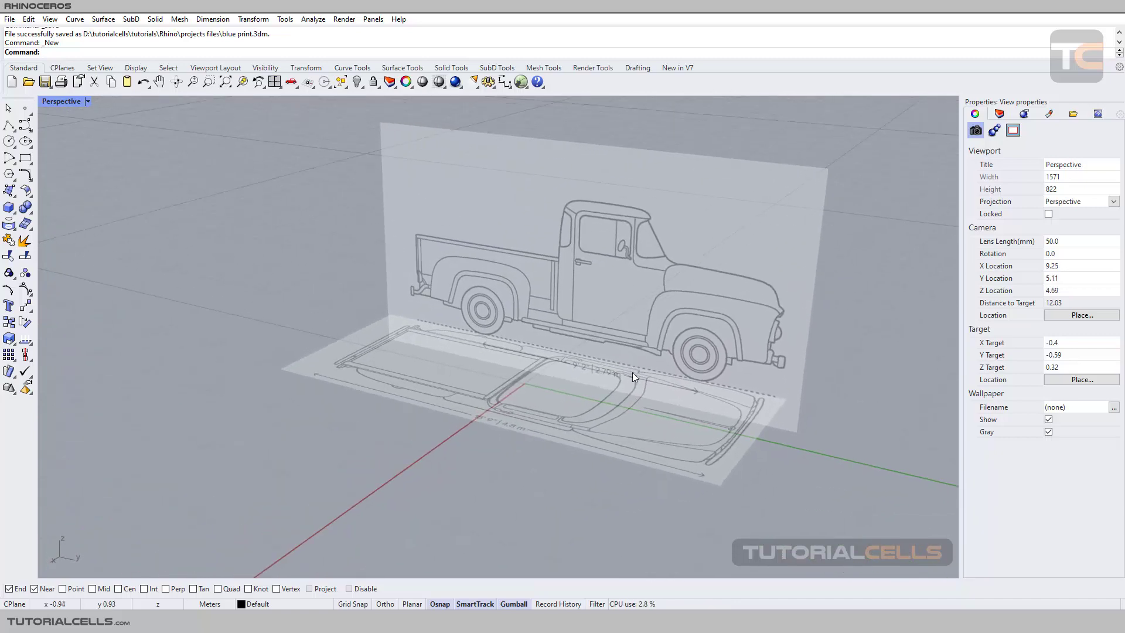
pyautogui.scroll(2, 632, 372)
pyautogui.scroll(-3, 625, 375)
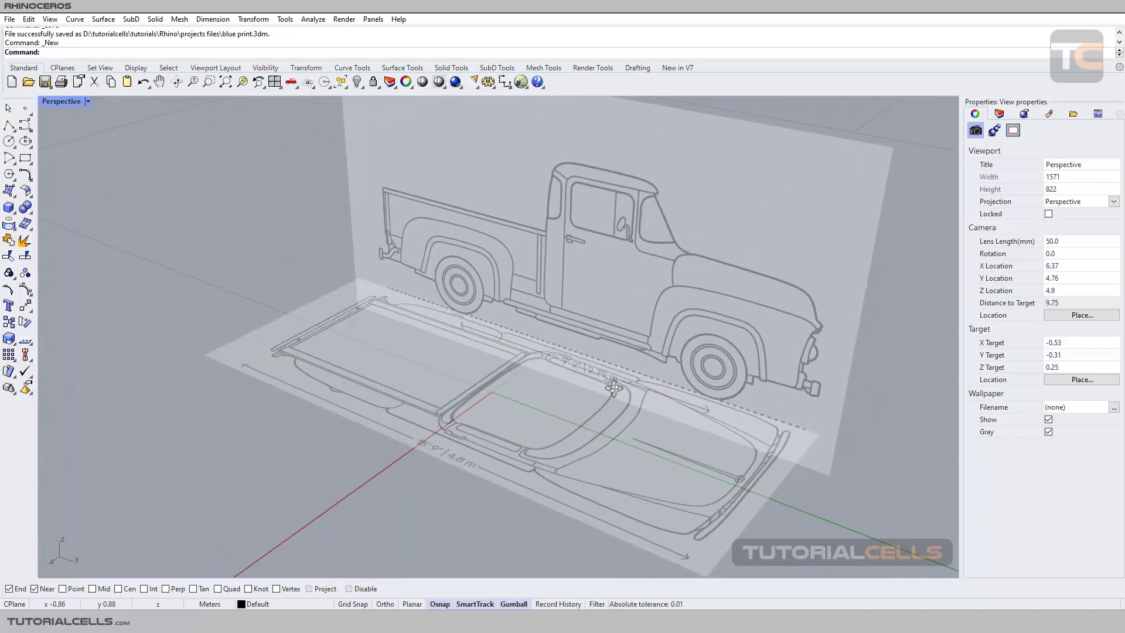
pyautogui.scroll(2, 610, 371)
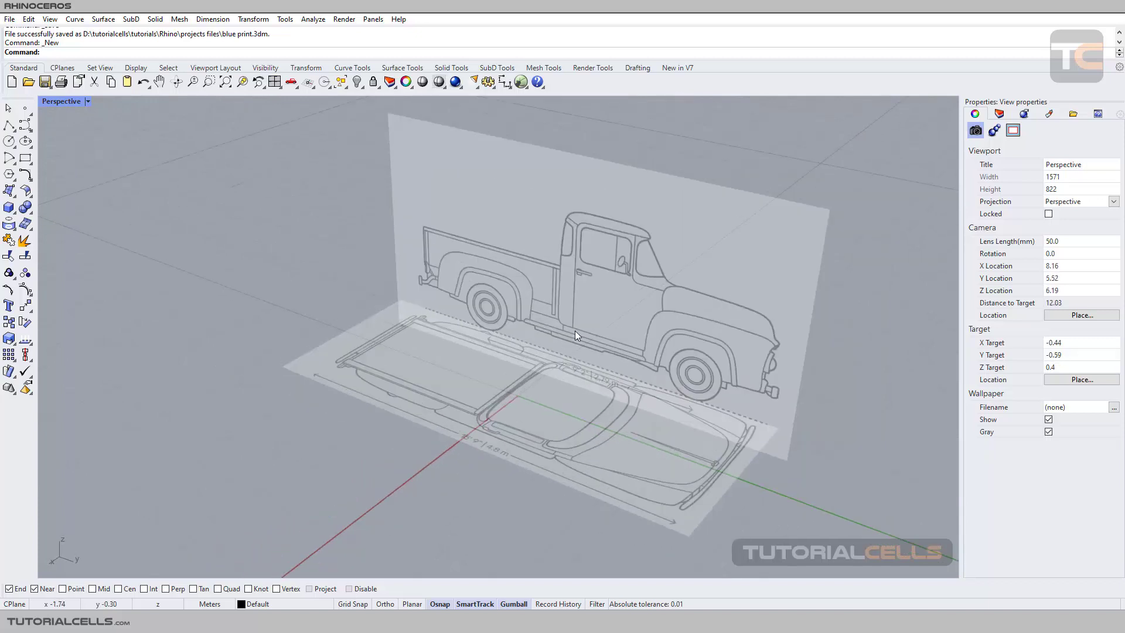
pyautogui.click(221, 67)
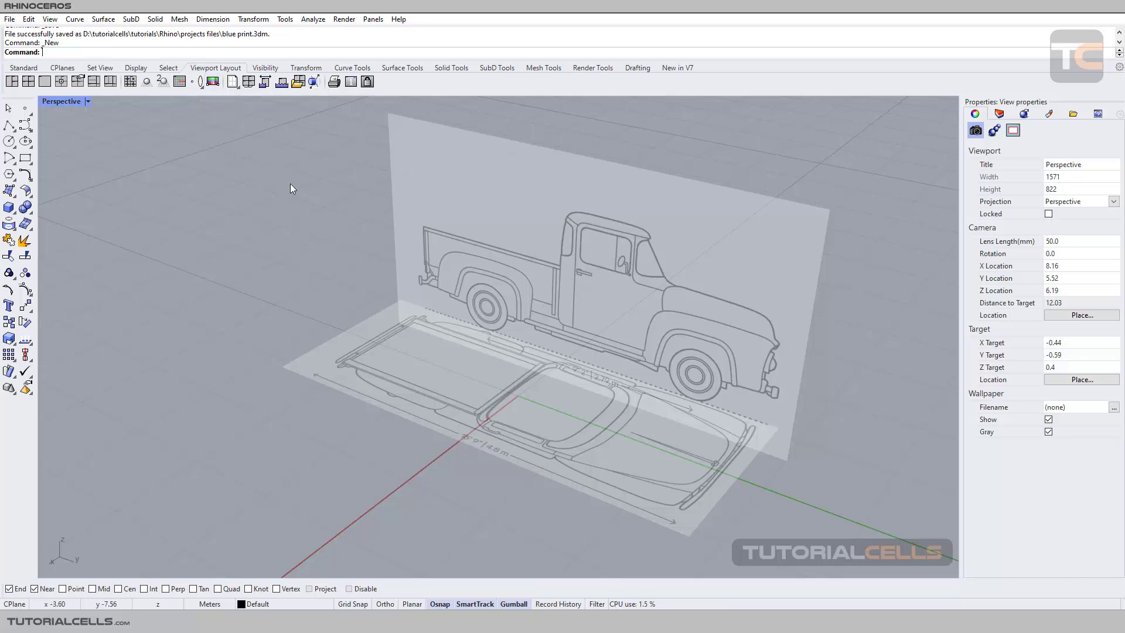
pyautogui.moveTo(399, 265); pyautogui.dragTo(438, 292, button='right')
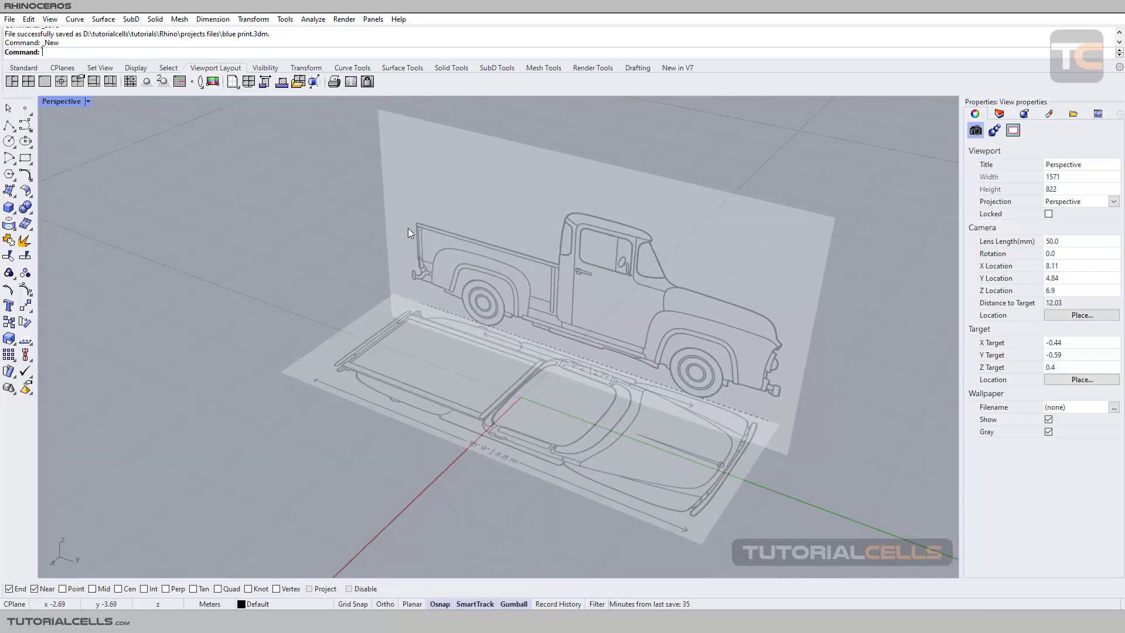
pyautogui.moveTo(632, 450); pyautogui.dragTo(596, 329, button='right')
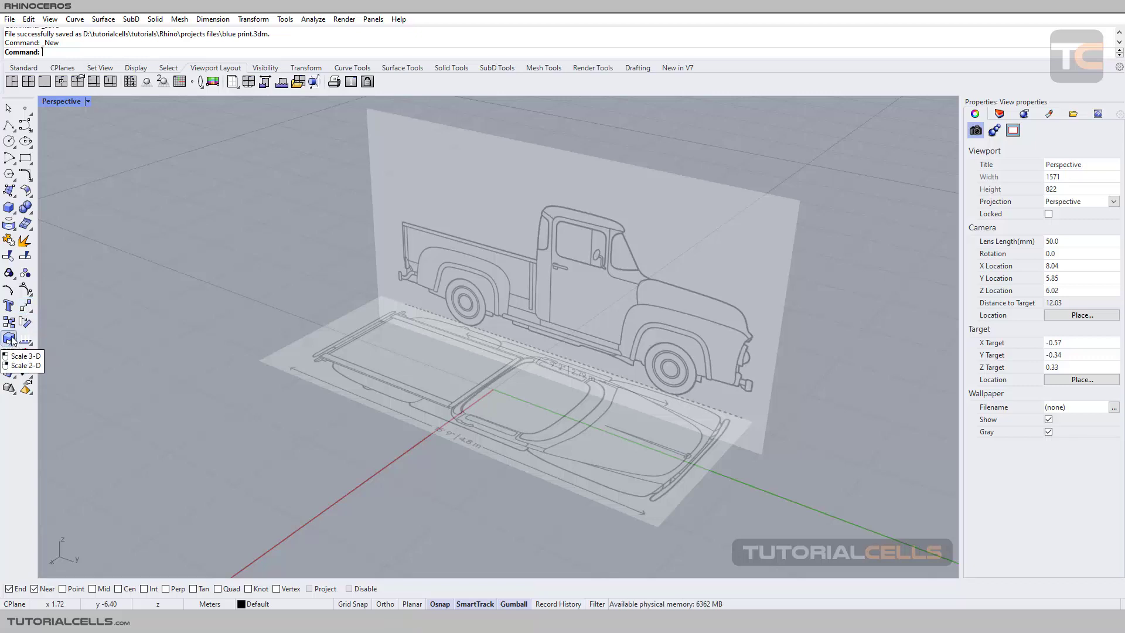
# Turn off the End and Near object snaps
pyautogui.click(17, 589)
pyautogui.click(34, 589)
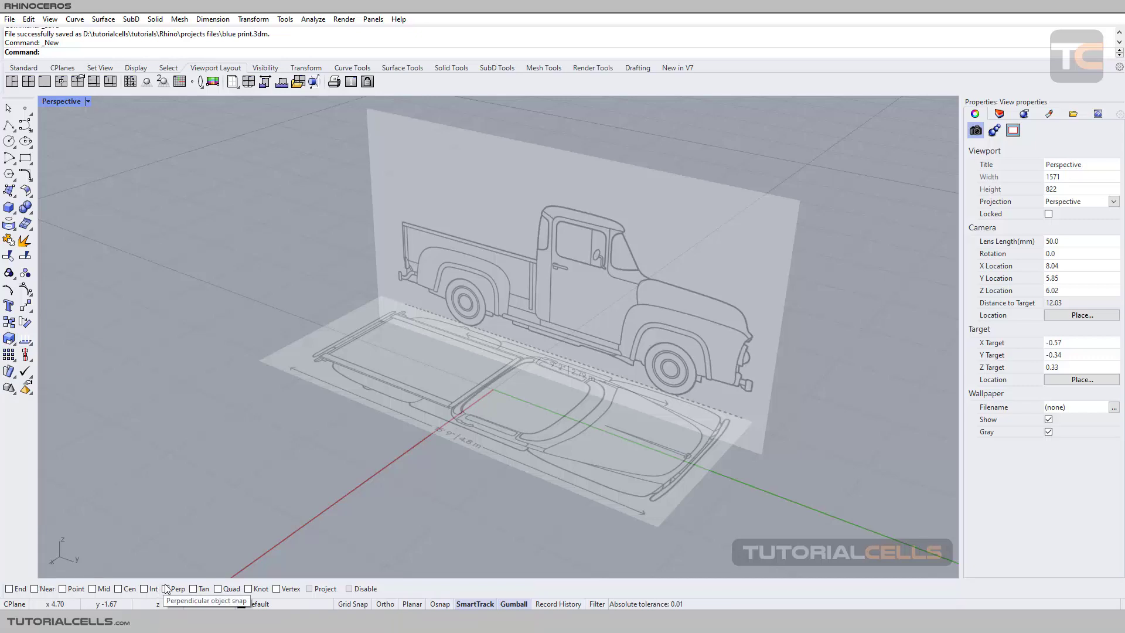
pyautogui.moveTo(407, 327); pyautogui.dragTo(562, 286, button='right')
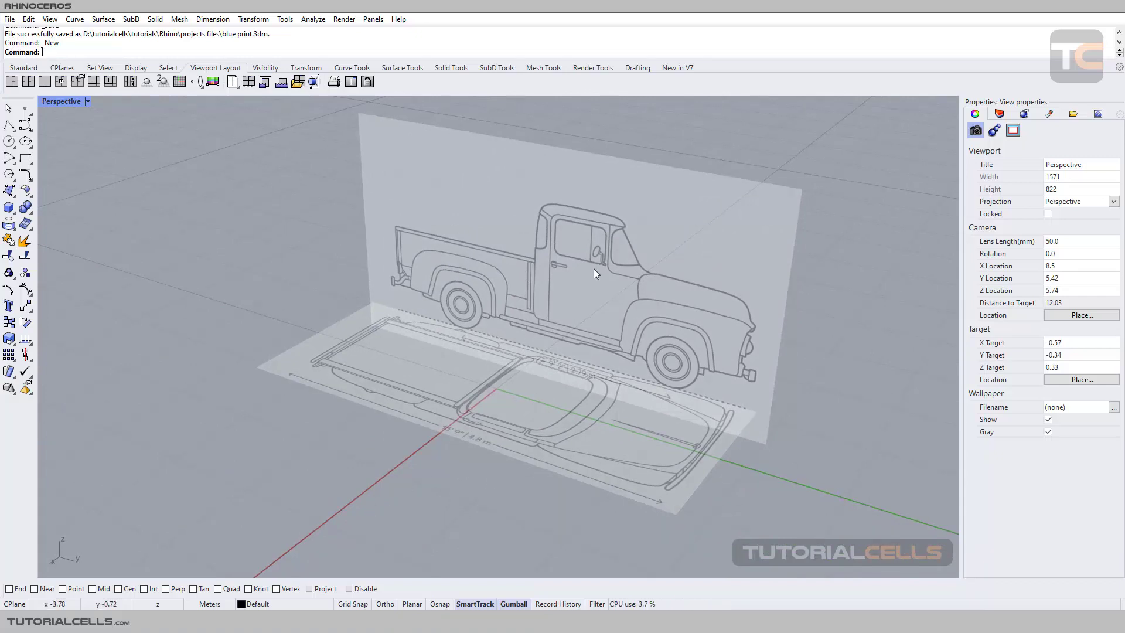
pyautogui.moveTo(530, 381); pyautogui.dragTo(541, 402, button='right')
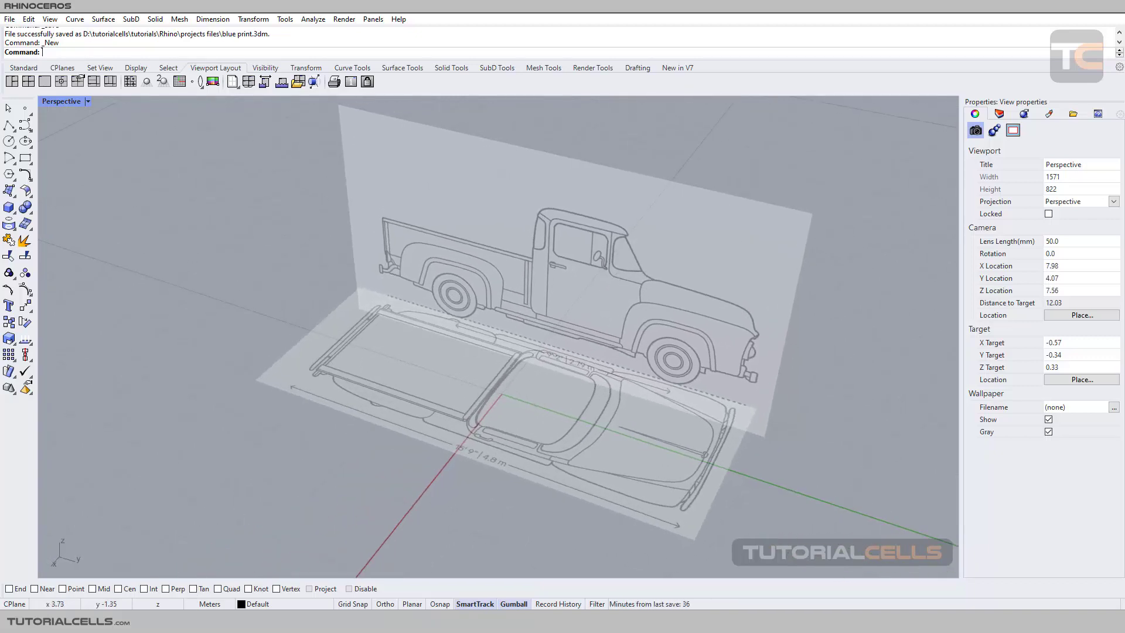
# Switch to the browser and look through the vehicle blueprints on the drawingdatabase.com home page
pyautogui.hotkey('alt', 'Tab')
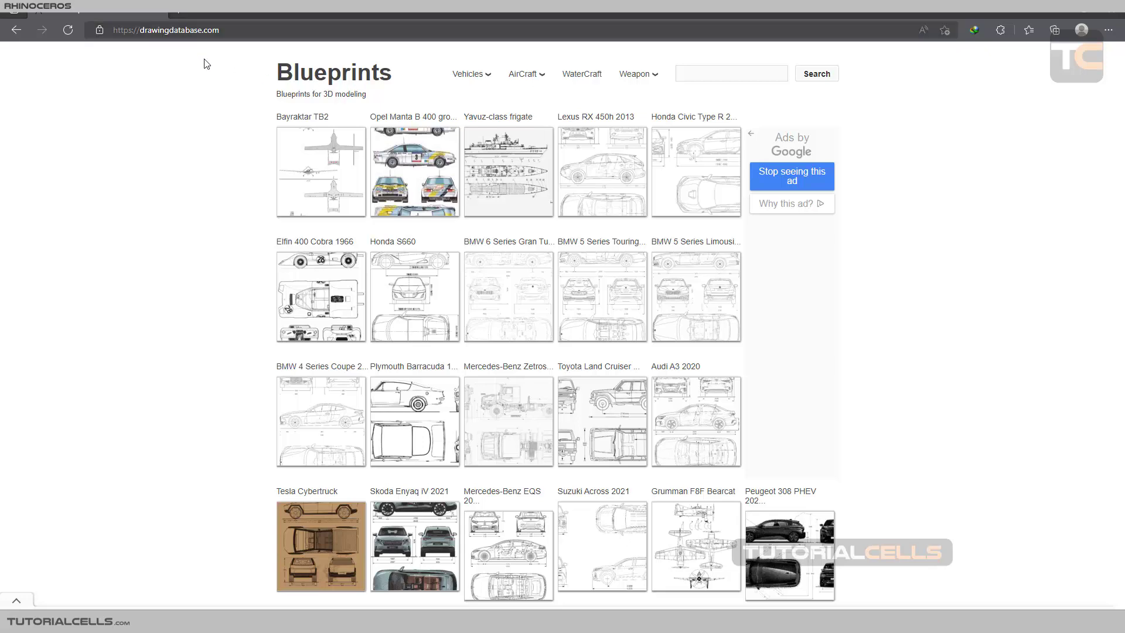
pyautogui.scroll(-1, 608, 227)
pyautogui.scroll(-6, 607, 227)
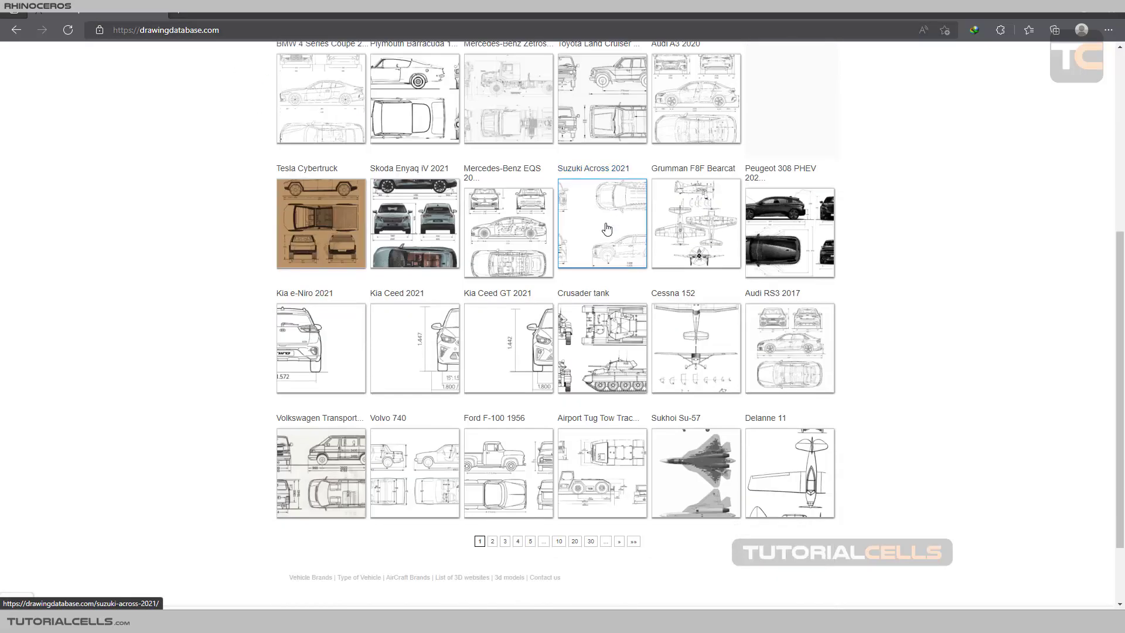
pyautogui.scroll(7, 641, 346)
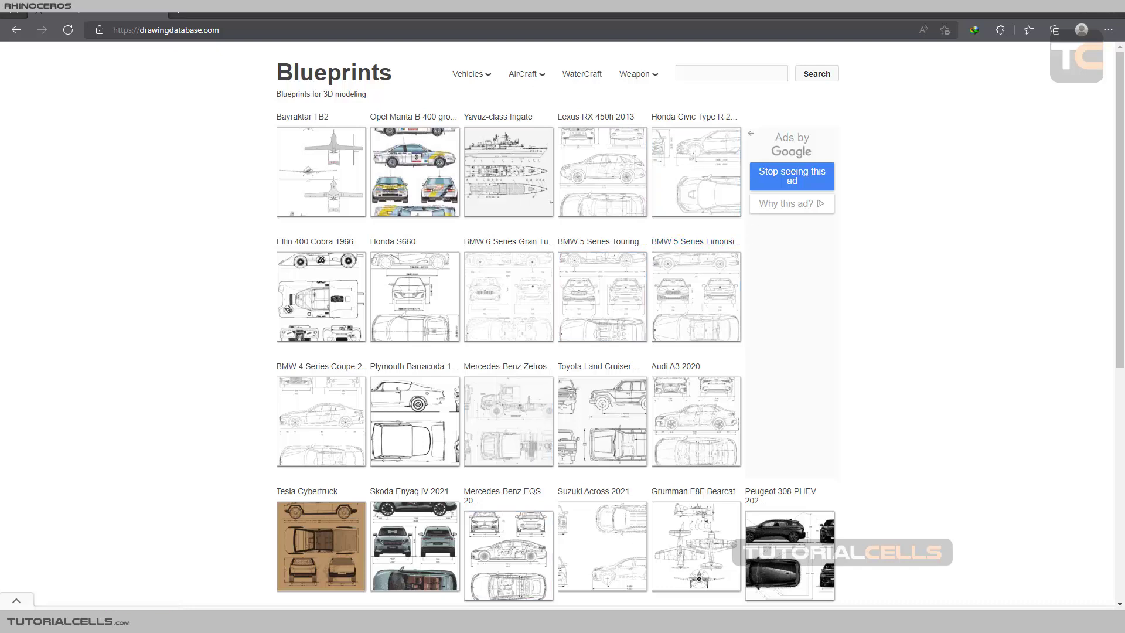
# Look at the picture-frame reference image and the truck's right-side image from the blue print folder
pyautogui.click(541, 531)
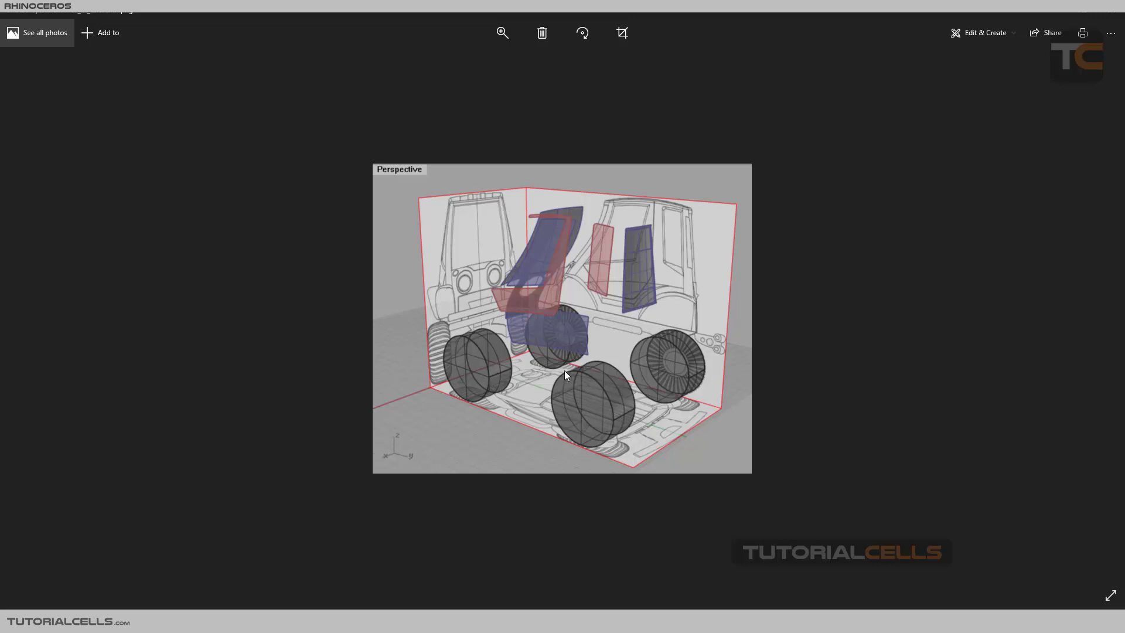
pyautogui.hotkey('alt', 'F4')
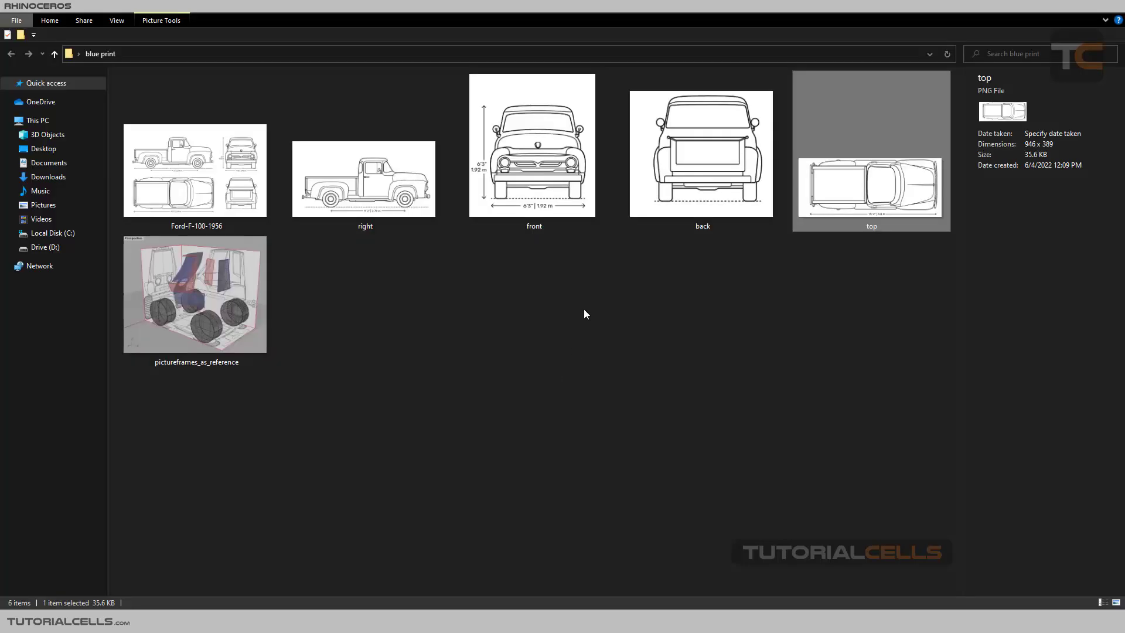
pyautogui.click(548, 283)
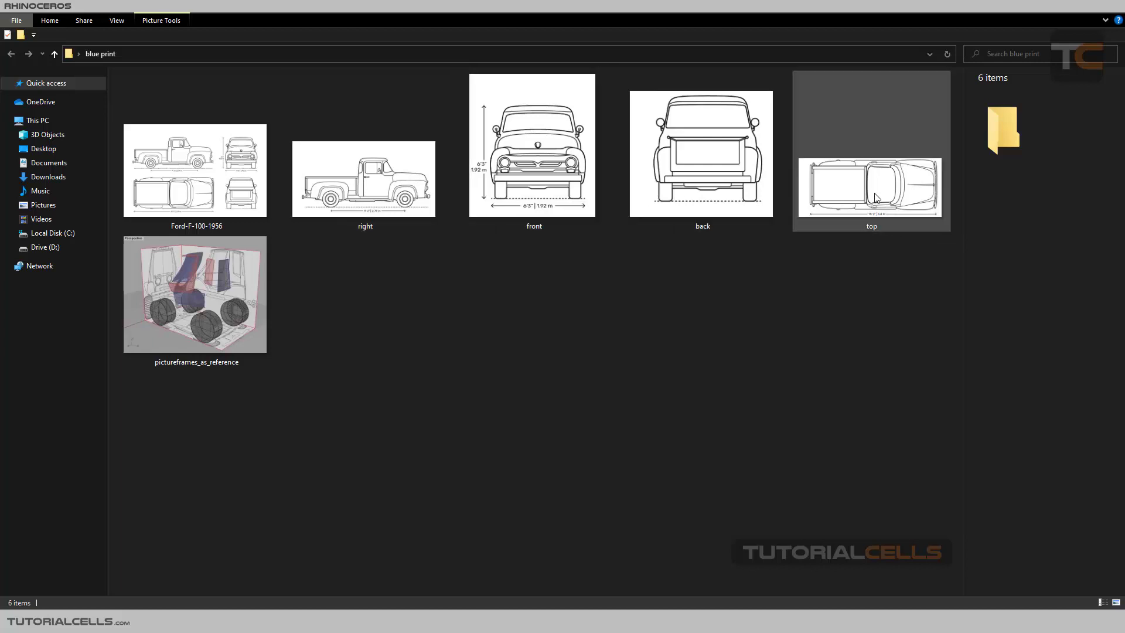
pyautogui.doubleClick(396, 195)
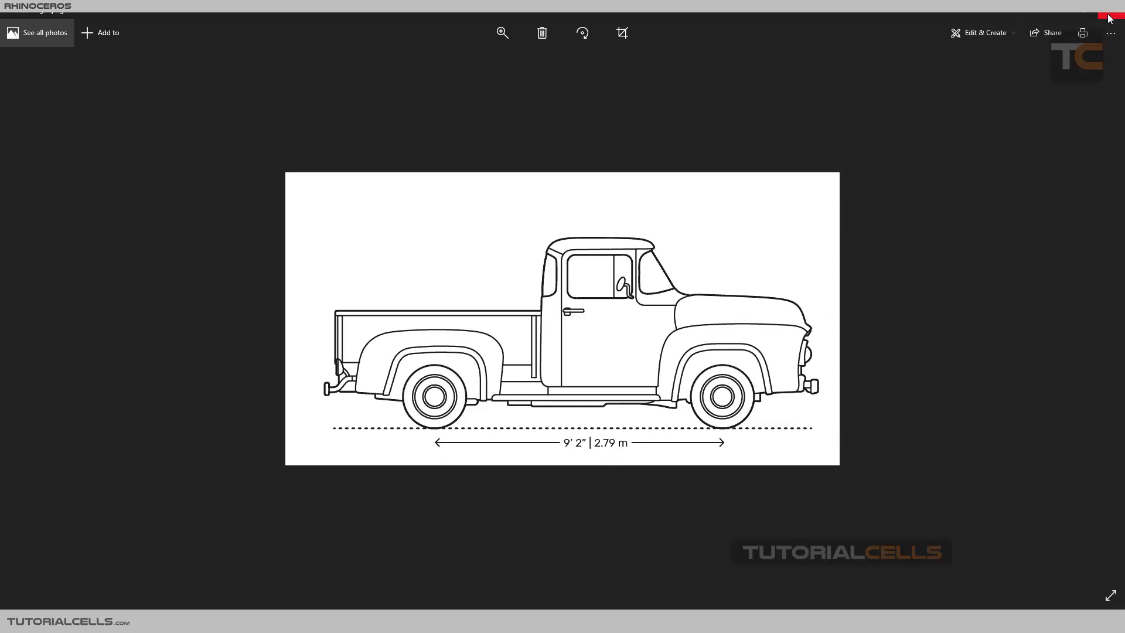
pyautogui.click(1103, 320)
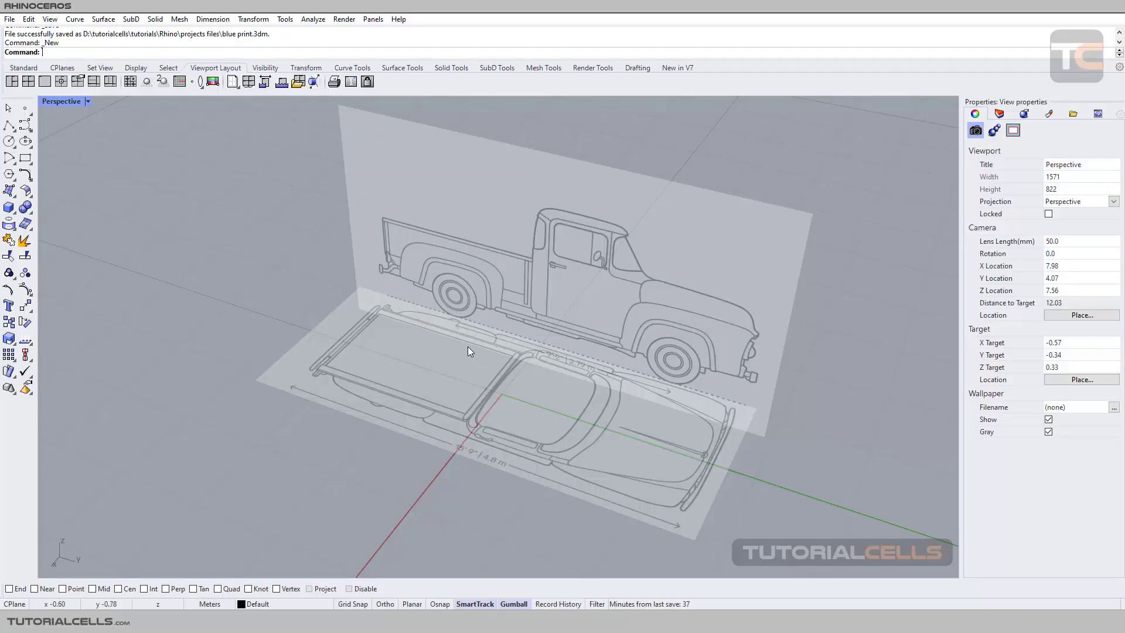
# Switch back to Rhinoceros and create a new file from the Large Objects - Meters template
pyautogui.moveTo(530, 298); pyautogui.dragTo(554, 323, button='right')
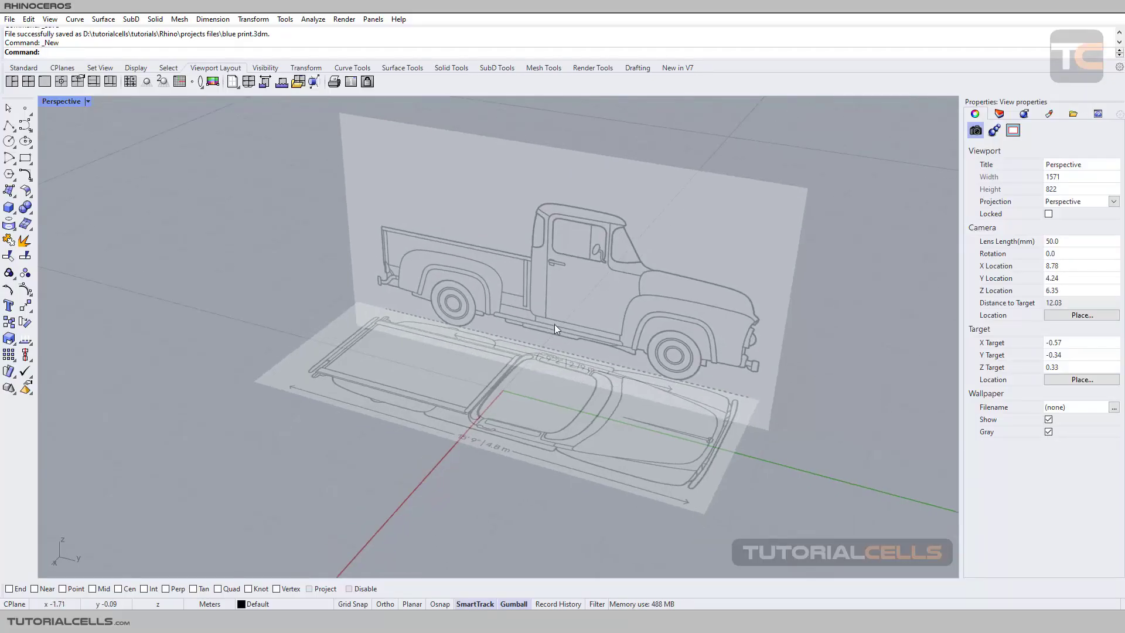
pyautogui.moveTo(554, 325); pyautogui.dragTo(176, 147, button='right')
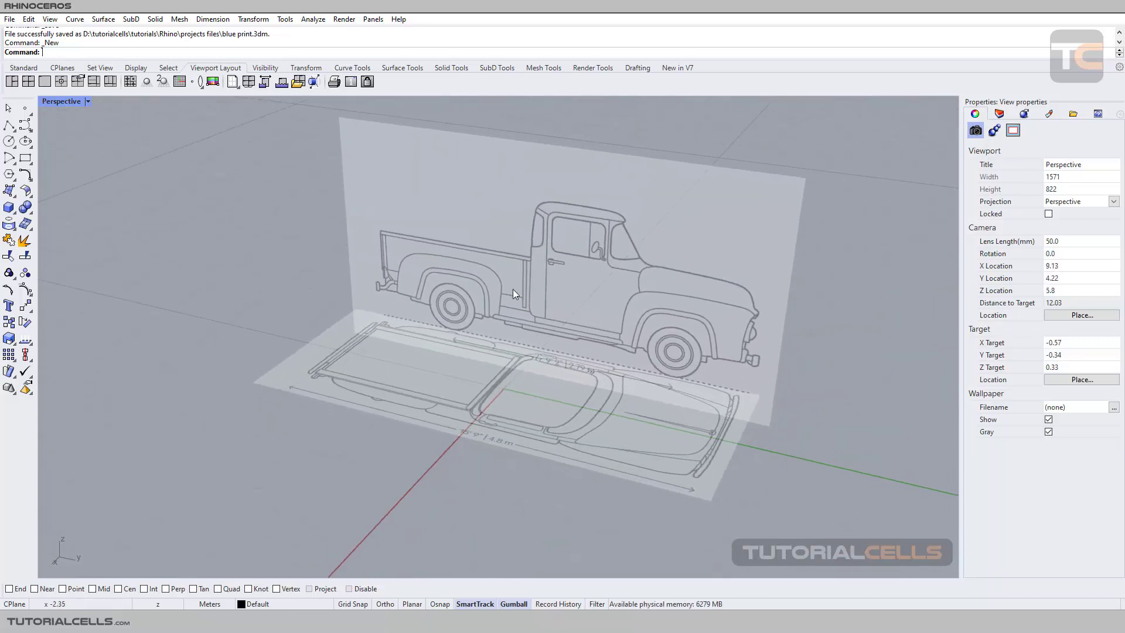
pyautogui.click(10, 19)
pyautogui.click(18, 34)
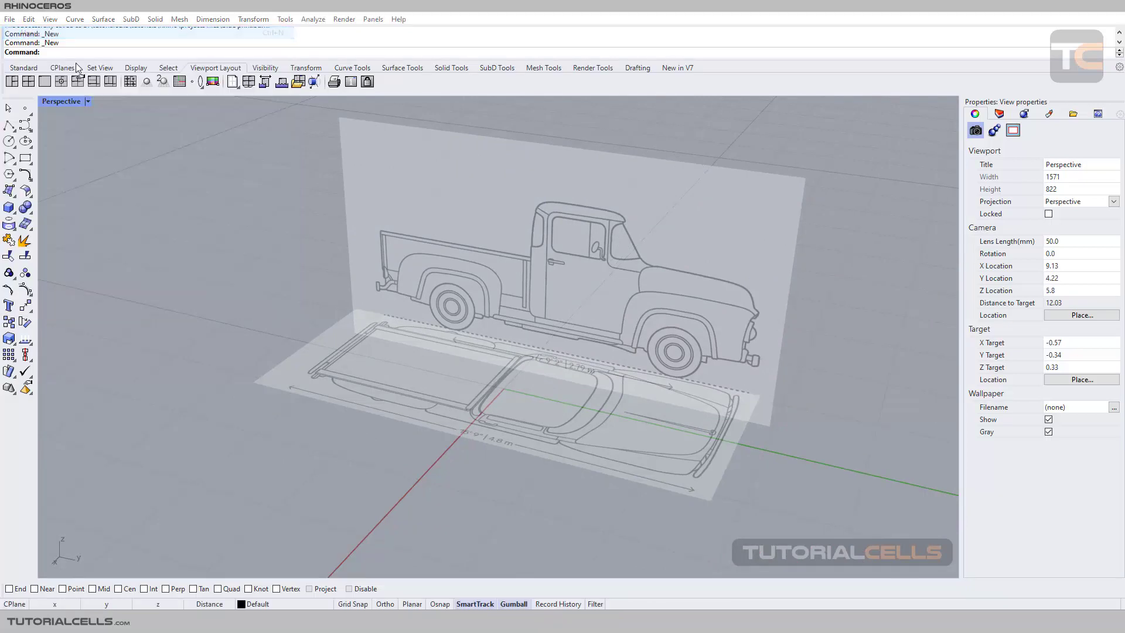
pyautogui.moveTo(432, 122); pyautogui.dragTo(341, 127)
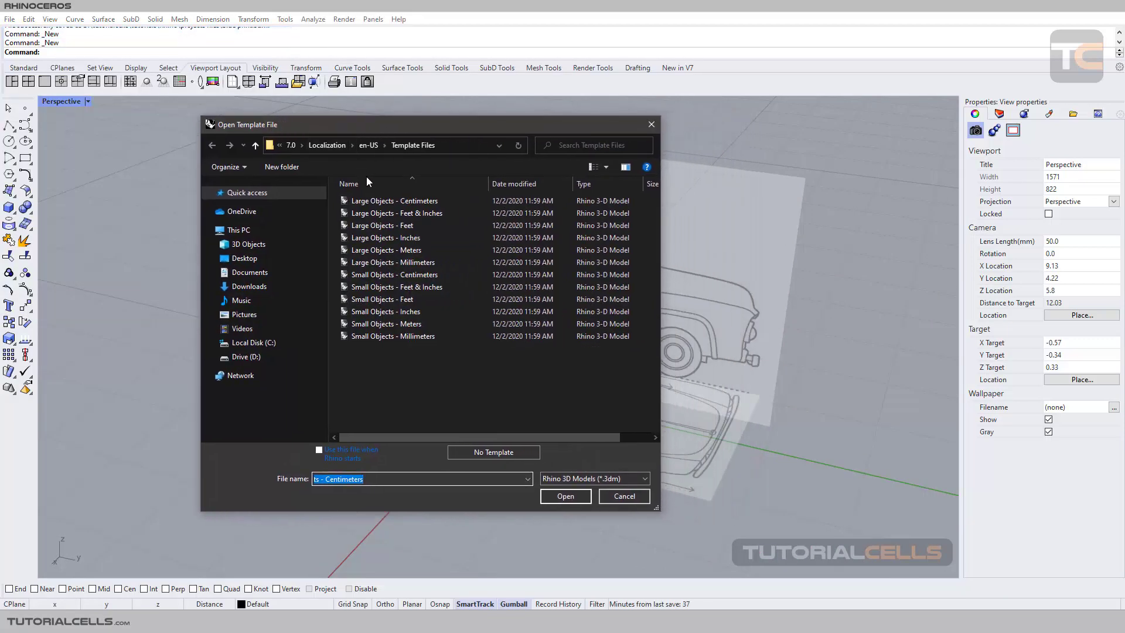
pyautogui.click(377, 249)
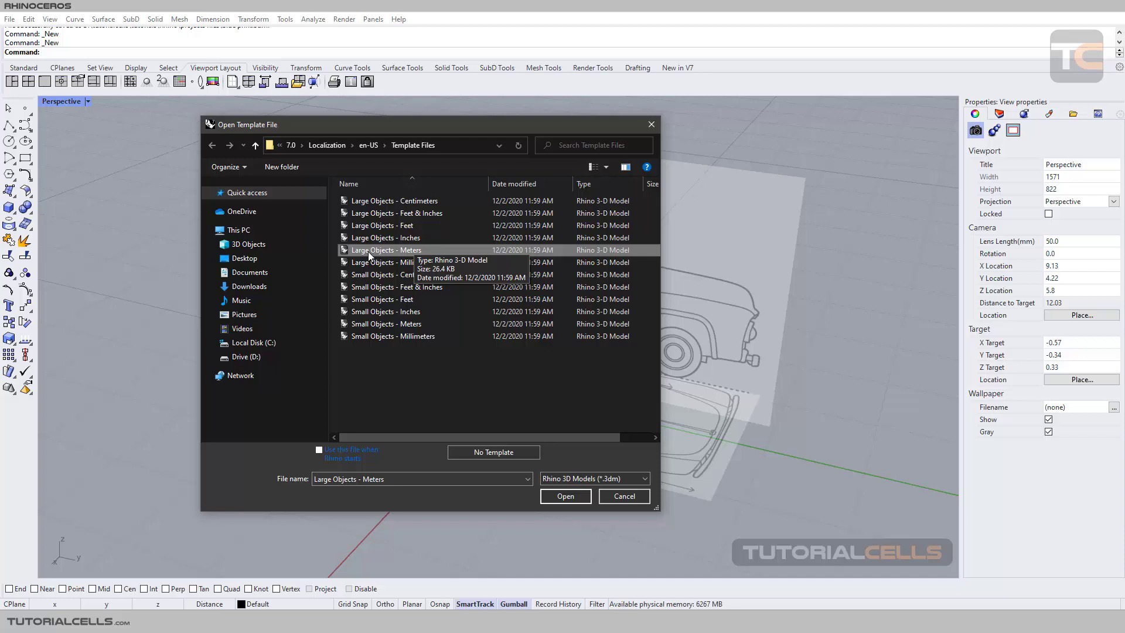
pyautogui.click(547, 497)
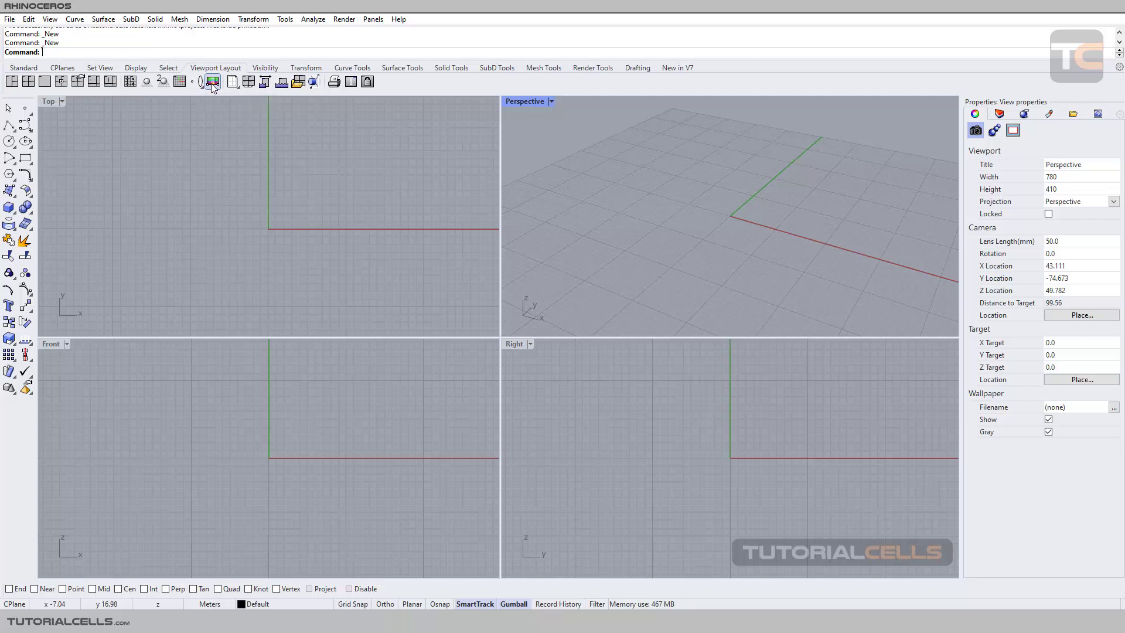
pyautogui.click(34, 69)
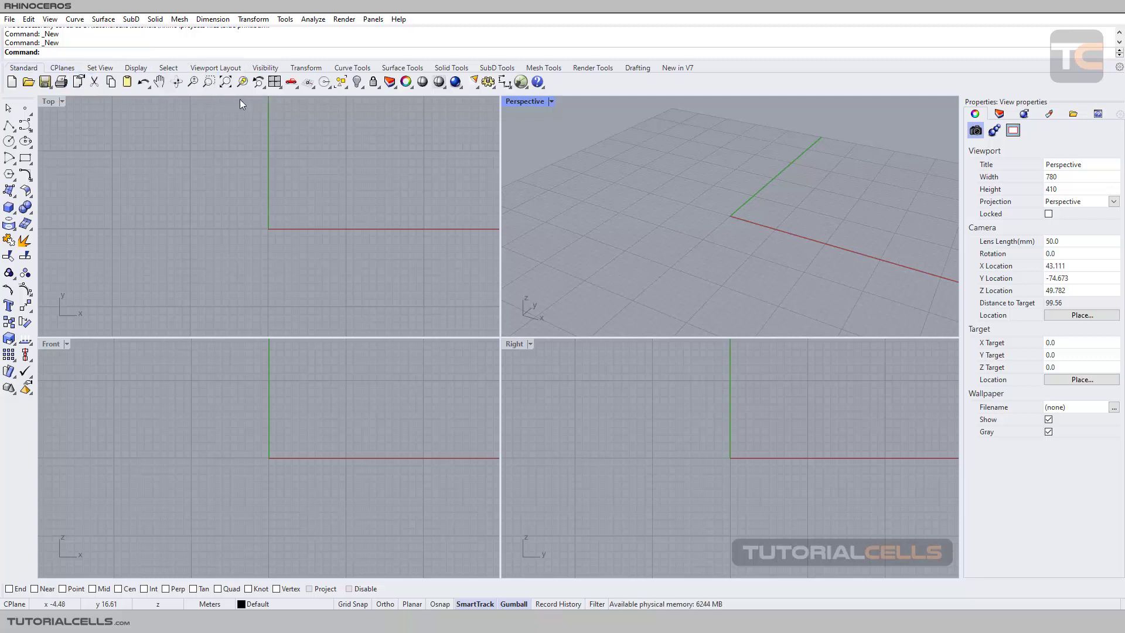
pyautogui.click(280, 88)
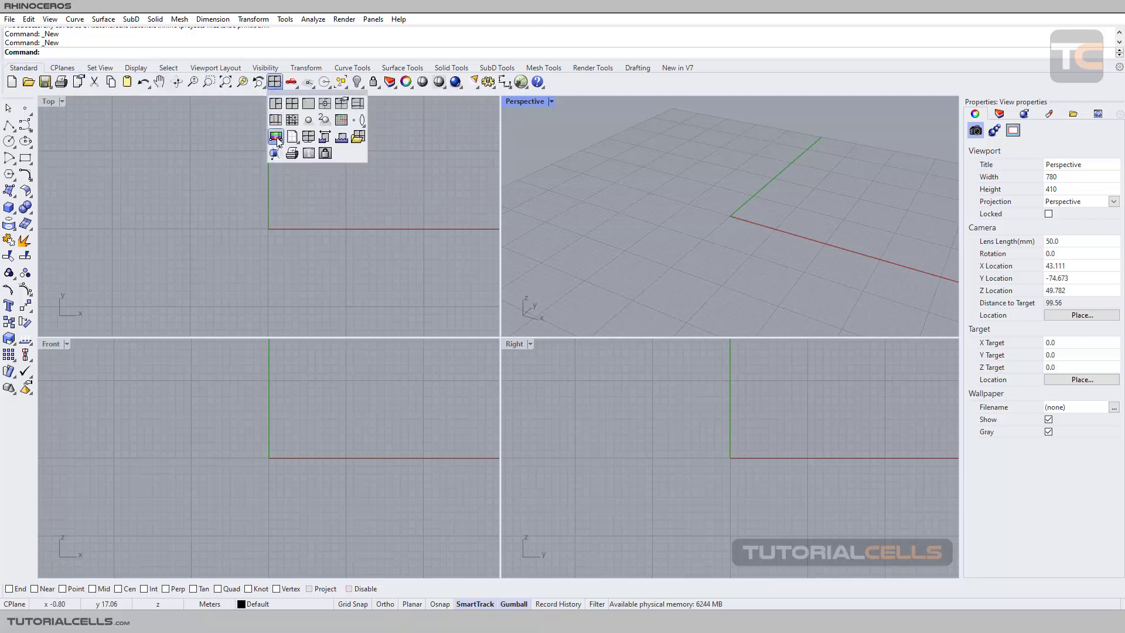
pyautogui.click(18, 205)
pyautogui.click(19, 199)
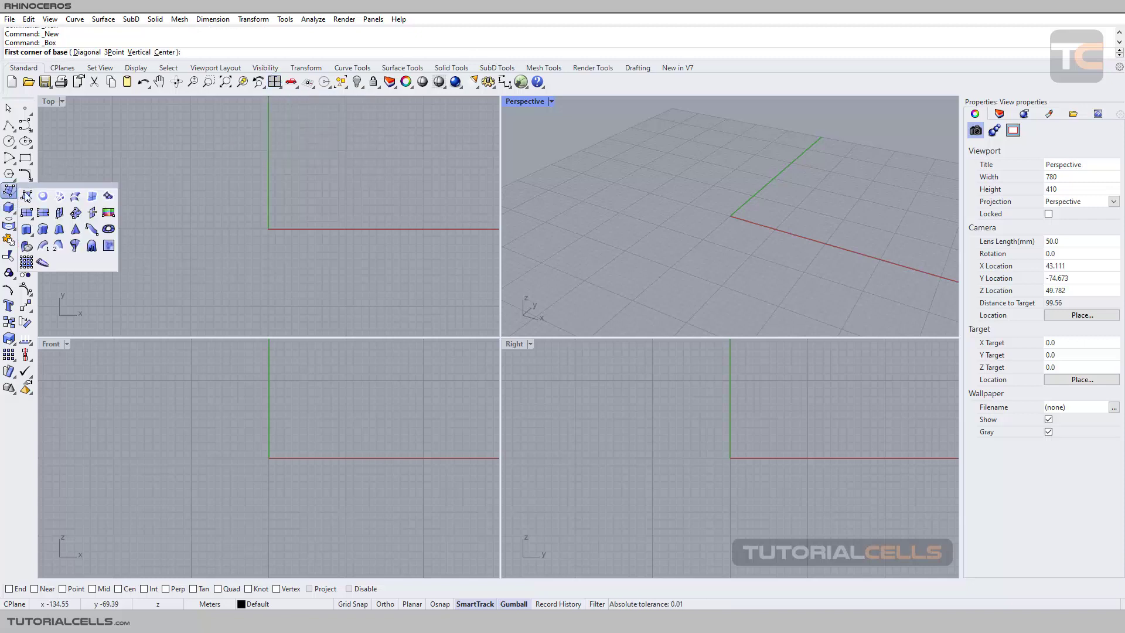
# Try to insert the top image from the blue print folder as a picture with its first corner at the origin of the Top view
pyautogui.click(108, 215)
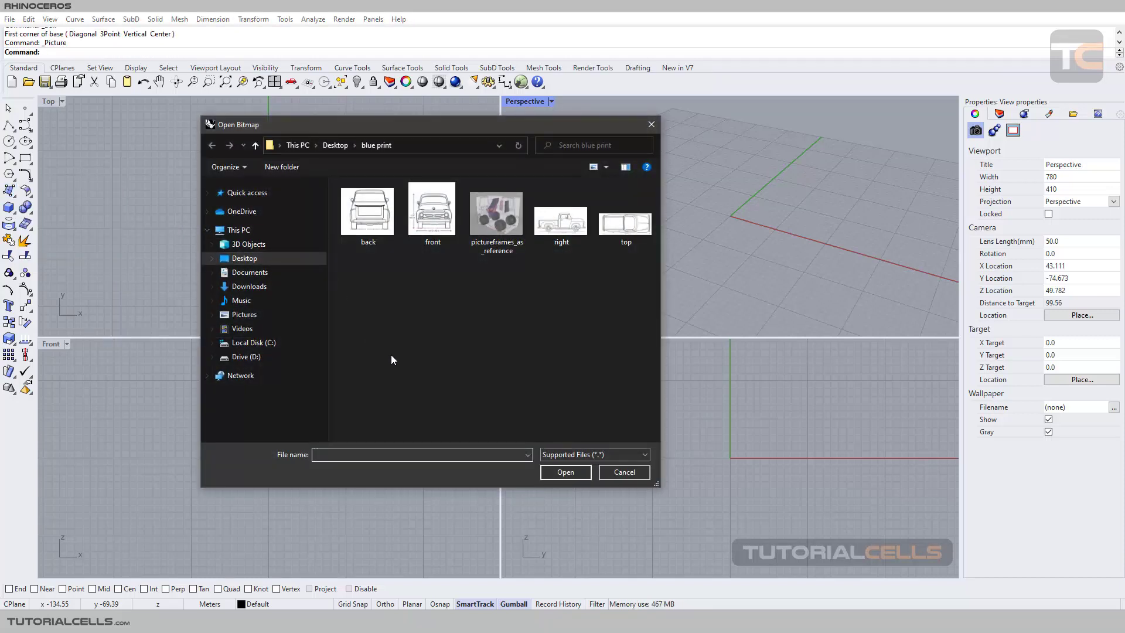
pyautogui.moveTo(427, 124); pyautogui.dragTo(466, 120)
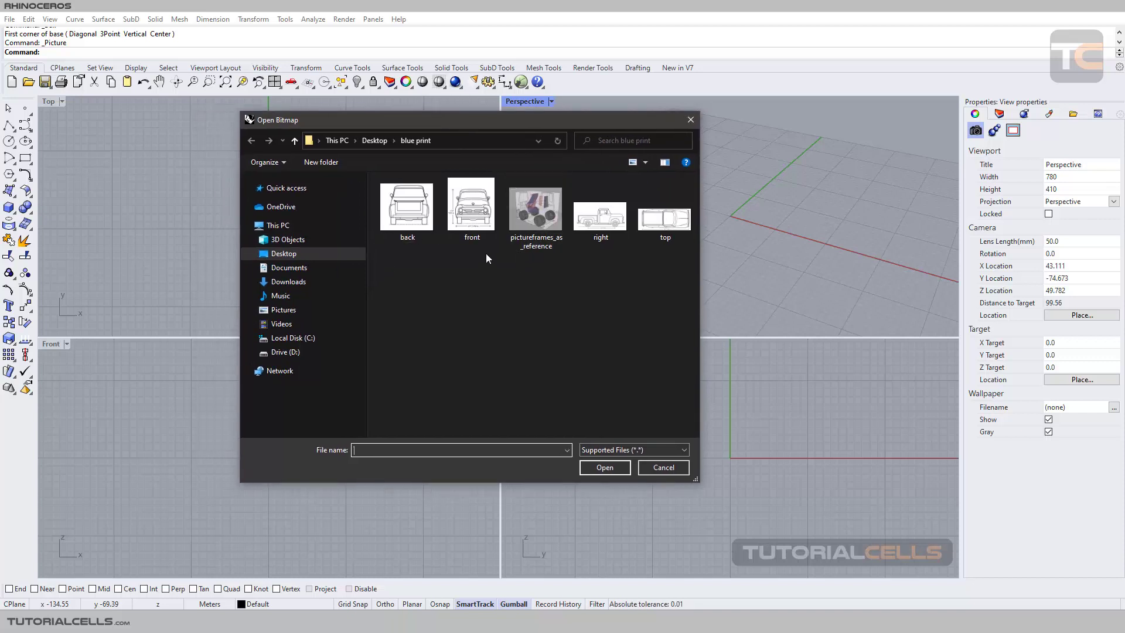
pyautogui.click(446, 140)
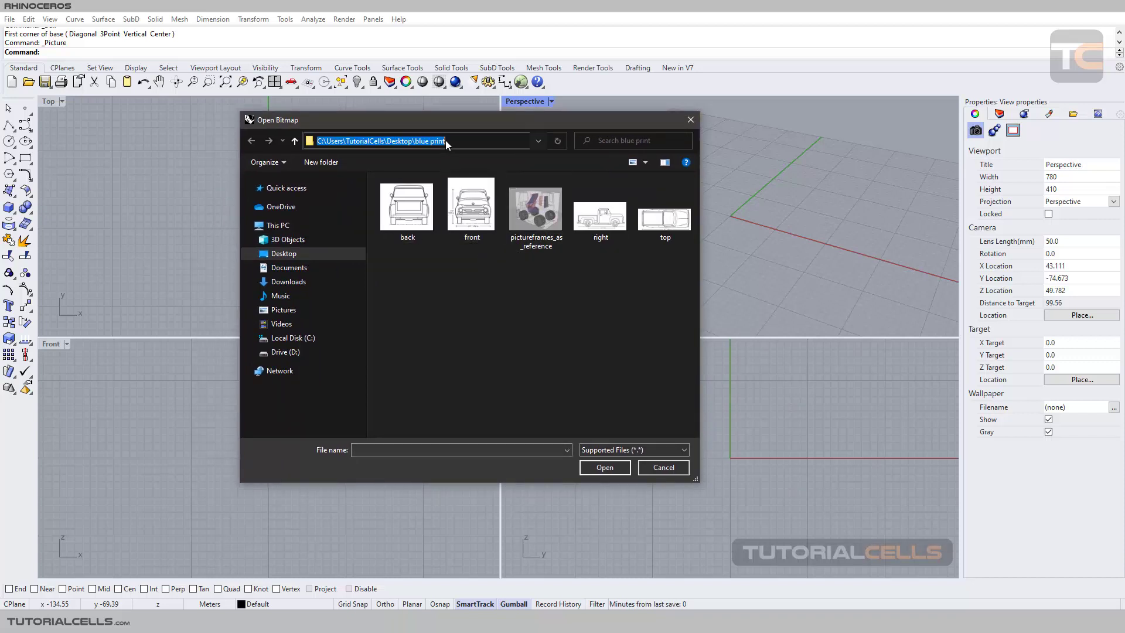
pyautogui.click(436, 296)
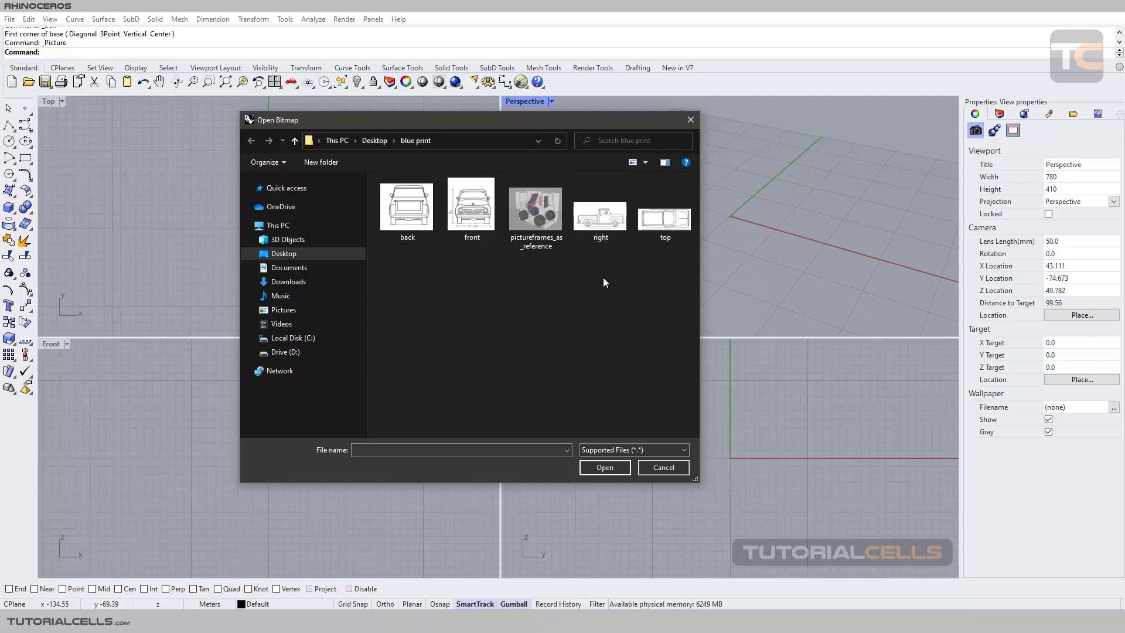
pyautogui.click(657, 223)
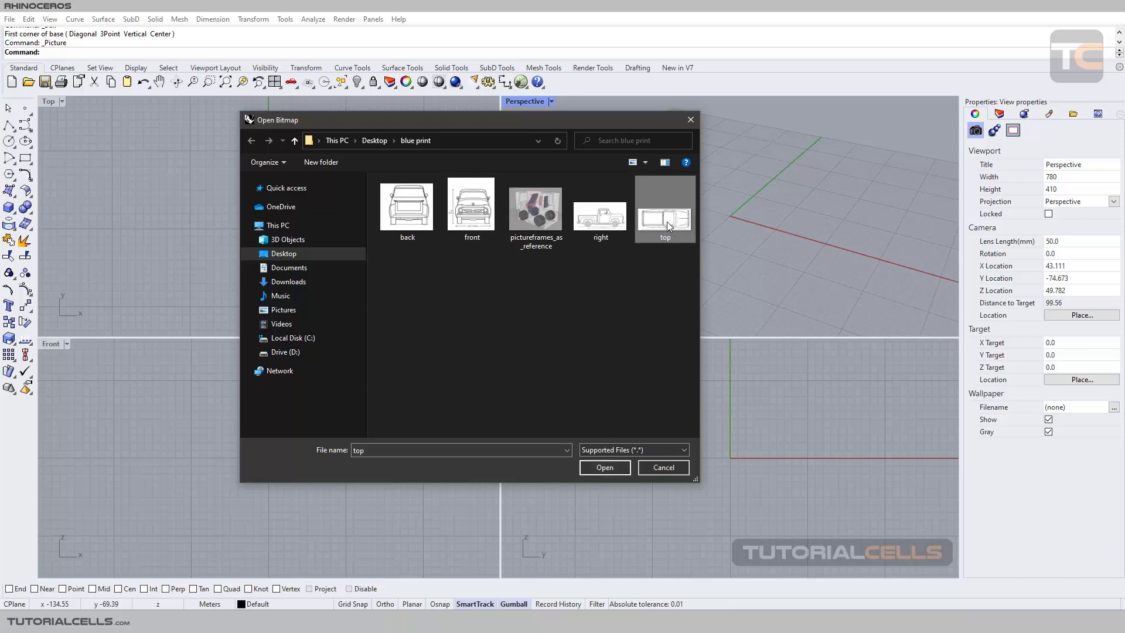
pyautogui.click(586, 472)
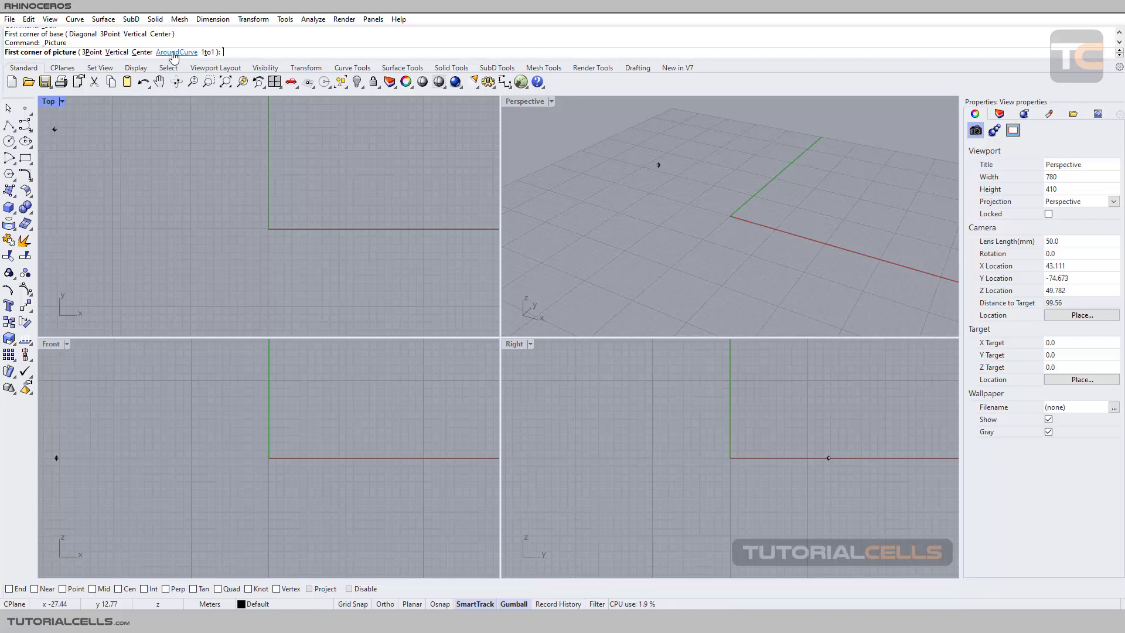
pyautogui.scroll(3, 247, 229)
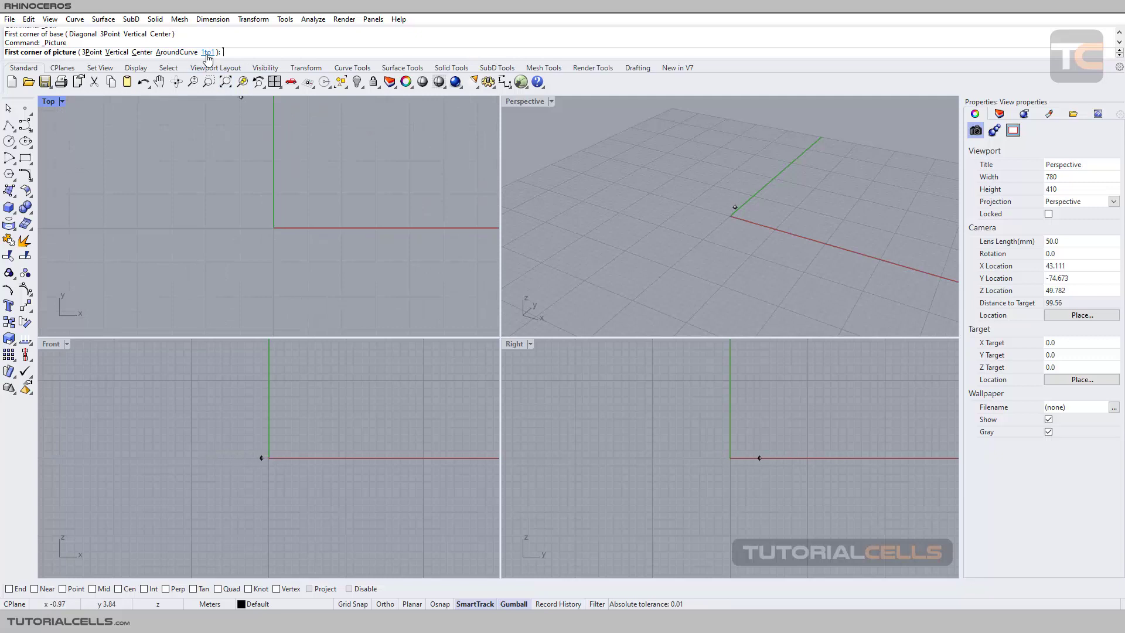
pyautogui.click(273, 229)
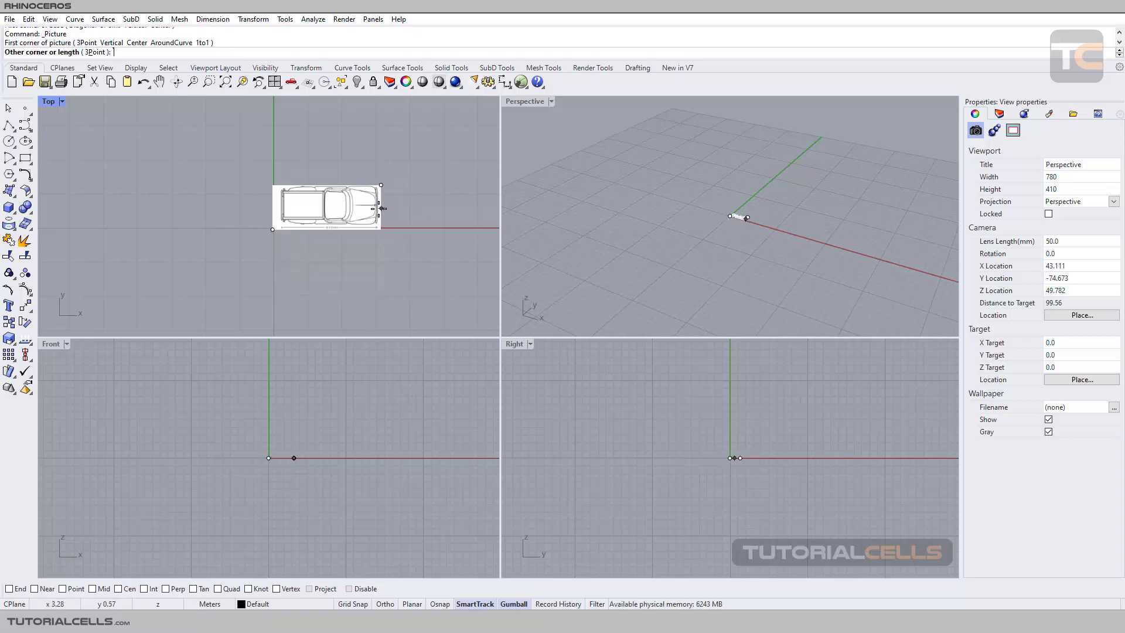
pyautogui.press('Escape')
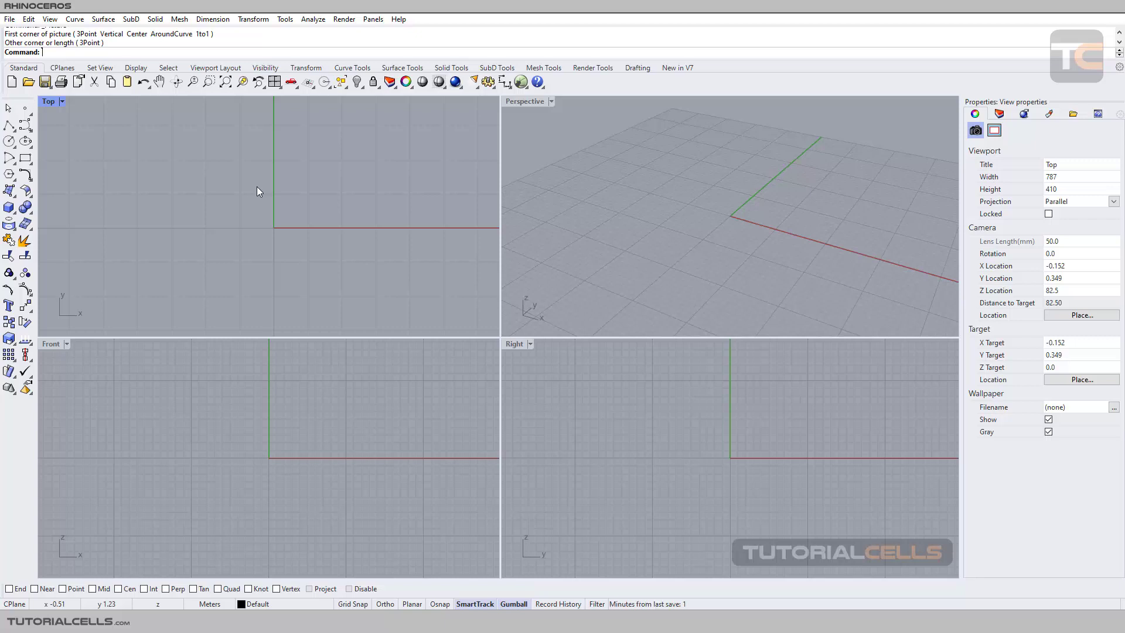
# Insert the top image from the blue print folder as a picture at 1to1 size, with its corner near the origin of the Top view
pyautogui.rightClick(276, 197)
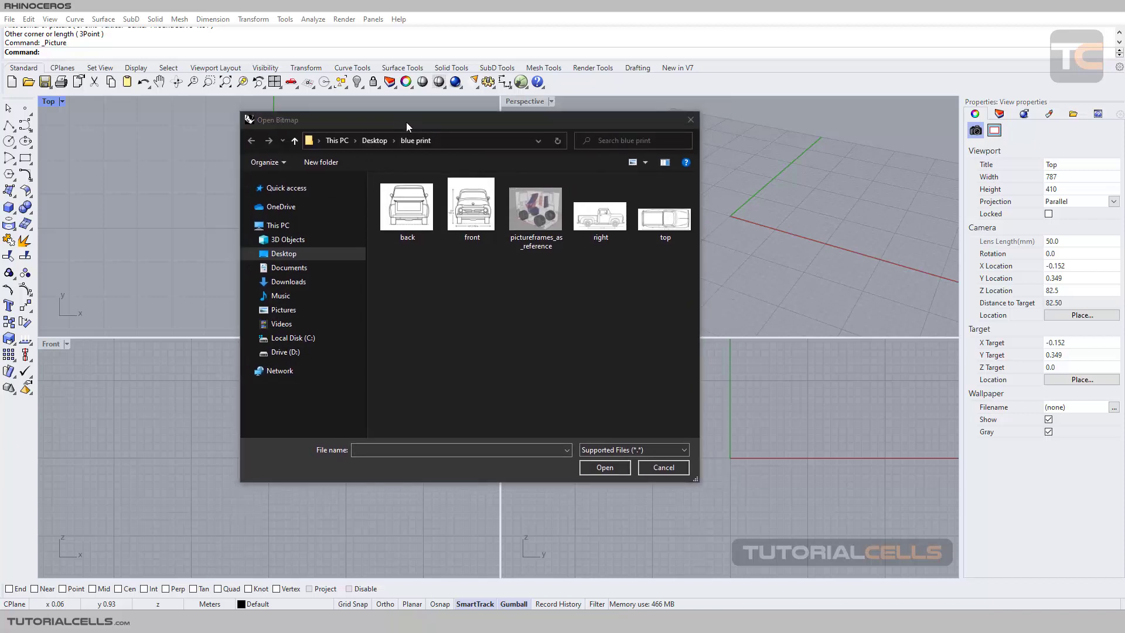
pyautogui.doubleClick(664, 218)
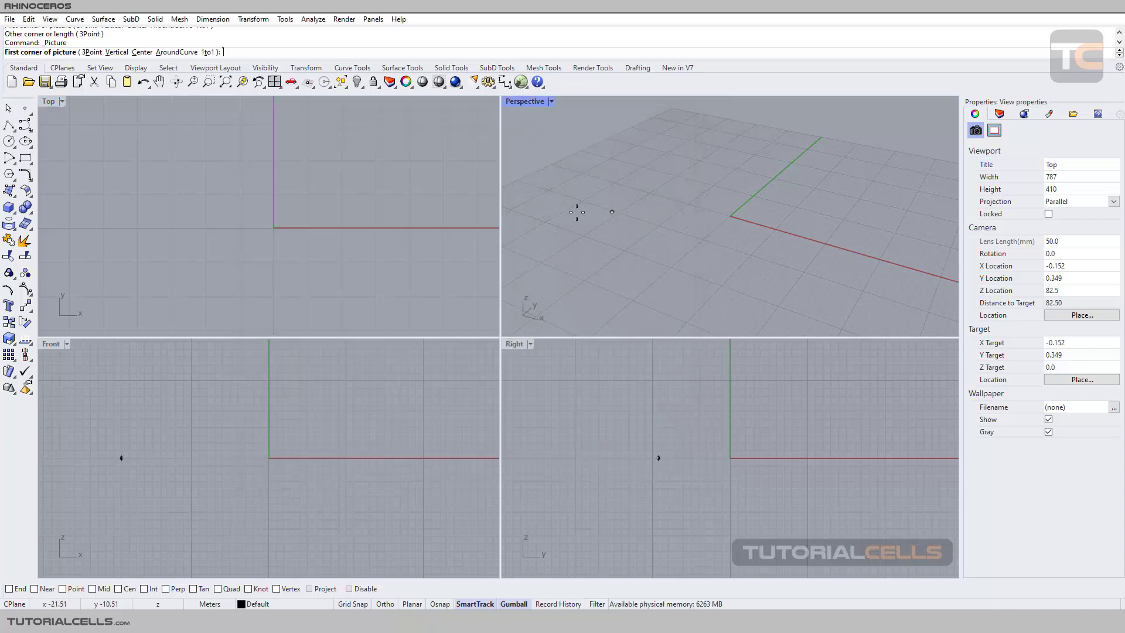
pyautogui.click(208, 53)
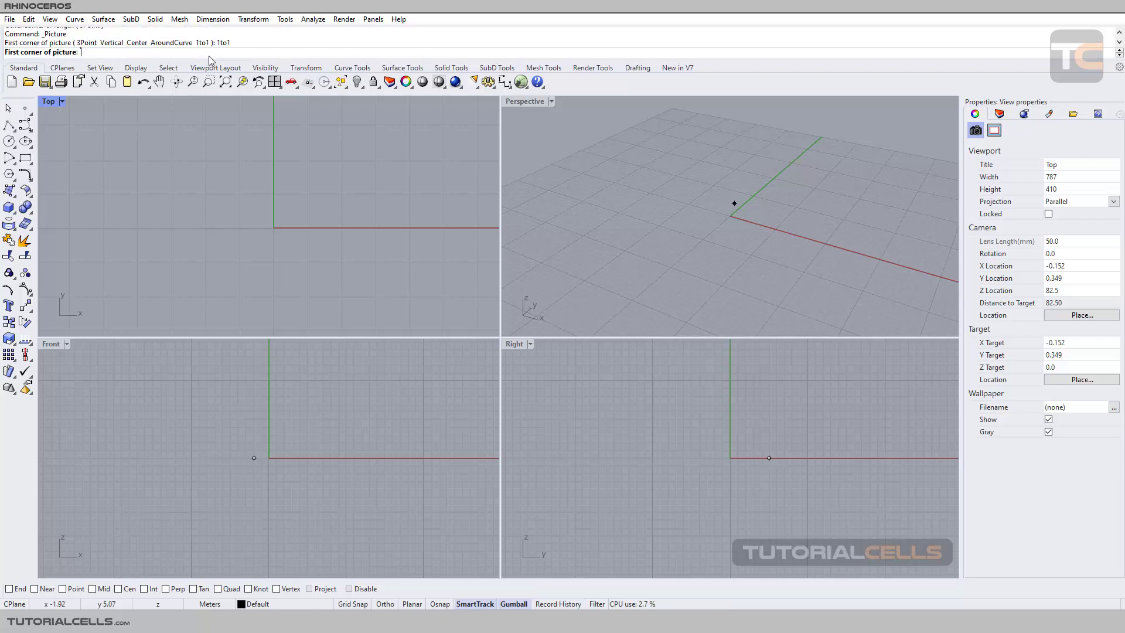
pyautogui.click(272, 231)
pyautogui.scroll(5, 286, 222)
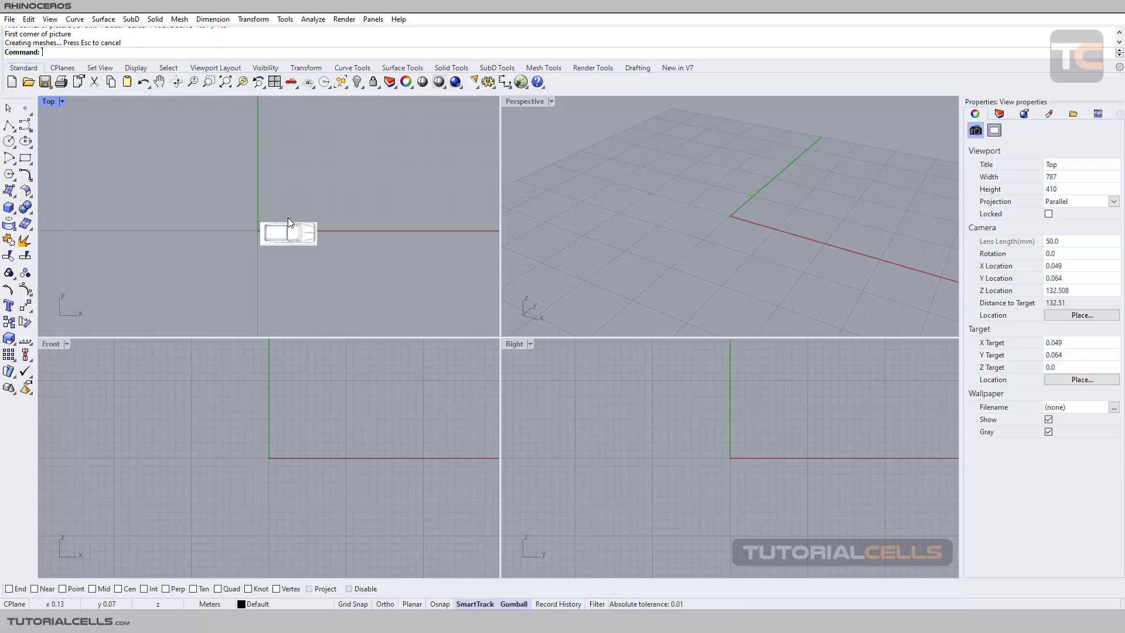
# Delete the 1to1 top picture from the Top view
pyautogui.click(278, 235)
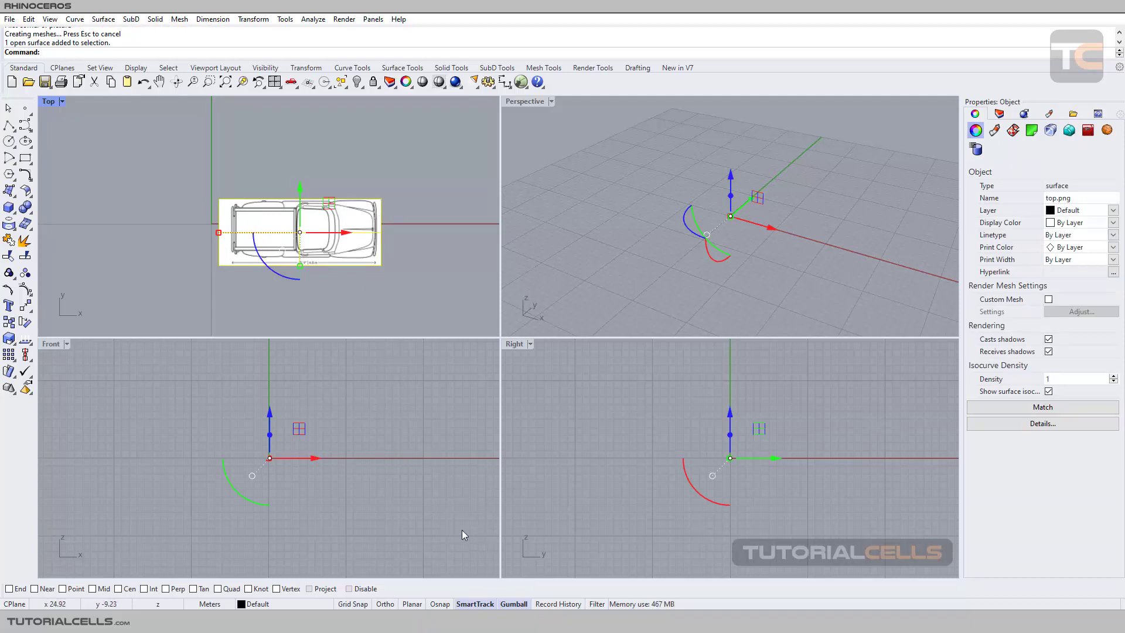
pyautogui.hotkey('alt', 'Tab')
pyautogui.click(875, 190)
pyautogui.press('Delete')
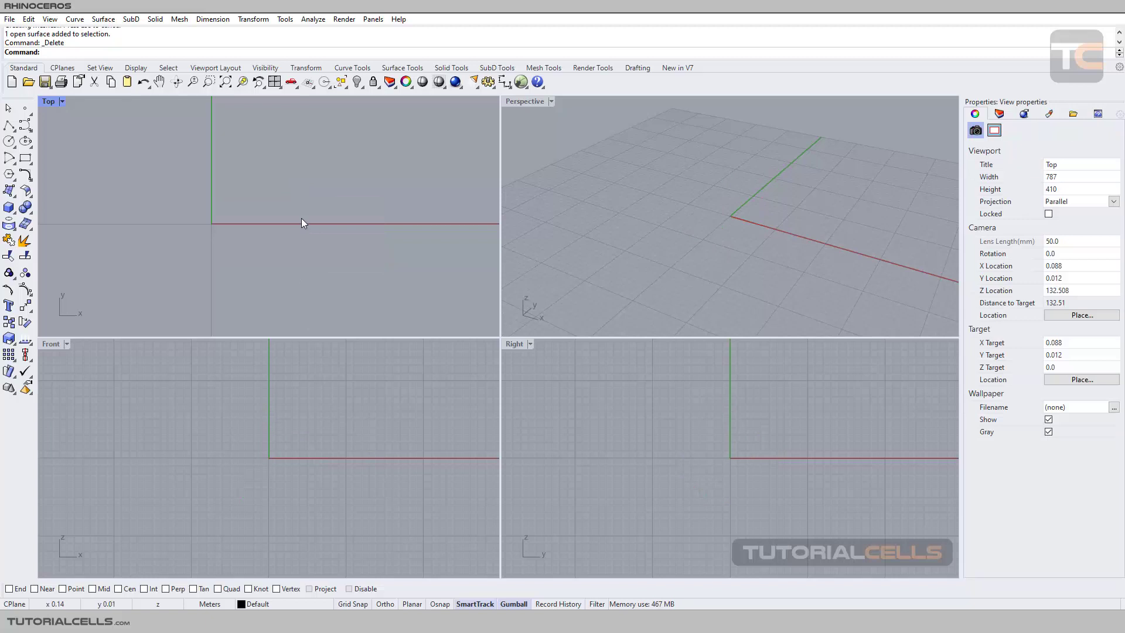
# Insert the top image with the 3Point option, drawing an edge about 35 m long in Perspective and tilting the picture diagonally in the Right view
pyautogui.write('Picture')
pyautogui.press('Return')
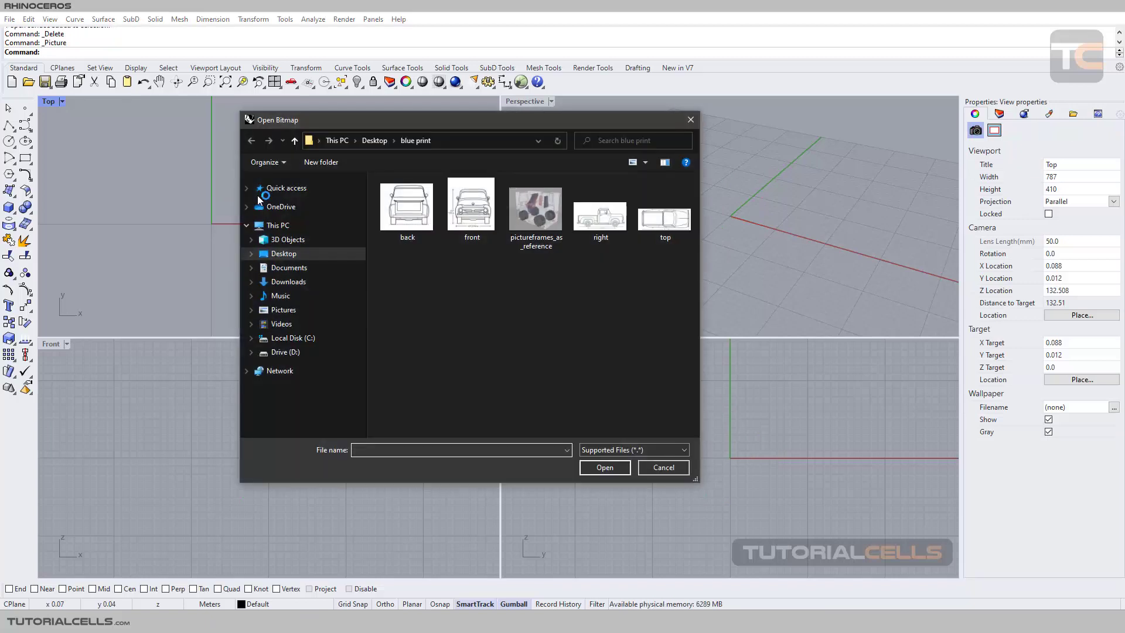
pyautogui.moveTo(449, 122); pyautogui.dragTo(463, 124)
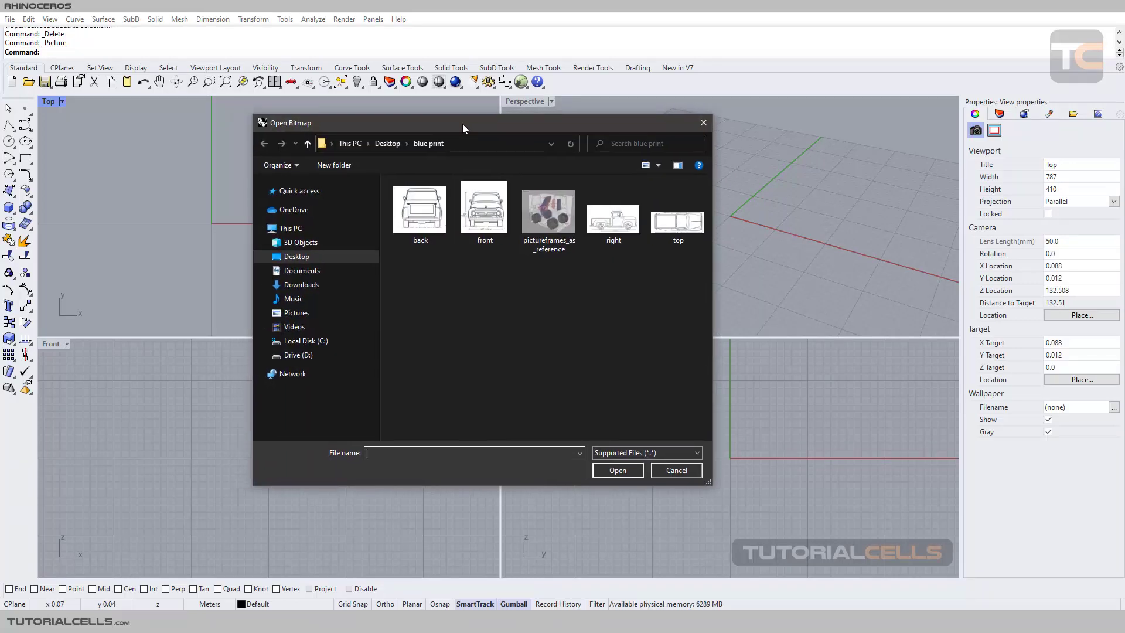
pyautogui.doubleClick(677, 220)
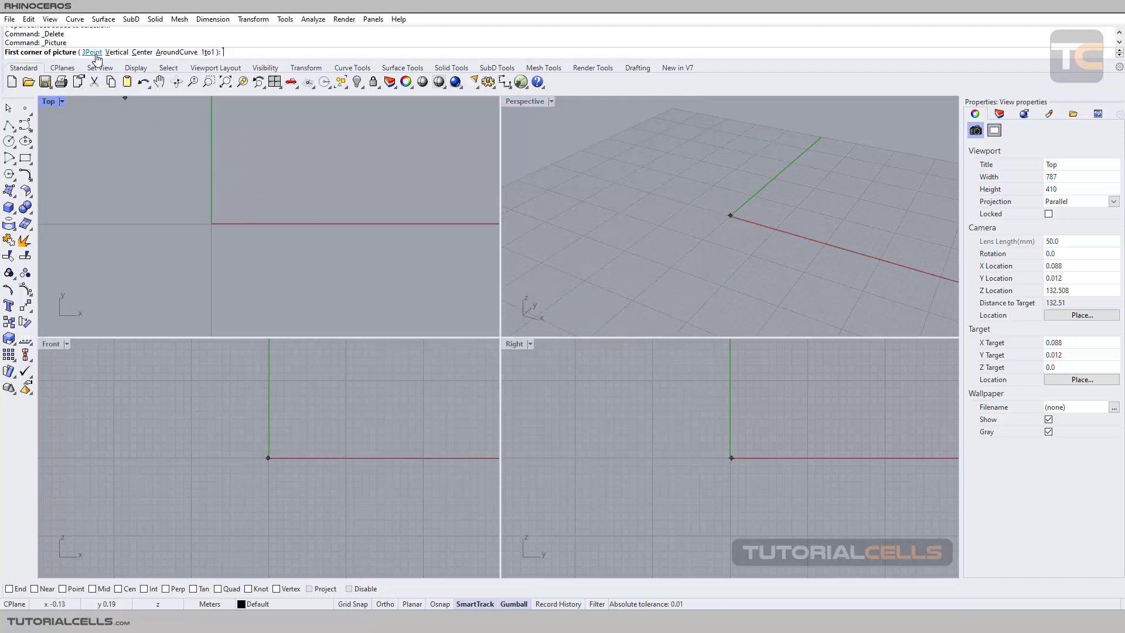
pyautogui.click(92, 52)
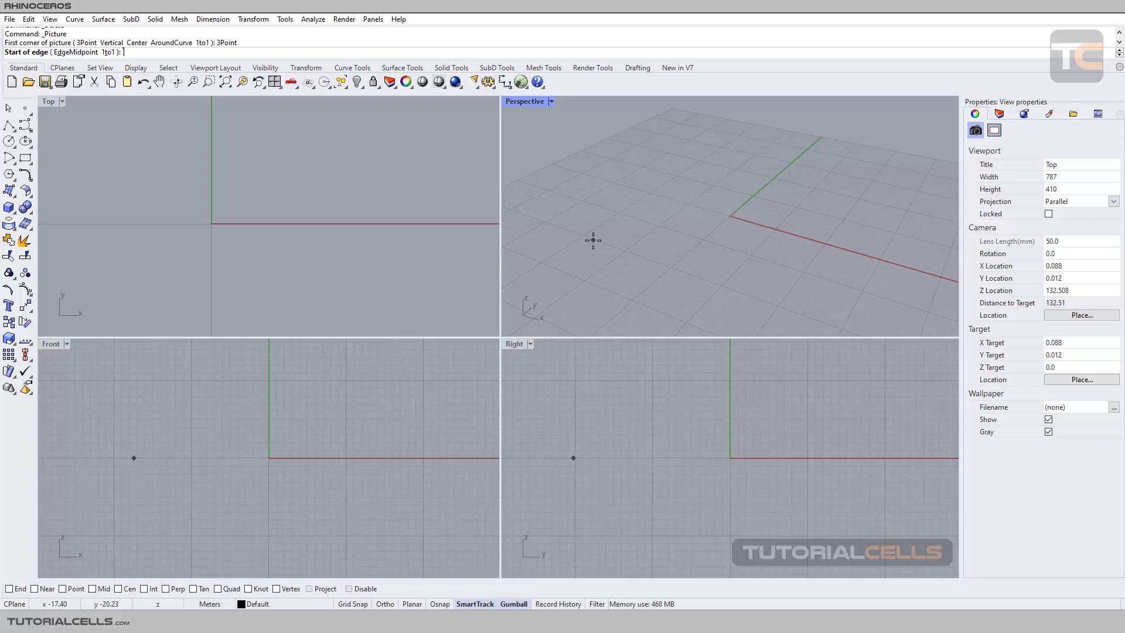
pyautogui.click(649, 219)
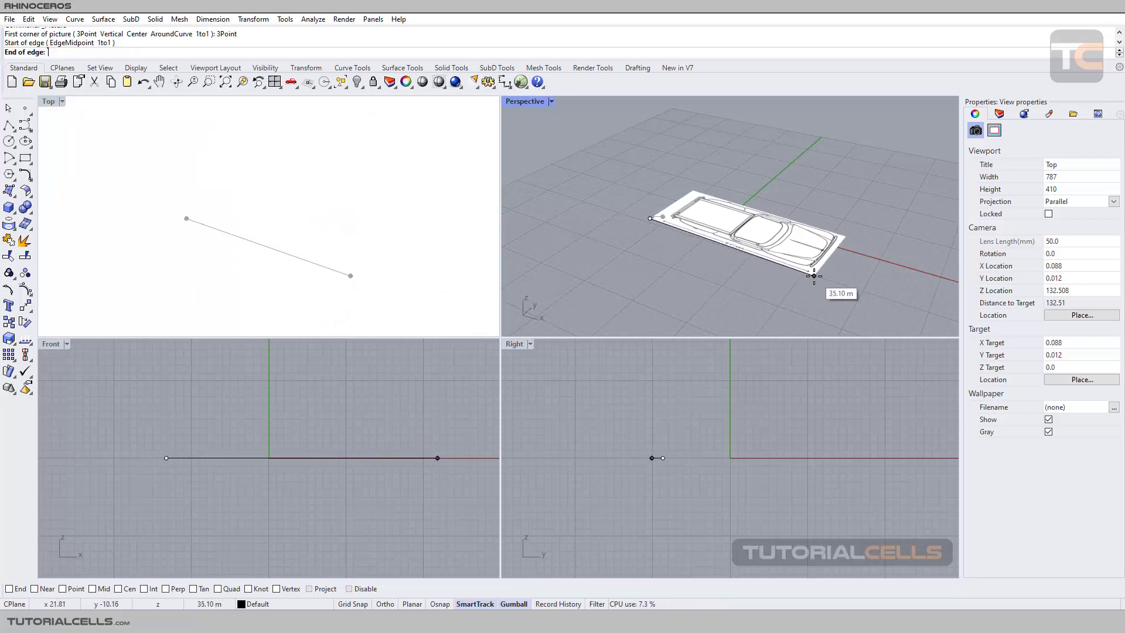
pyautogui.click(815, 276)
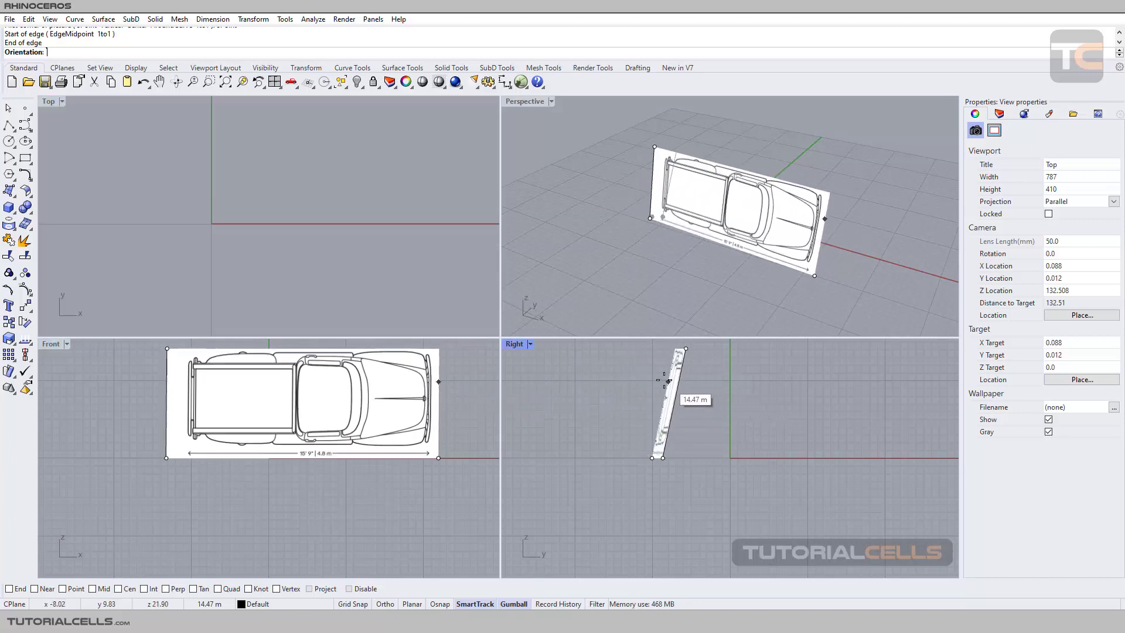
pyautogui.click(717, 400)
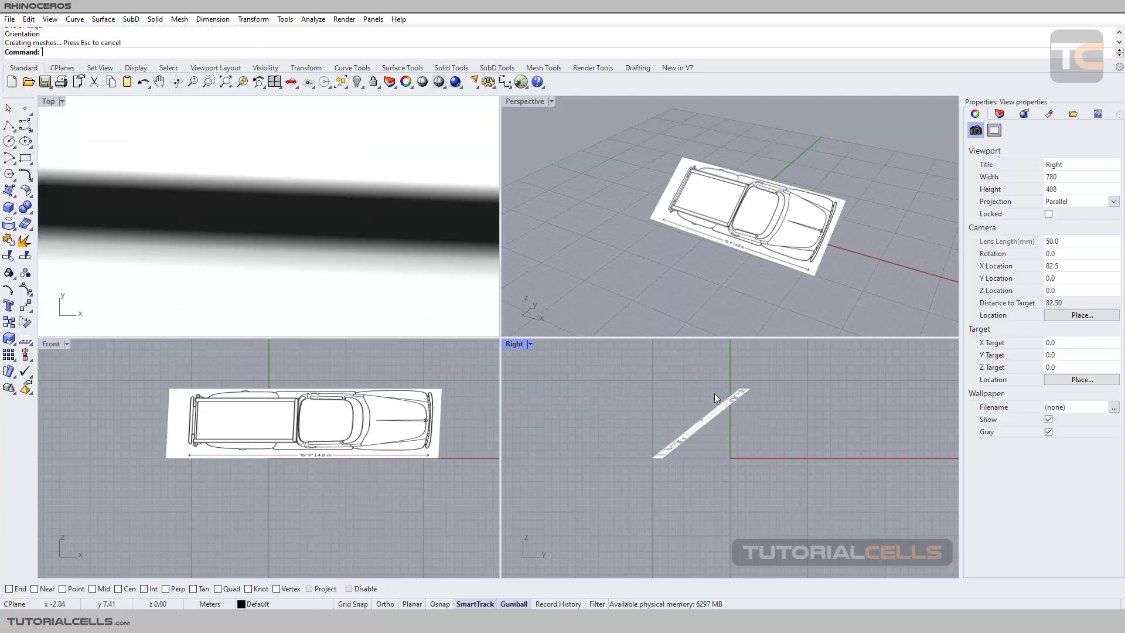
# Inspect the tilted 3Point picture in the Perspective and Top views and delete it
pyautogui.moveTo(756, 227); pyautogui.dragTo(621, 223, button='right')
pyautogui.scroll(-10, 365, 223)
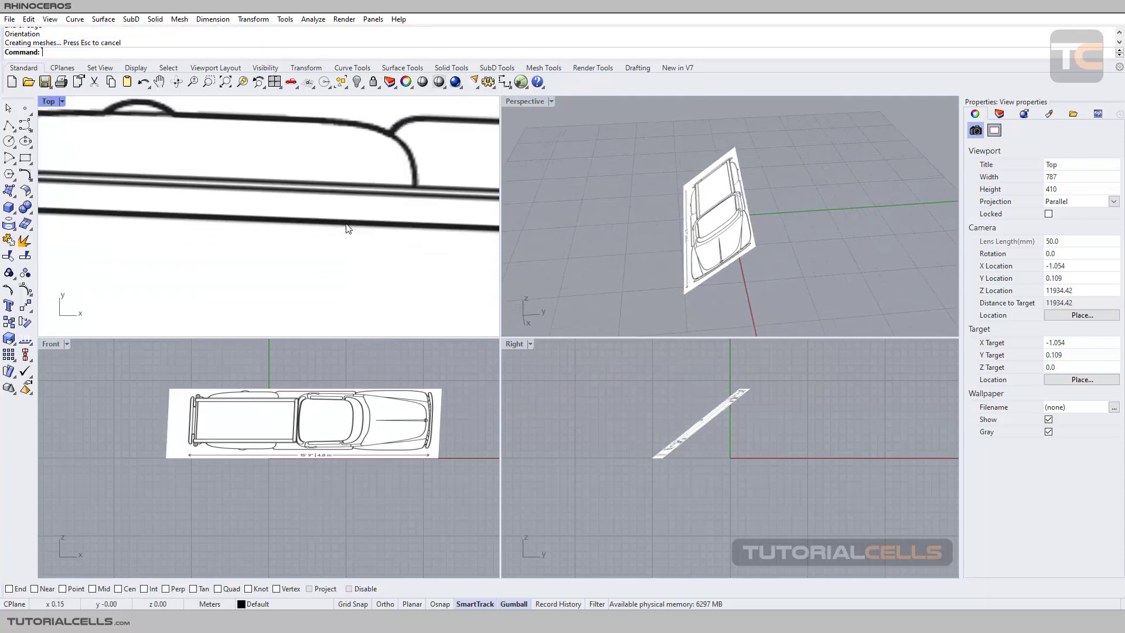
pyautogui.moveTo(348, 229); pyautogui.dragTo(253, 195, button='right')
pyautogui.scroll(-3, 616, 209)
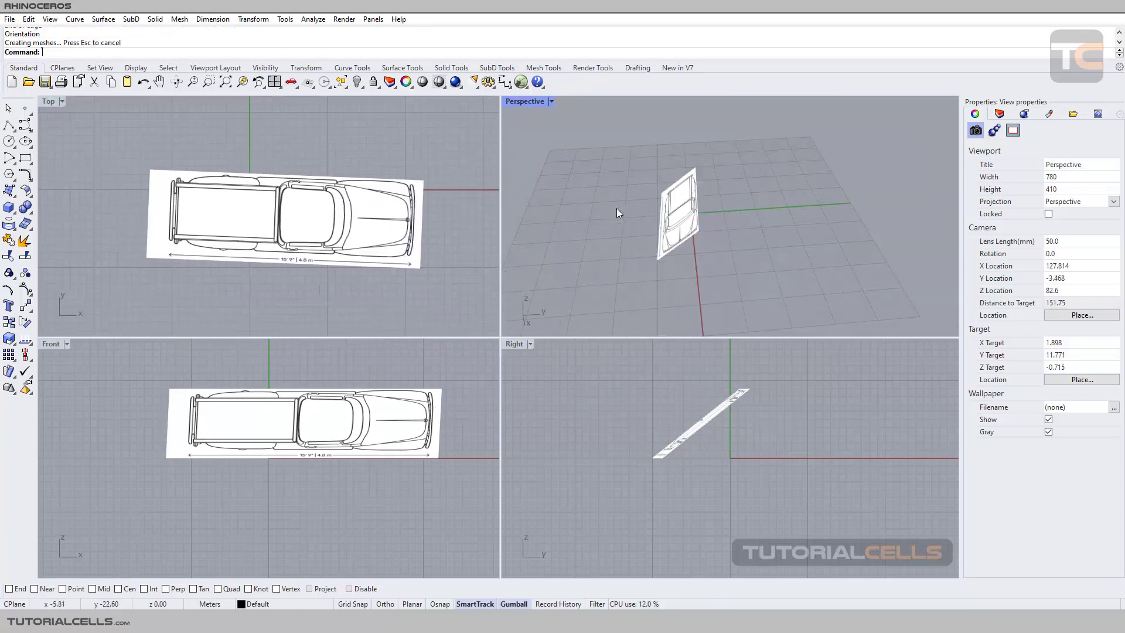
pyautogui.moveTo(625, 217); pyautogui.dragTo(711, 216, button='right')
pyautogui.click(711, 216)
pyautogui.press('Delete')
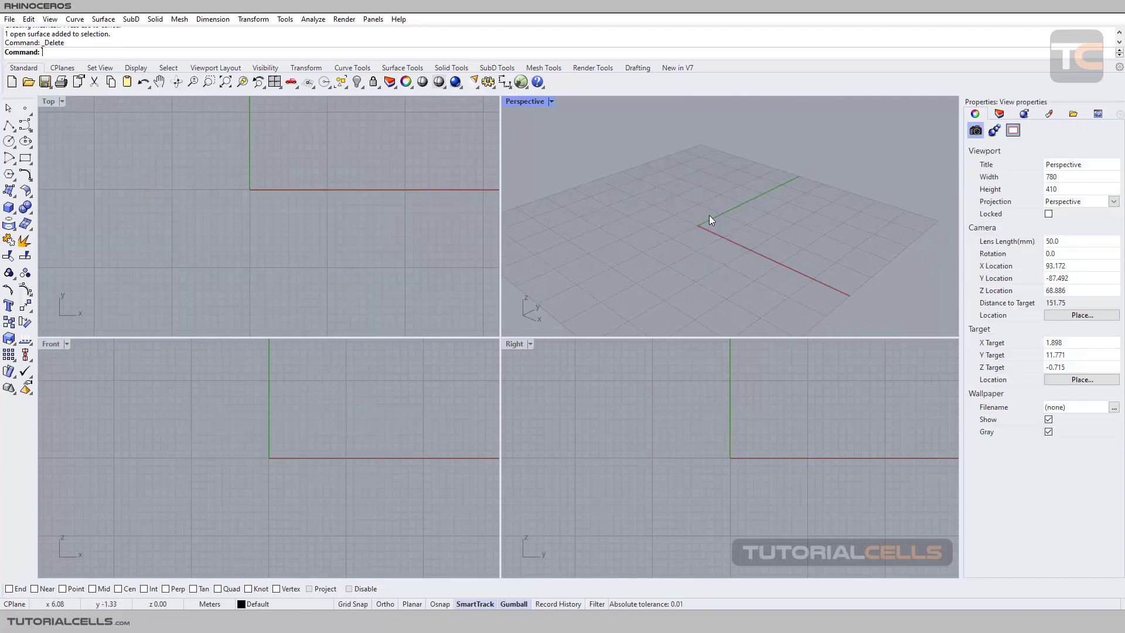
# Try inserting the top image with the Vertical option along a base edge drawn in the Perspective view, and delete the upright picture
pyautogui.rightClick(192, 149)
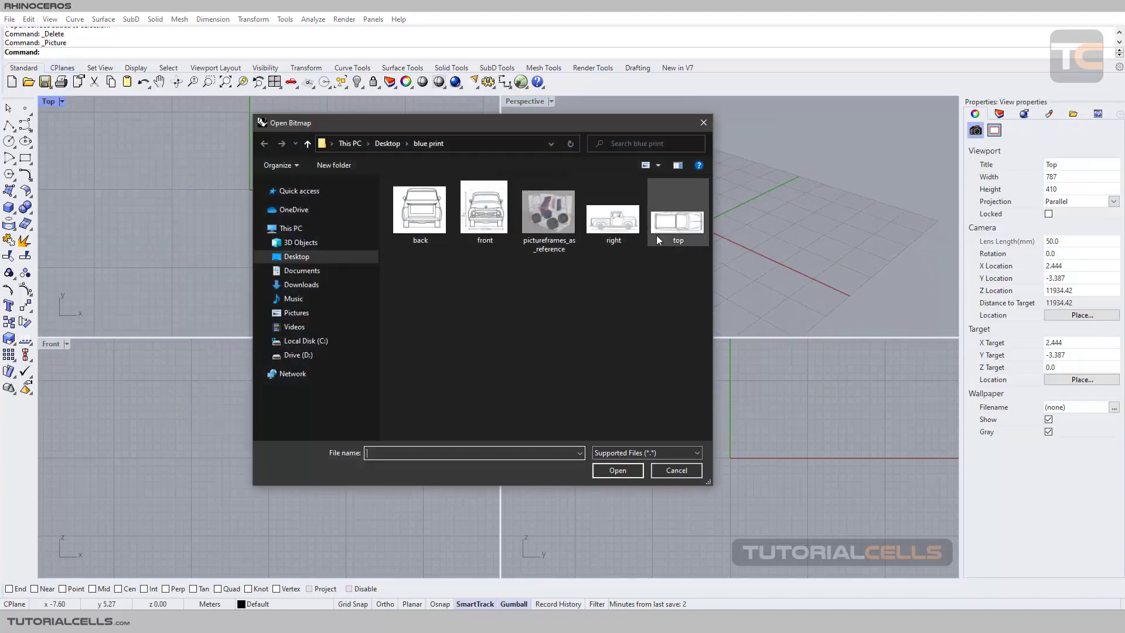
pyautogui.doubleClick(663, 231)
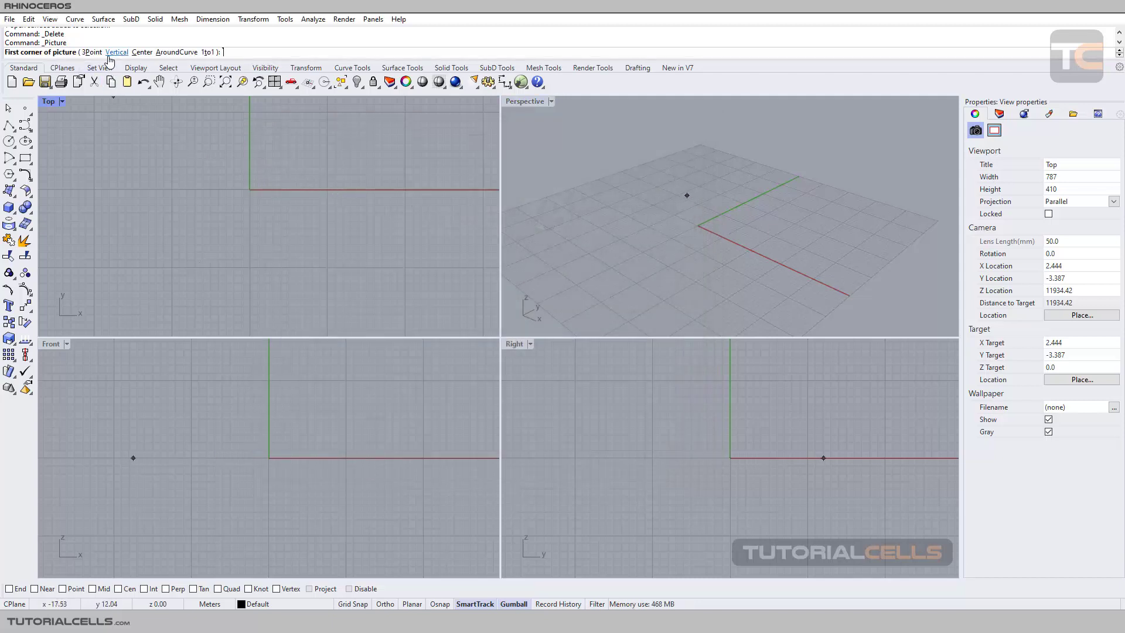
pyautogui.click(115, 53)
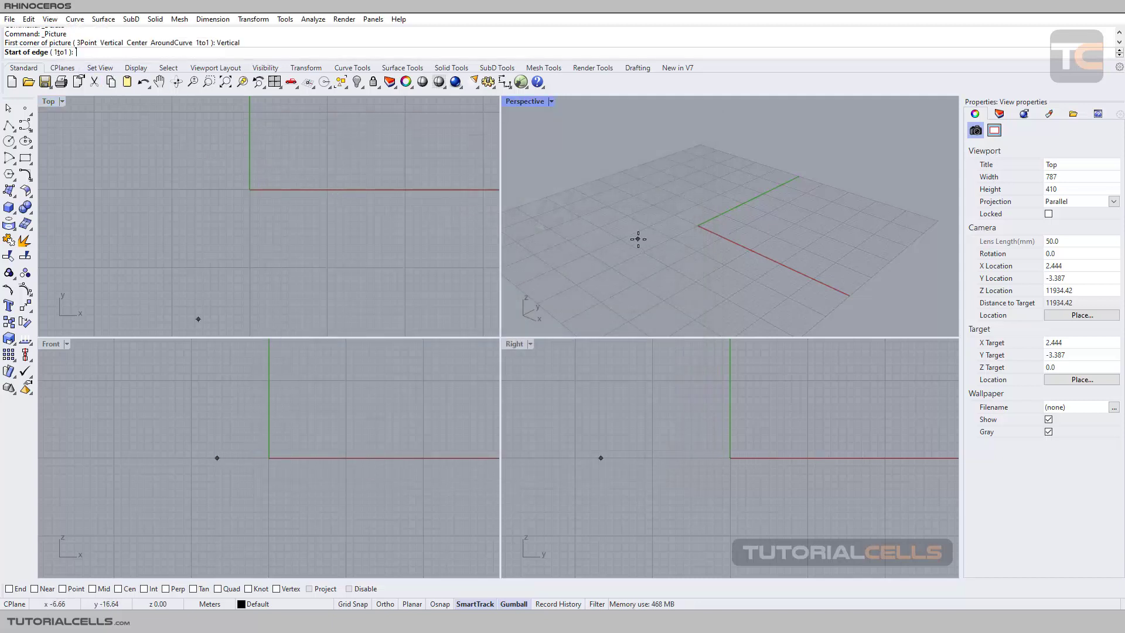
pyautogui.scroll(2, 649, 212)
pyautogui.click(646, 205)
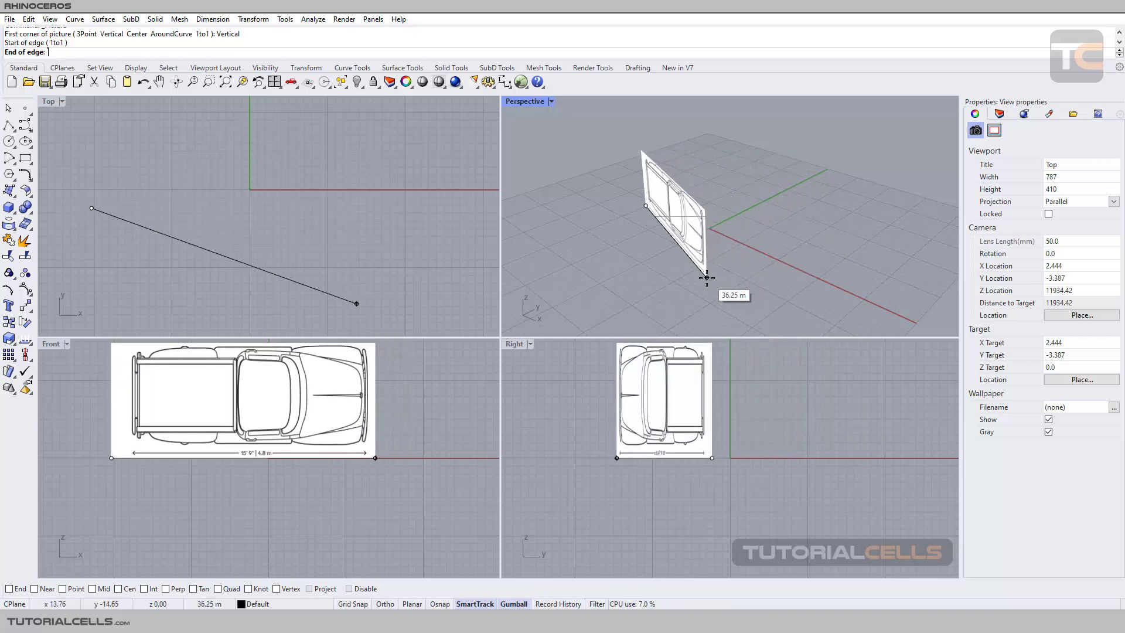
pyautogui.click(776, 274)
pyautogui.moveTo(759, 242); pyautogui.dragTo(759, 232, button='right')
pyautogui.click(758, 214)
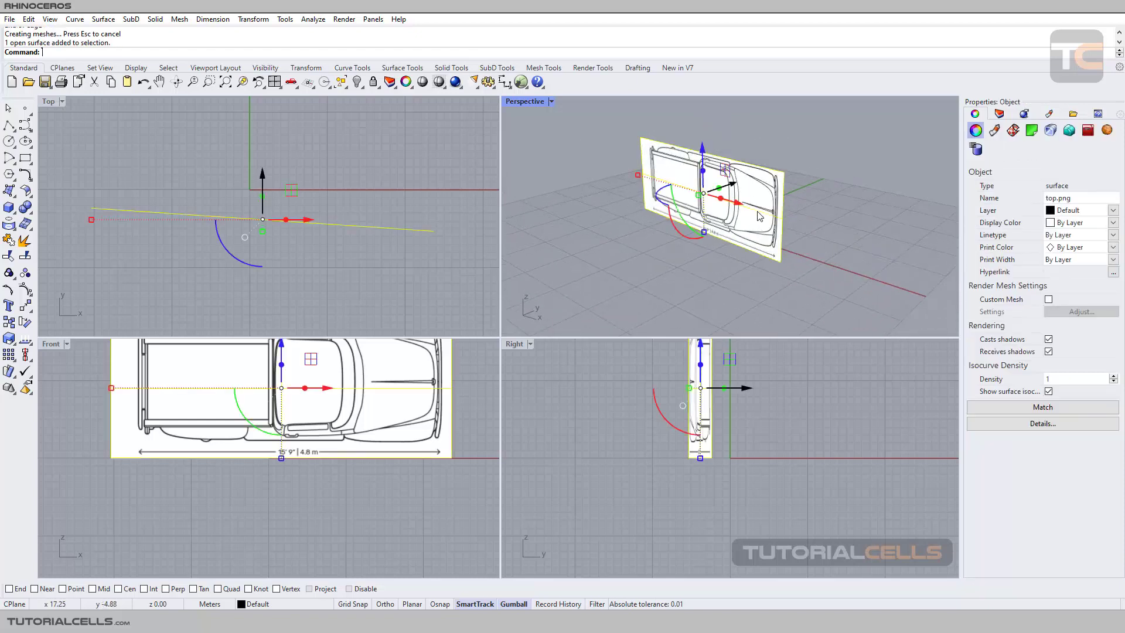
pyautogui.press('Delete')
# Try inserting the top image with the Center option, centred near the origin of the Top view, and delete the picture
pyautogui.press('Return')
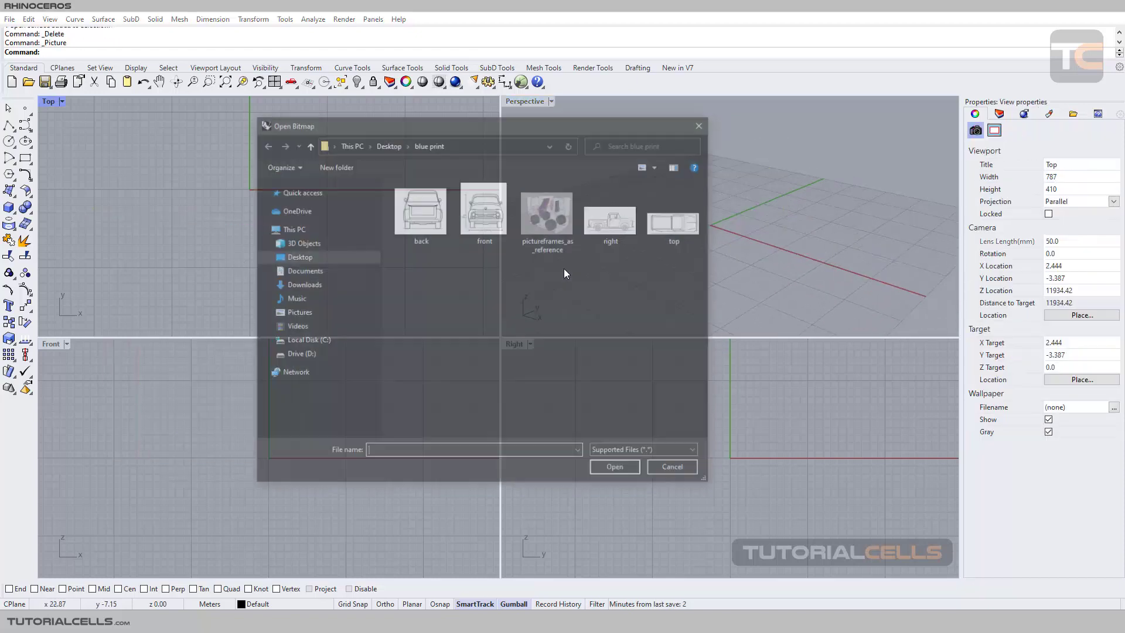
pyautogui.doubleClick(686, 229)
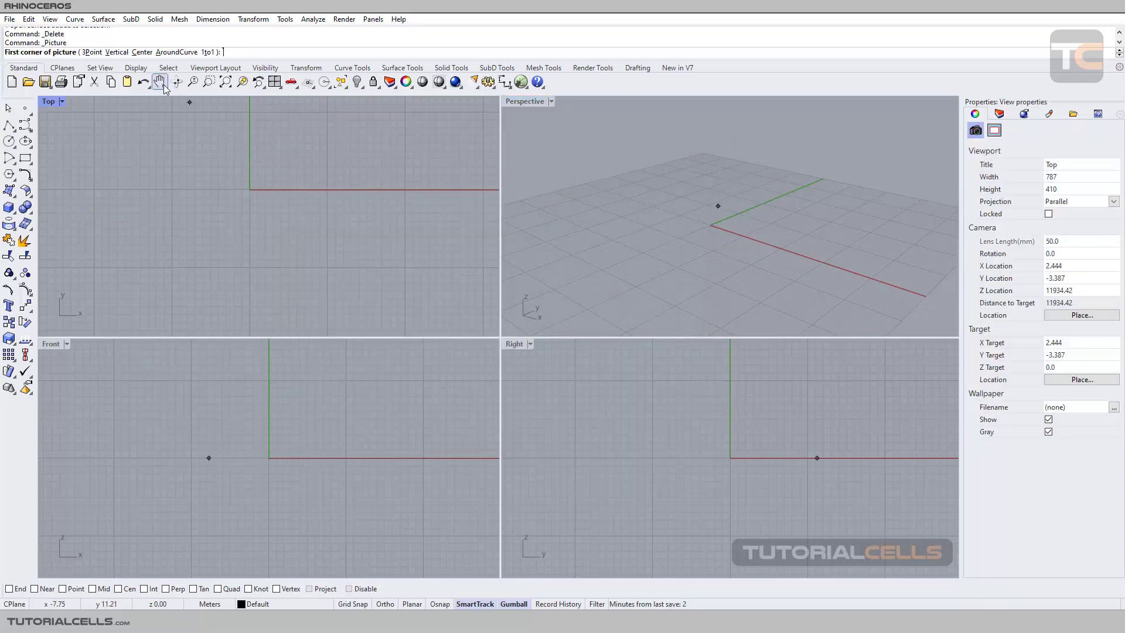
pyautogui.click(142, 52)
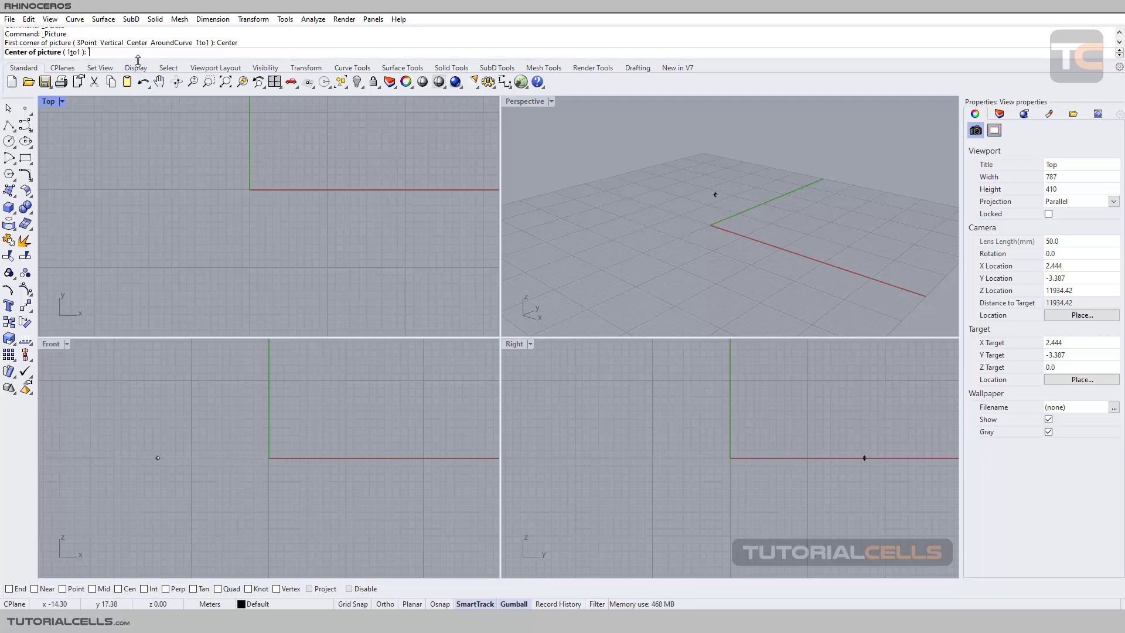
pyautogui.moveTo(207, 186); pyautogui.dragTo(246, 226, button='right')
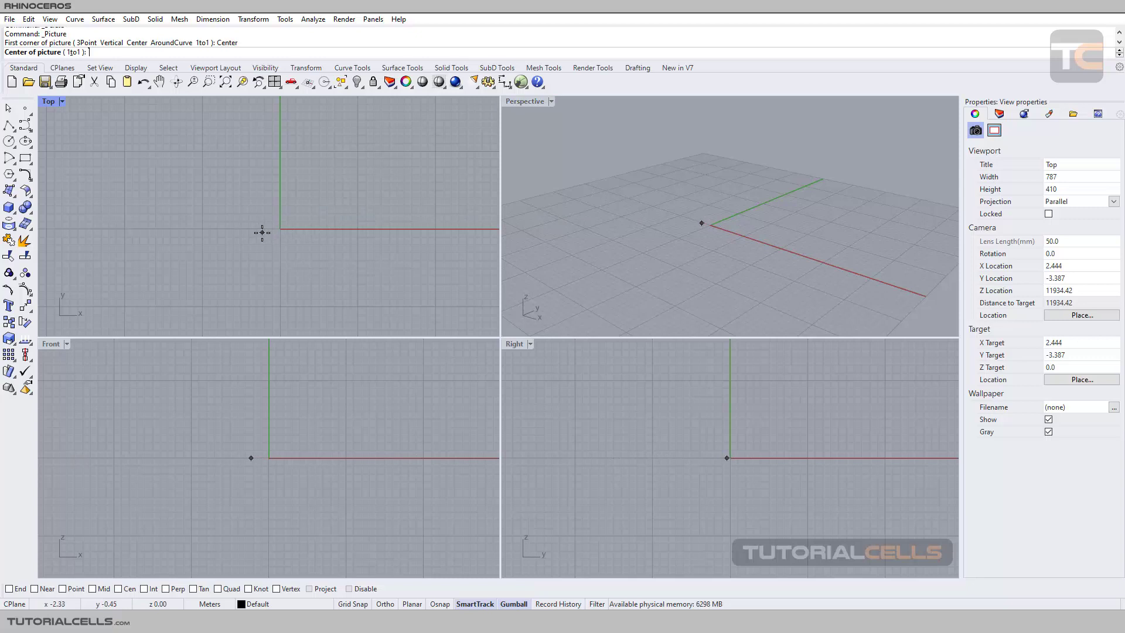
pyautogui.click(262, 232)
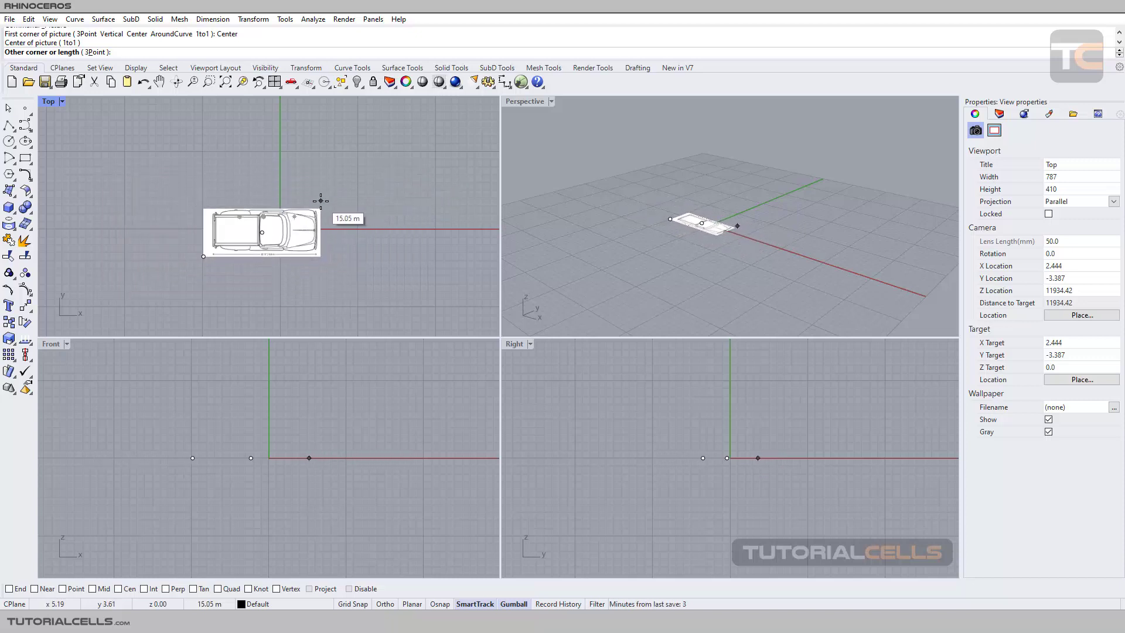
pyautogui.click(424, 166)
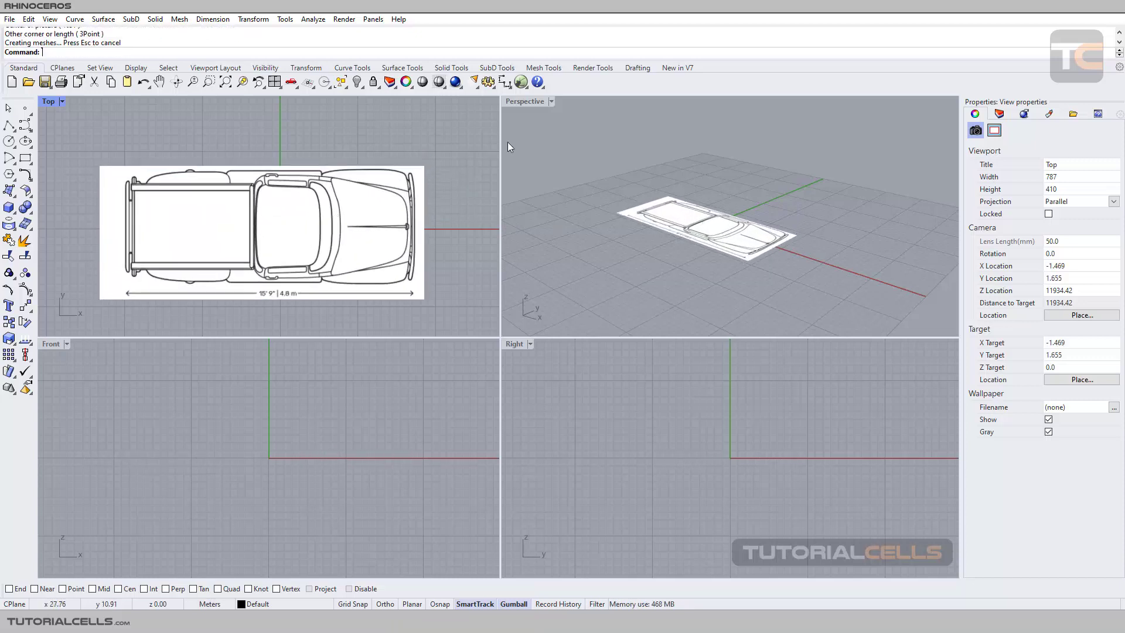
pyautogui.click(368, 198)
pyautogui.press('Delete')
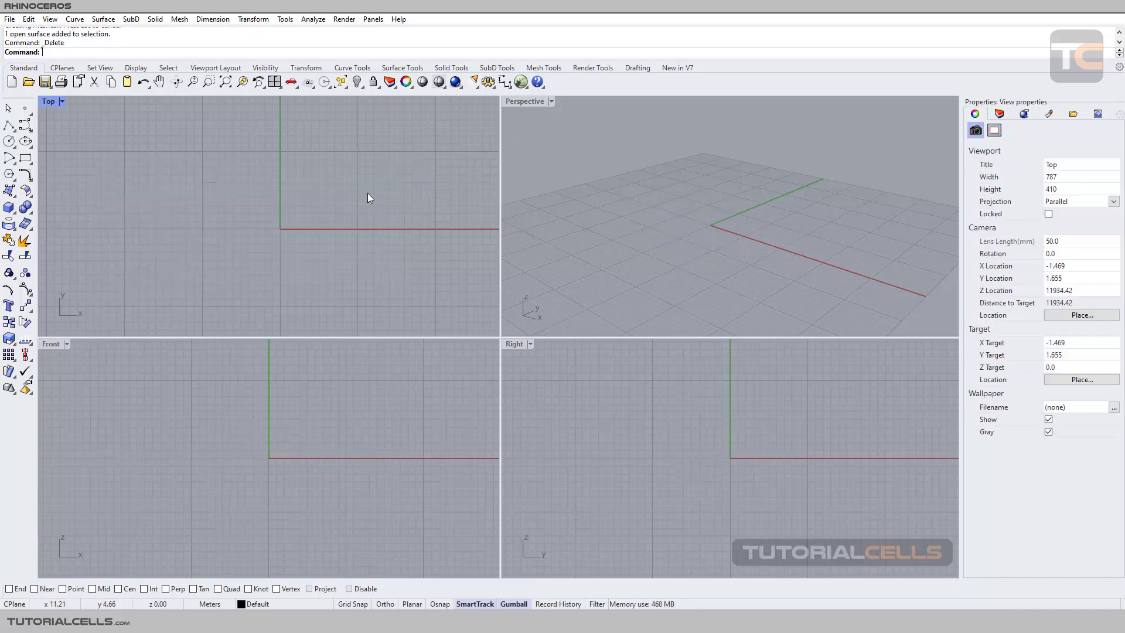
pyautogui.rightClick(170, 157)
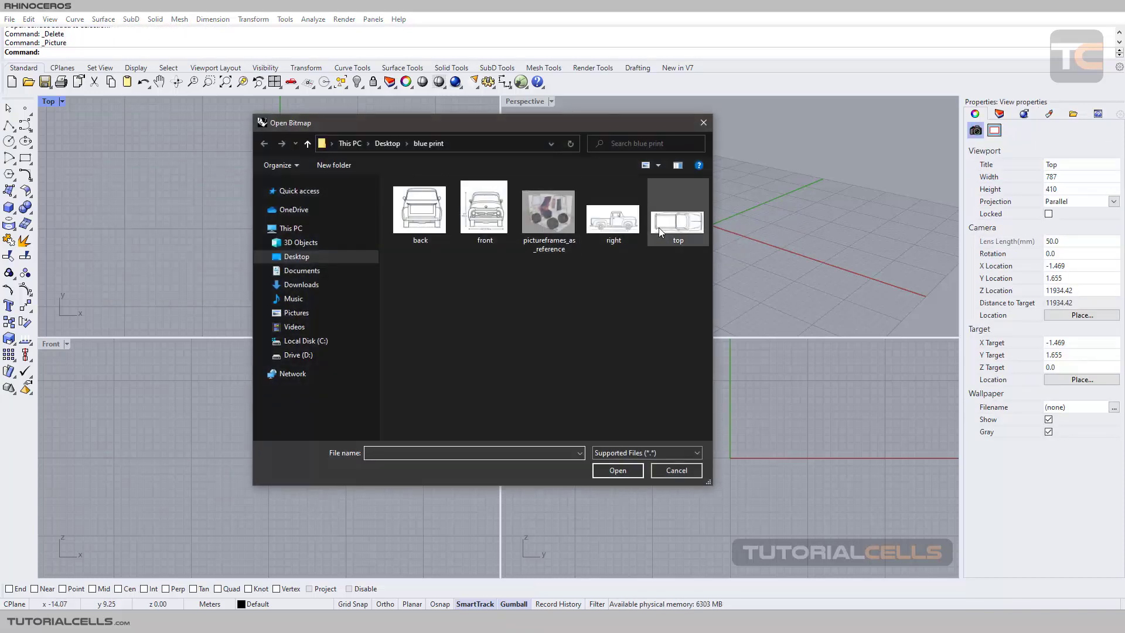
pyautogui.doubleClick(662, 225)
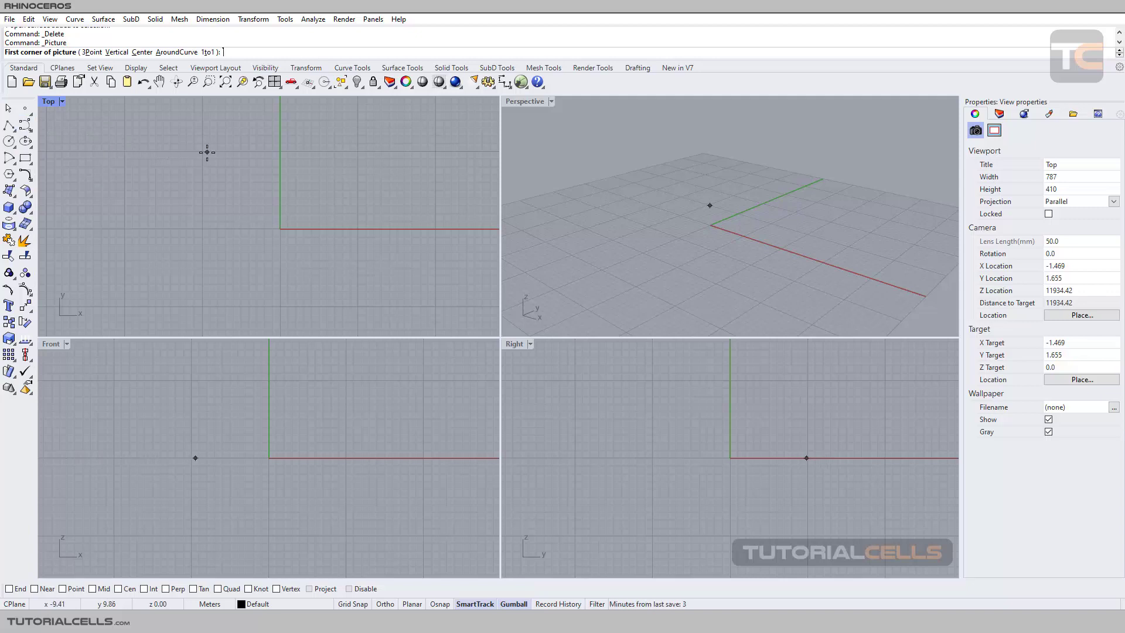
pyautogui.press('Escape')
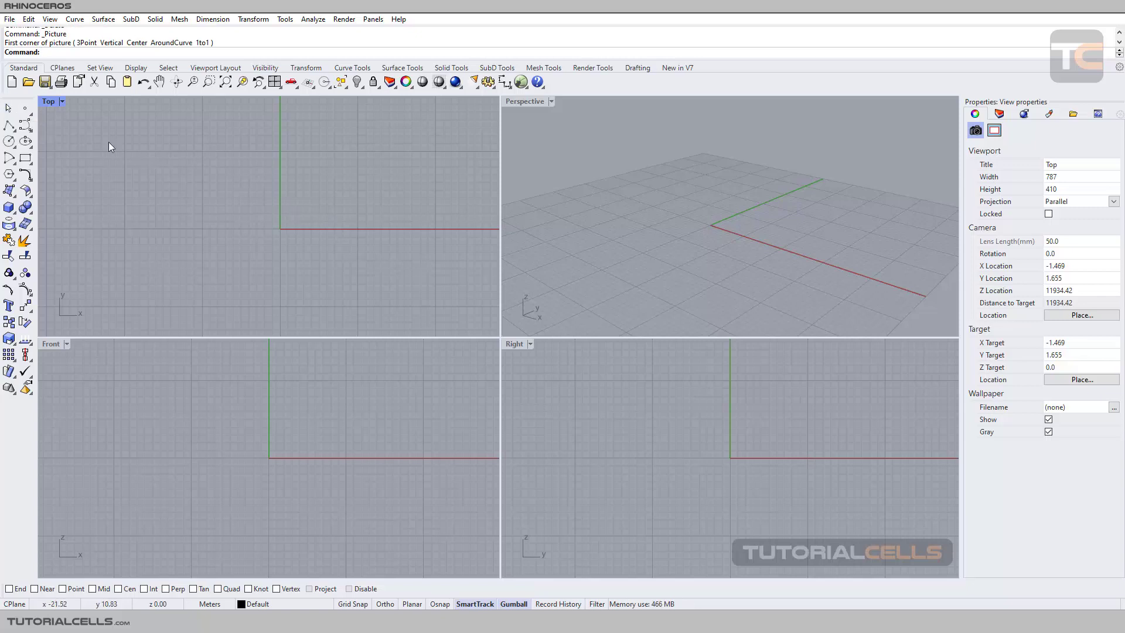
# Draw an open degree-3 control point curve with five points across the ground plane in the Perspective view
pyautogui.click(25, 125)
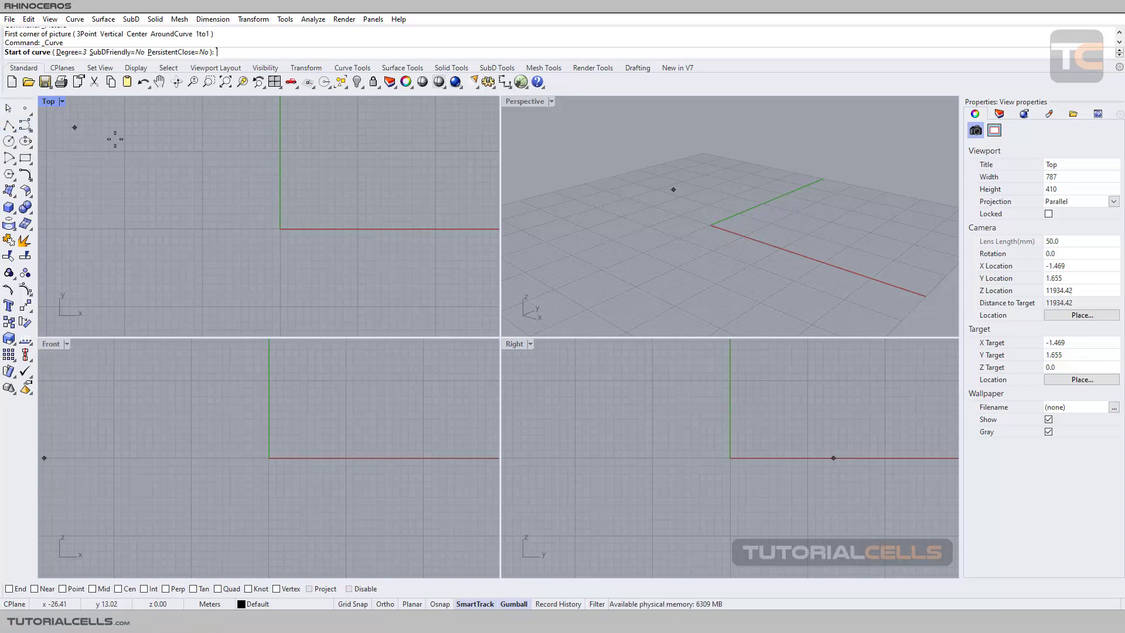
pyautogui.click(607, 213)
pyautogui.click(683, 237)
pyautogui.click(763, 292)
pyautogui.click(842, 262)
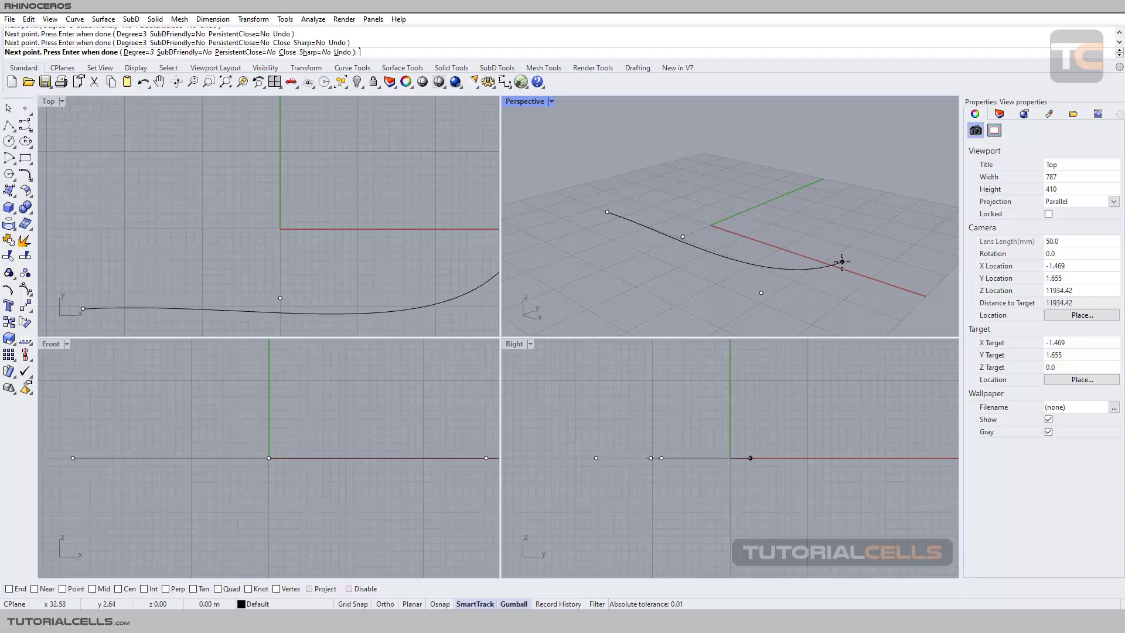
pyautogui.click(854, 283)
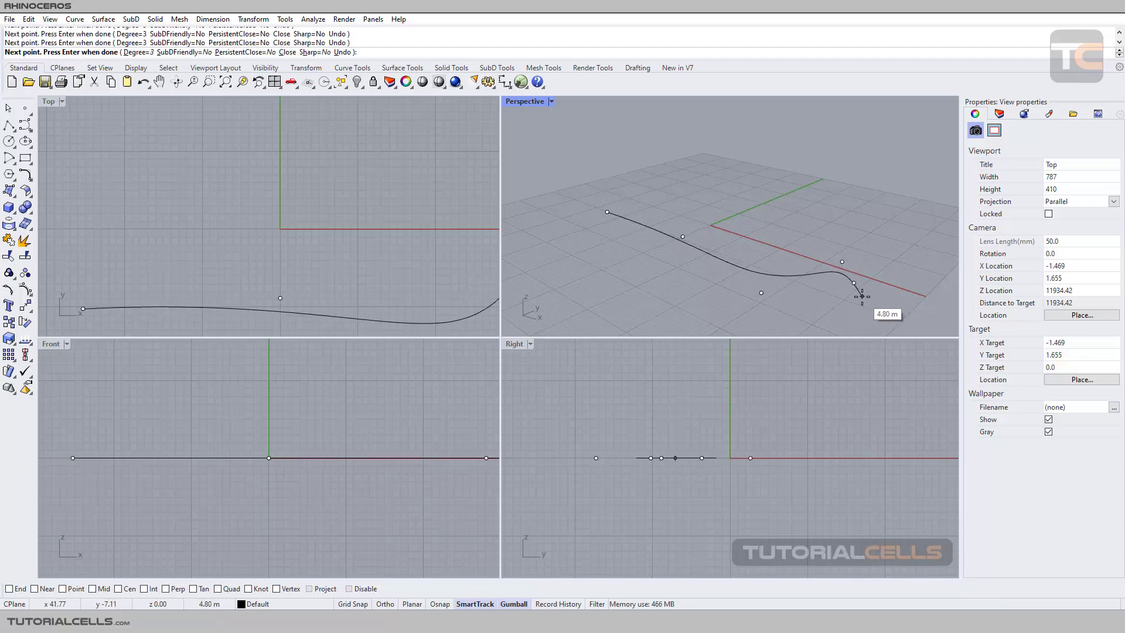
pyautogui.press('Return')
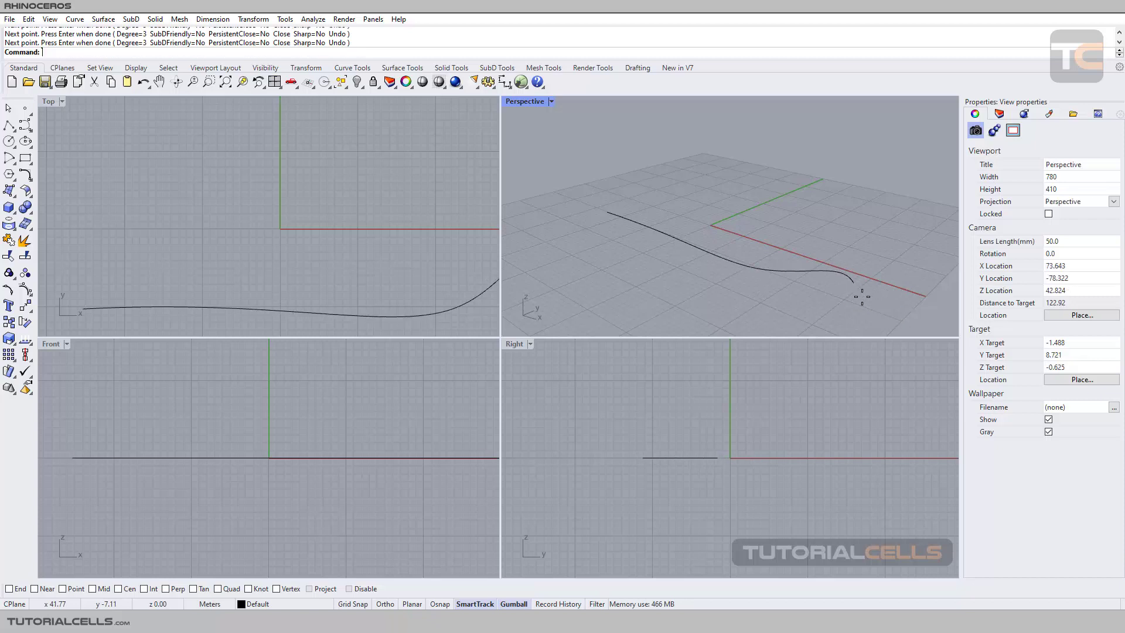
# Reshape the curve in three dimensions by raising one interior control point and shifting another downward in the Front view
pyautogui.click(739, 265)
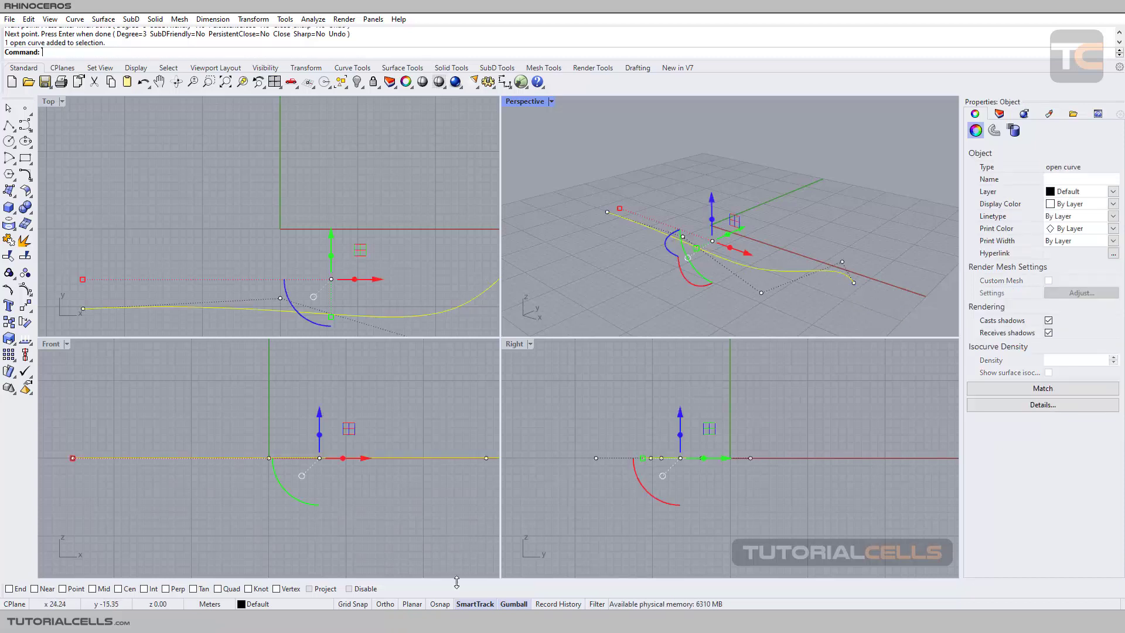
pyautogui.click(761, 293)
pyautogui.moveTo(761, 262); pyautogui.dragTo(764, 198)
pyautogui.click(269, 458)
pyautogui.moveTo(269, 458); pyautogui.dragTo(181, 511)
pyautogui.moveTo(758, 265); pyautogui.dragTo(552, 179, button='right')
pyautogui.press('Escape')
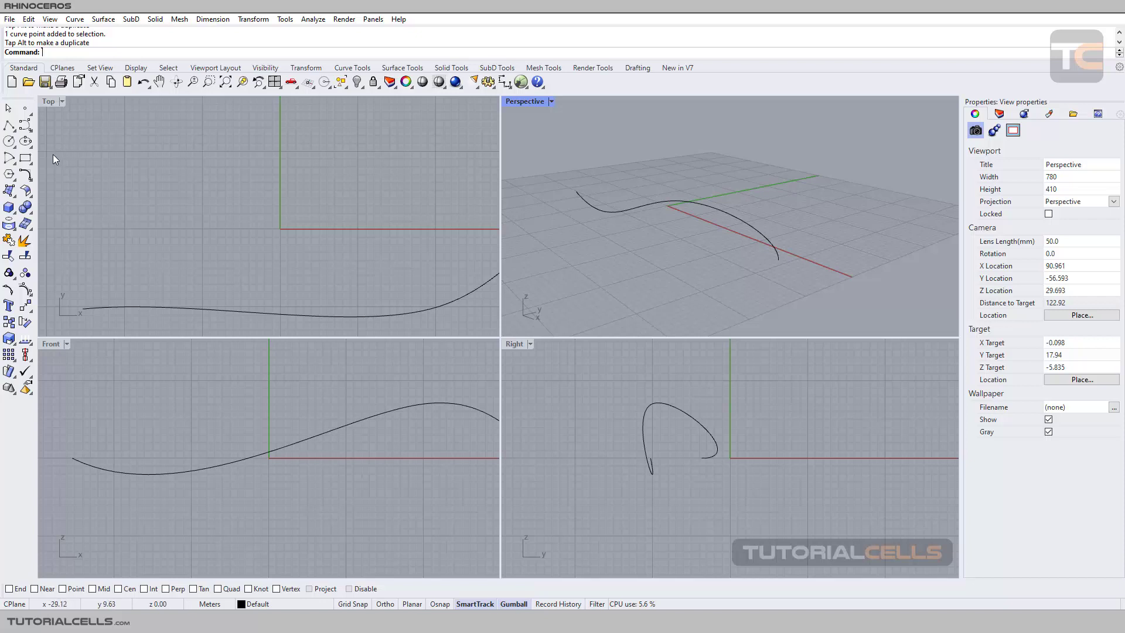
# Try inserting the top image with the AroundCurve option, centred on the wavy curve and about 41 m long
pyautogui.click(280, 86)
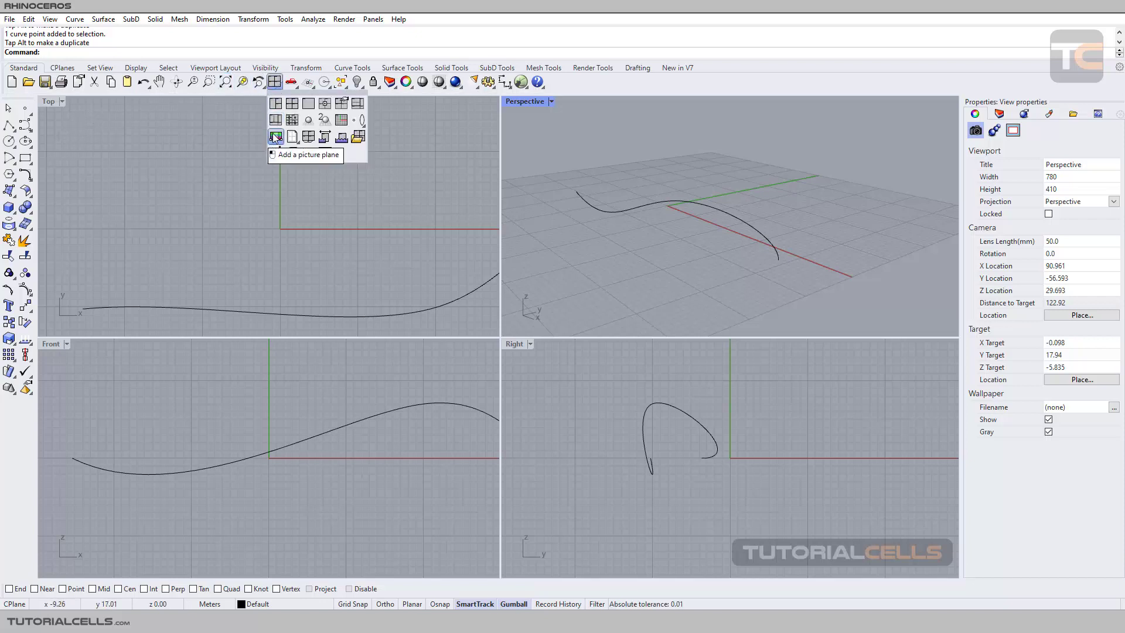
pyautogui.click(273, 134)
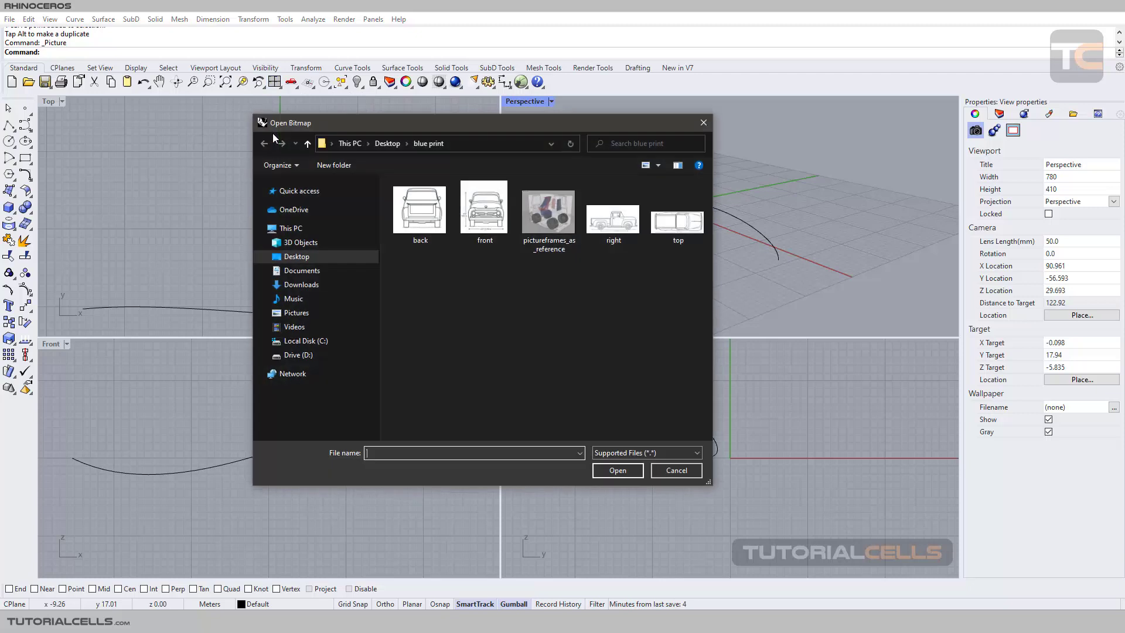
pyautogui.doubleClick(662, 218)
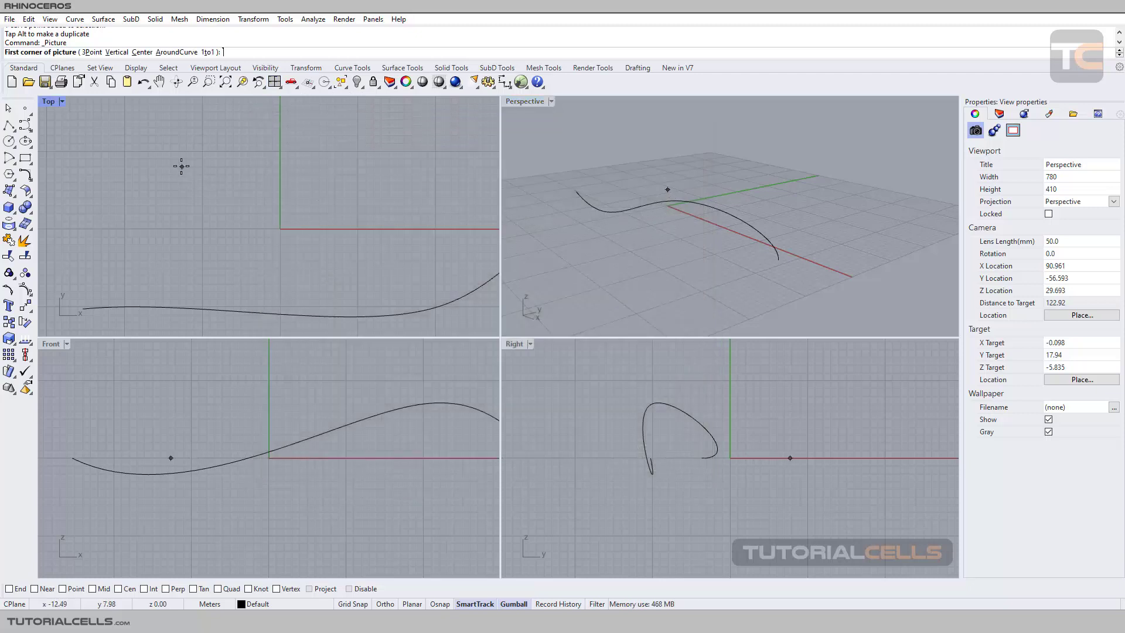
pyautogui.click(175, 52)
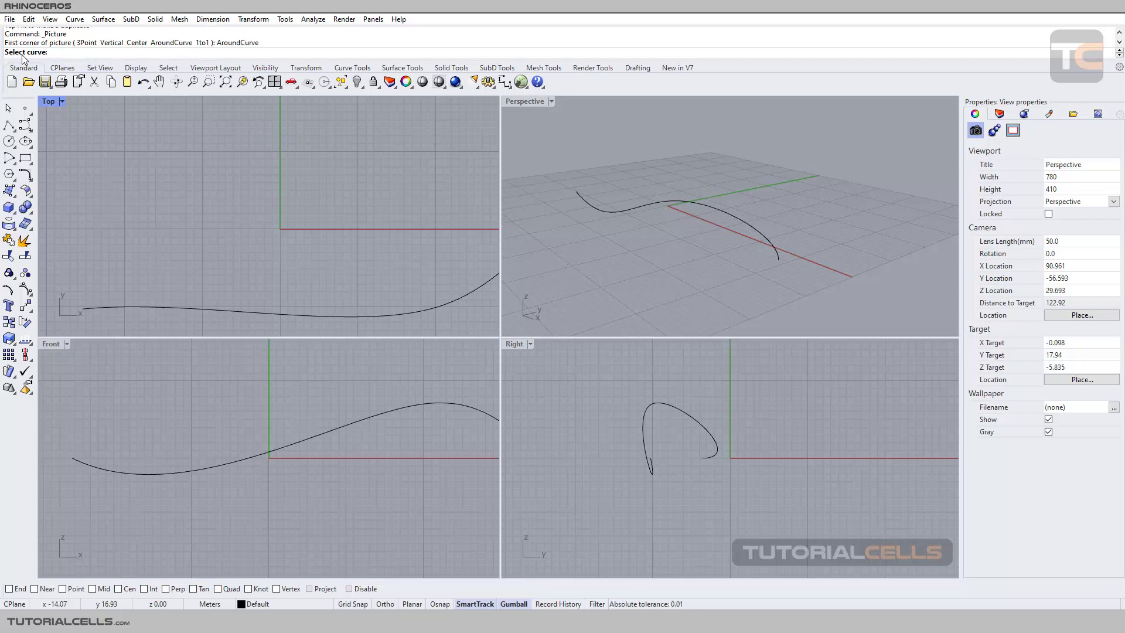
pyautogui.click(666, 203)
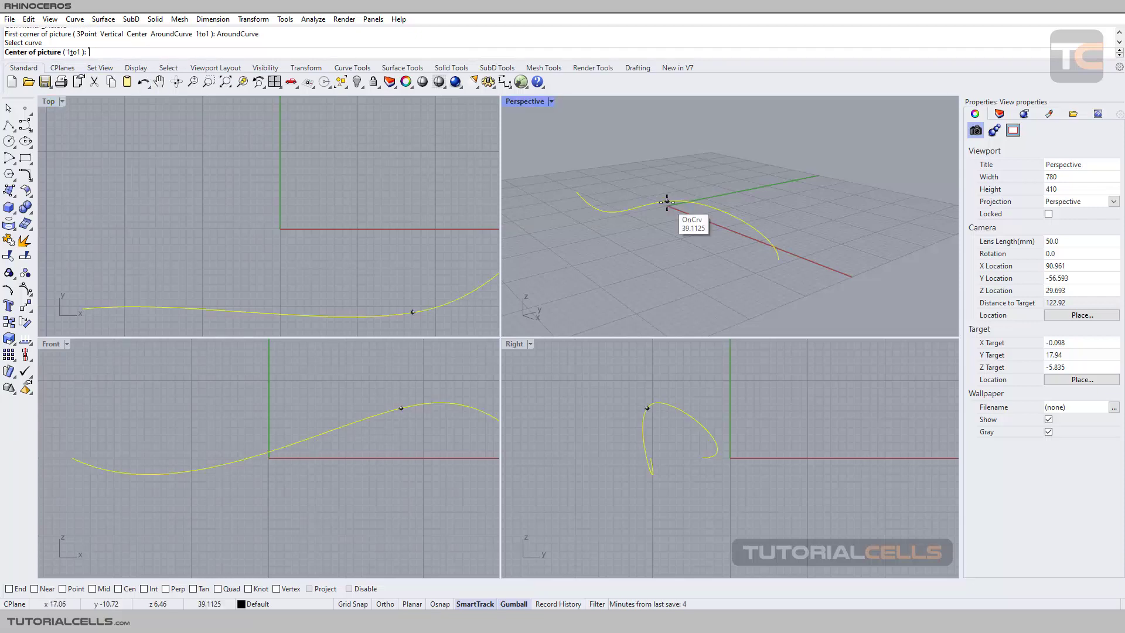
pyautogui.click(702, 203)
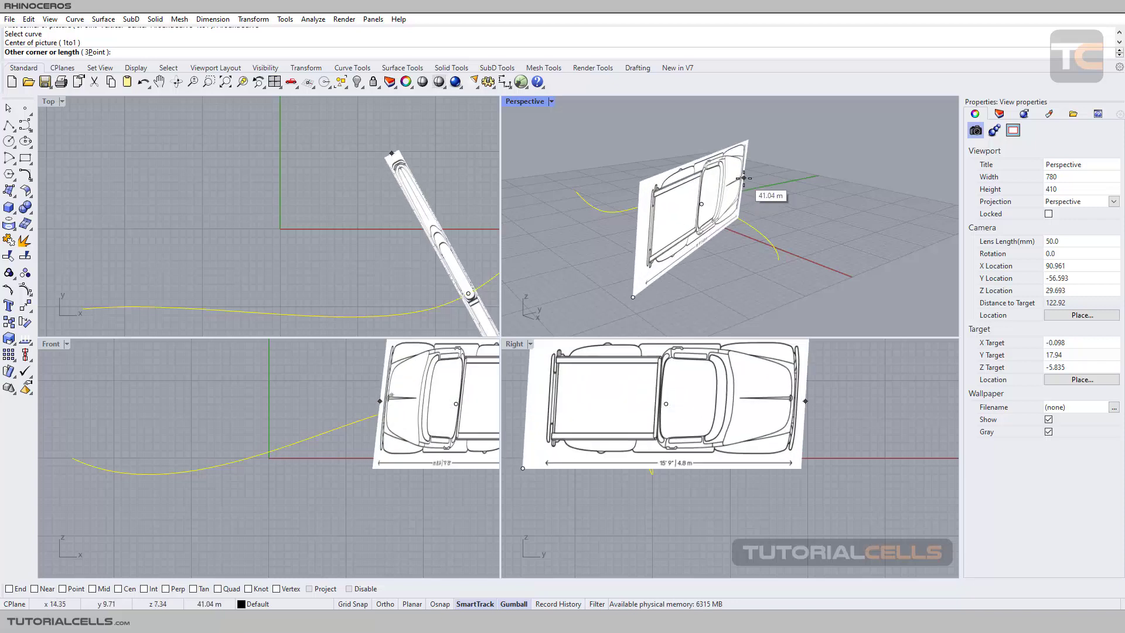
pyautogui.click(745, 179)
# Inspect the picture placed across the curve in the Perspective view, and delete both the picture and the curve
pyautogui.moveTo(751, 185); pyautogui.dragTo(740, 258, button='right')
pyautogui.click(688, 219)
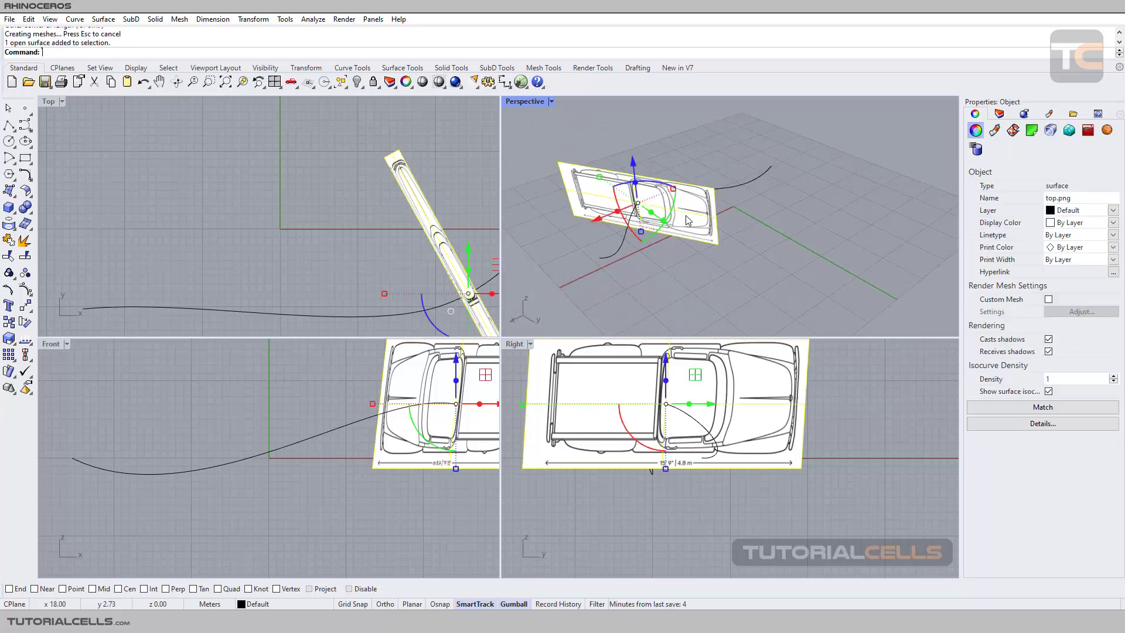
pyautogui.press('Delete')
pyautogui.click(690, 192)
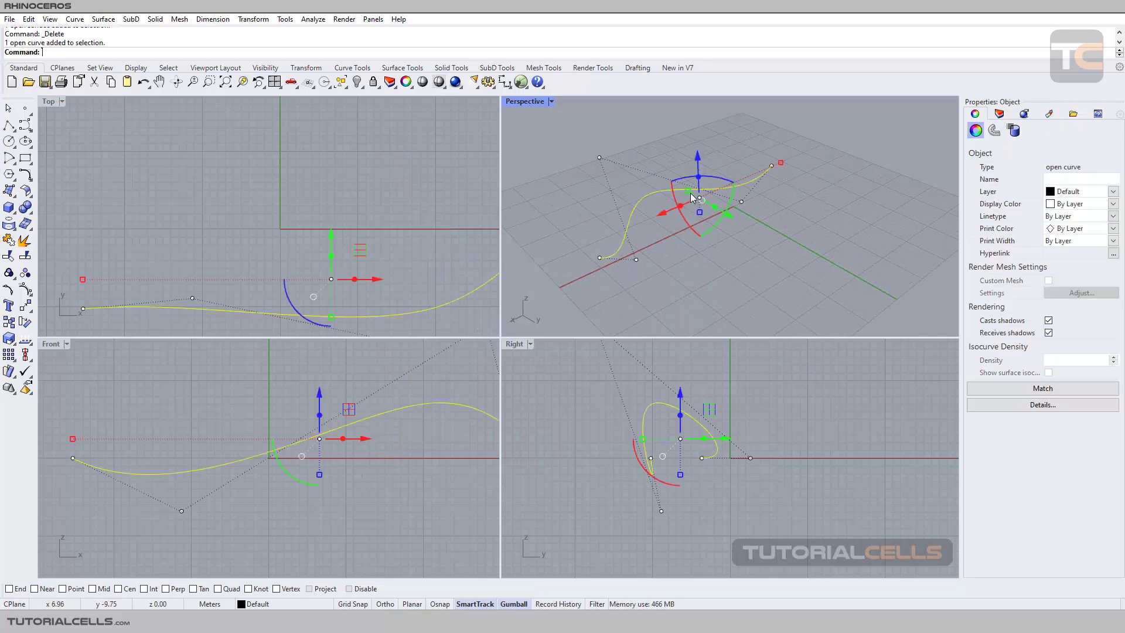
pyautogui.press('Delete')
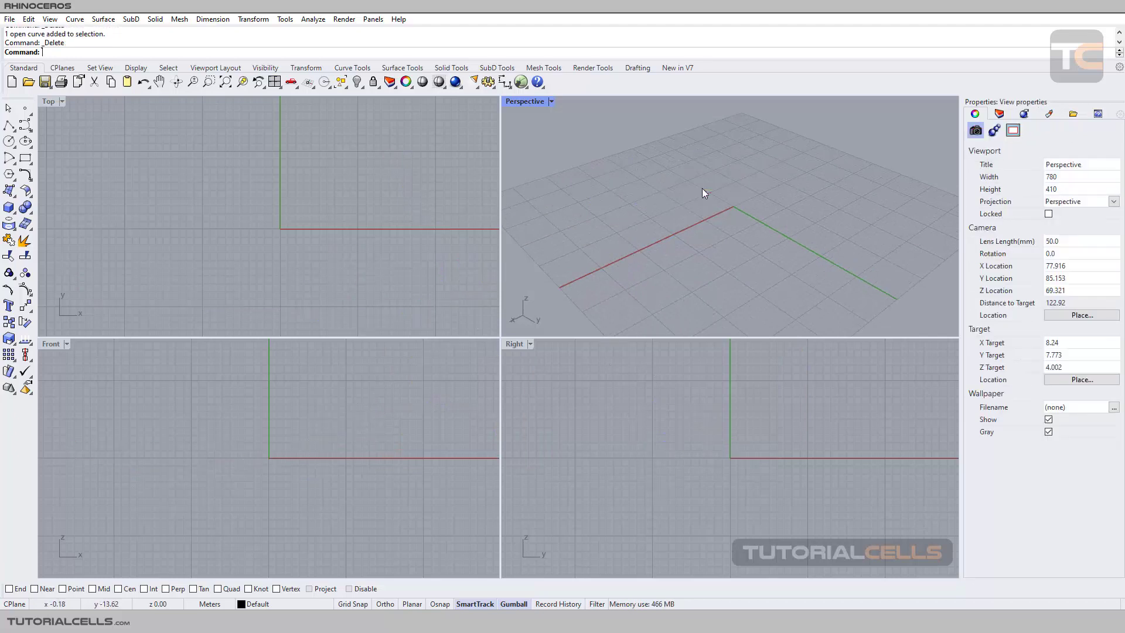
# Insert the top image in the Top view by two corners, starting below and to the negative-X side of the origin
pyautogui.click(229, 187)
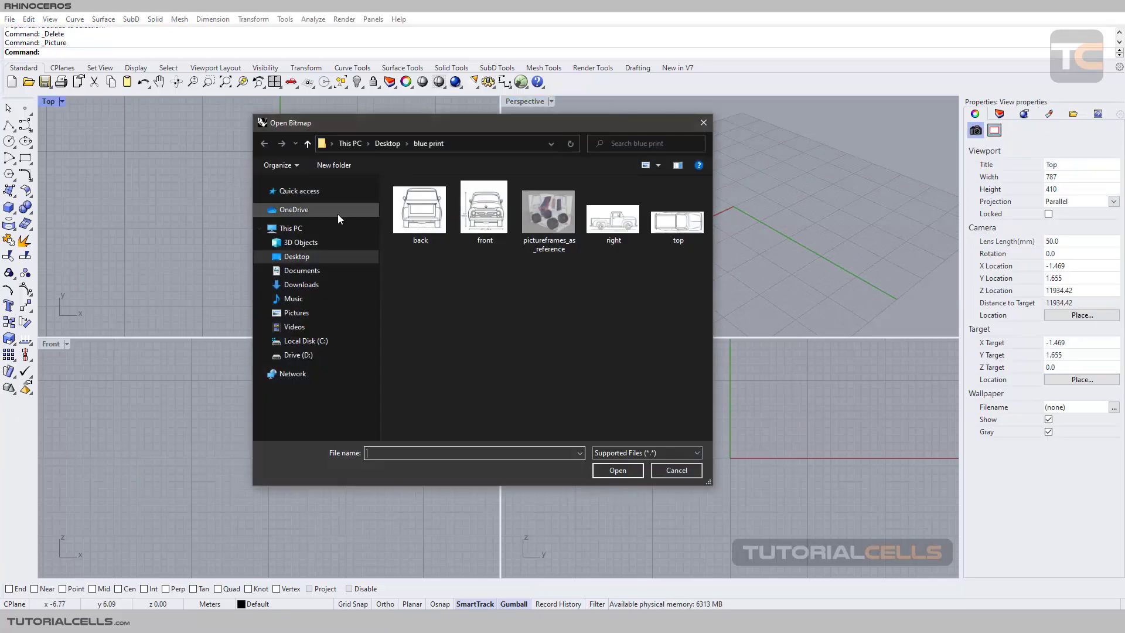
pyautogui.doubleClick(666, 222)
pyautogui.click(175, 269)
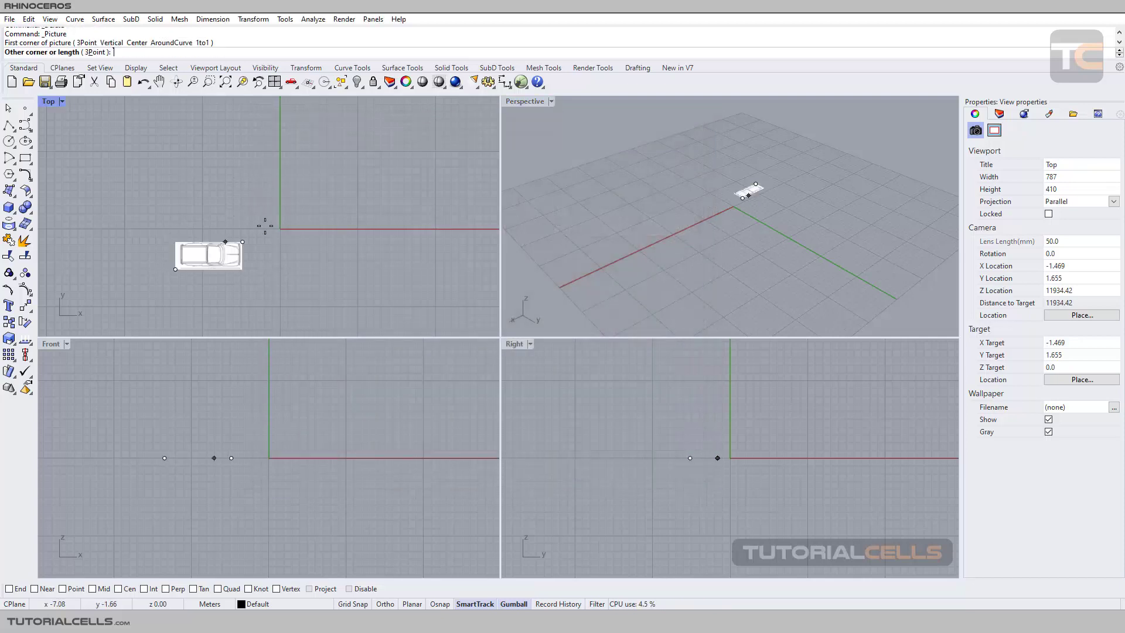
pyautogui.click(450, 156)
# Select the inserted top picture and show it in a maximized Top view
pyautogui.scroll(-3, 279, 218)
pyautogui.scroll(5, 313, 203)
pyautogui.click(313, 203)
pyautogui.click(339, 135)
pyautogui.click(343, 177)
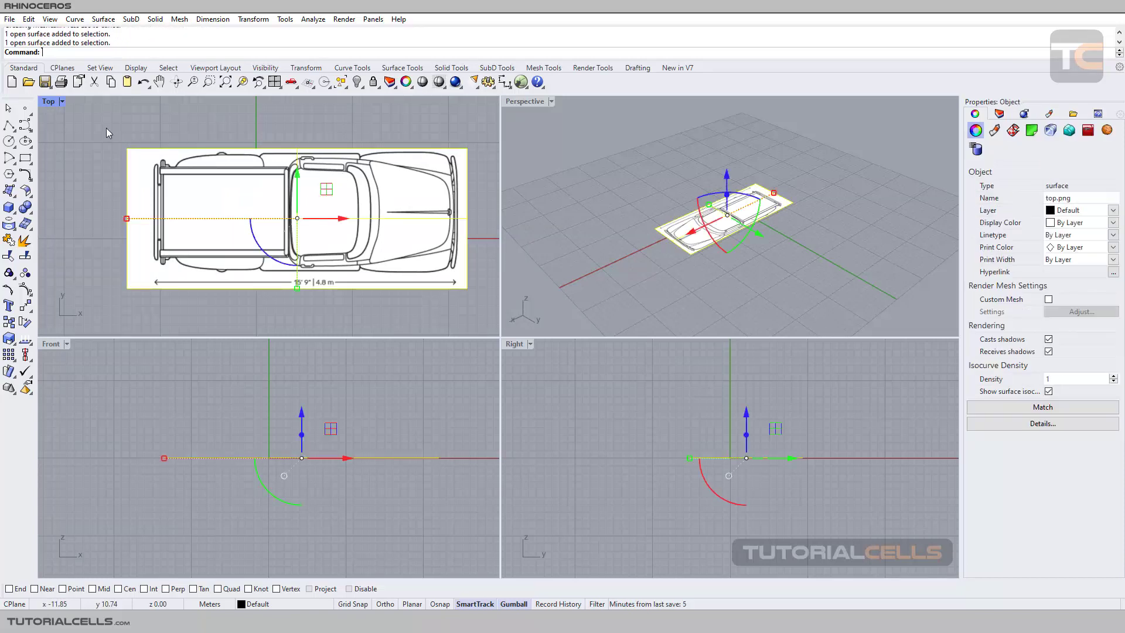
pyautogui.moveTo(594, 220); pyautogui.dragTo(399, 216, button='right')
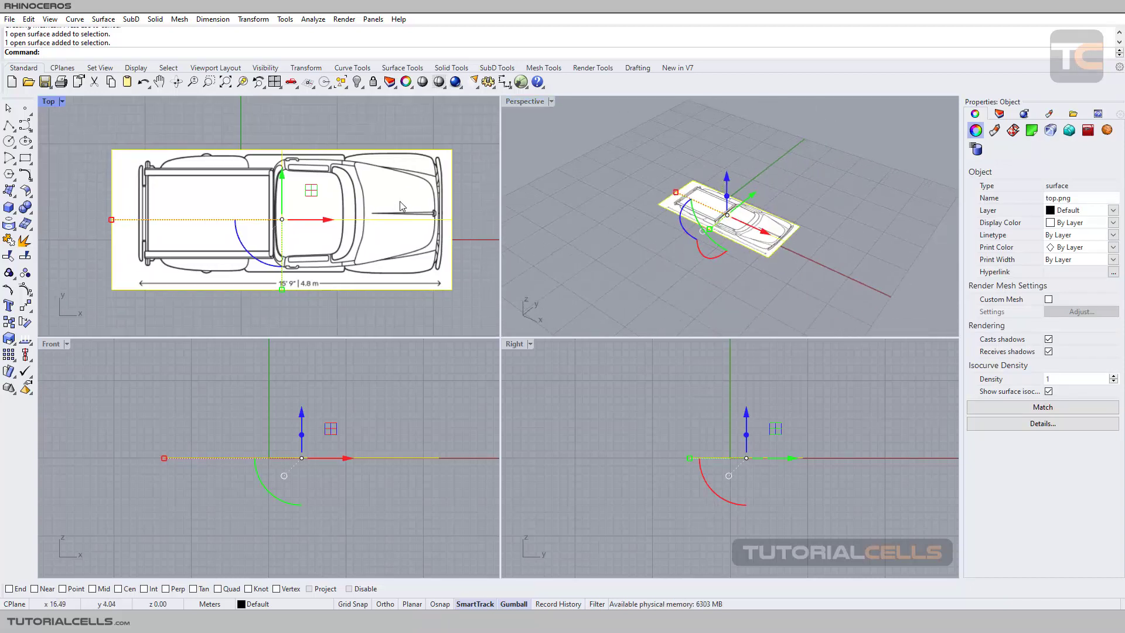
pyautogui.doubleClick(52, 104)
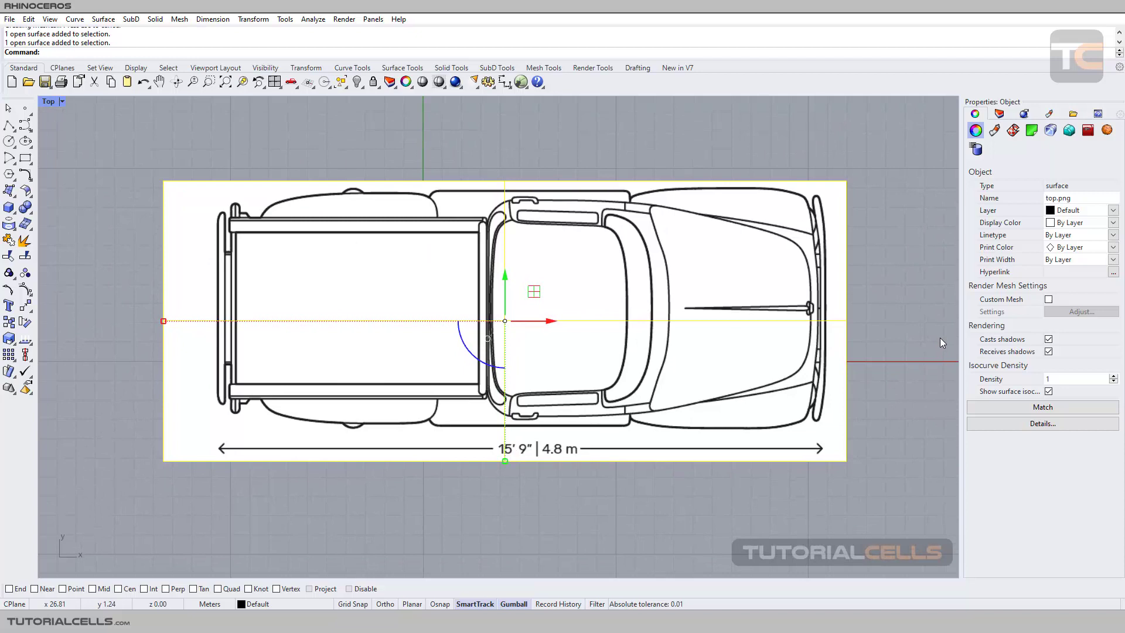
pyautogui.moveTo(876, 251); pyautogui.dragTo(857, 243, button='right')
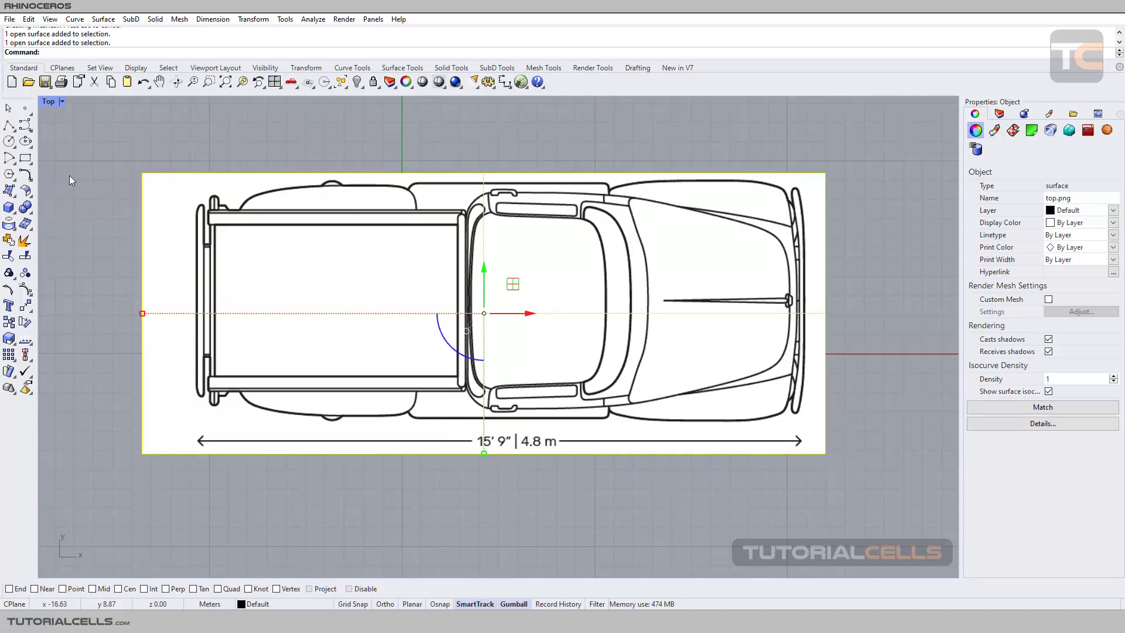
# Try drawing a four-point control point curve across the truck picture's rear upper corner, and delete it
pyautogui.click(26, 124)
pyautogui.click(164, 206)
pyautogui.click(258, 215)
pyautogui.click(320, 177)
pyautogui.click(395, 149)
pyautogui.press('Return')
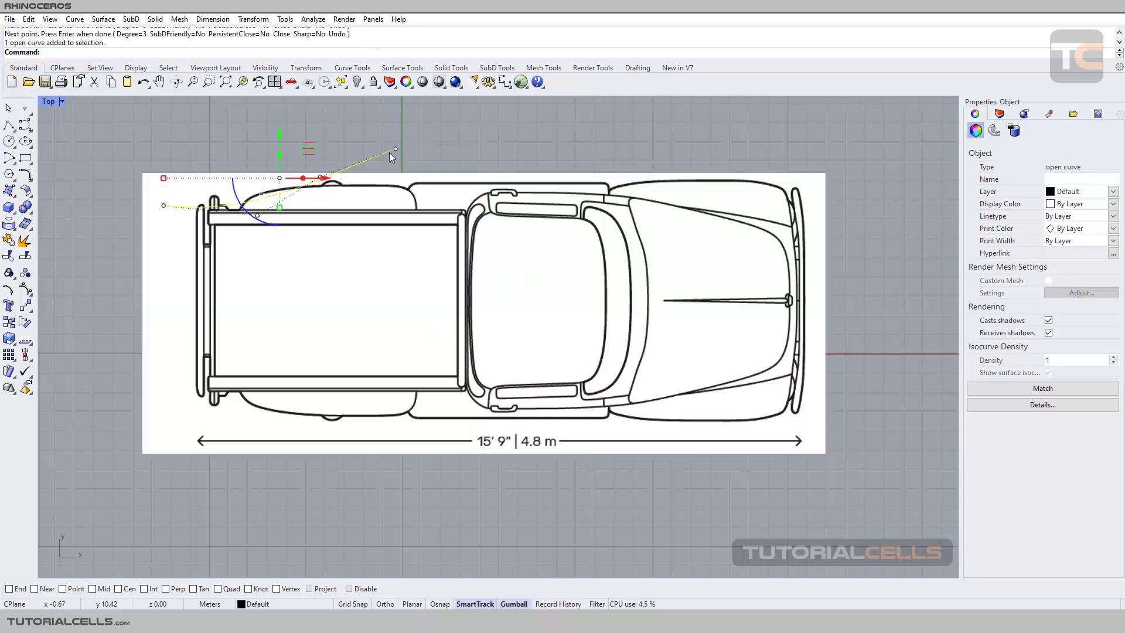
pyautogui.press('Delete')
# Set the top picture's material transparency to 84%
pyautogui.click(444, 198)
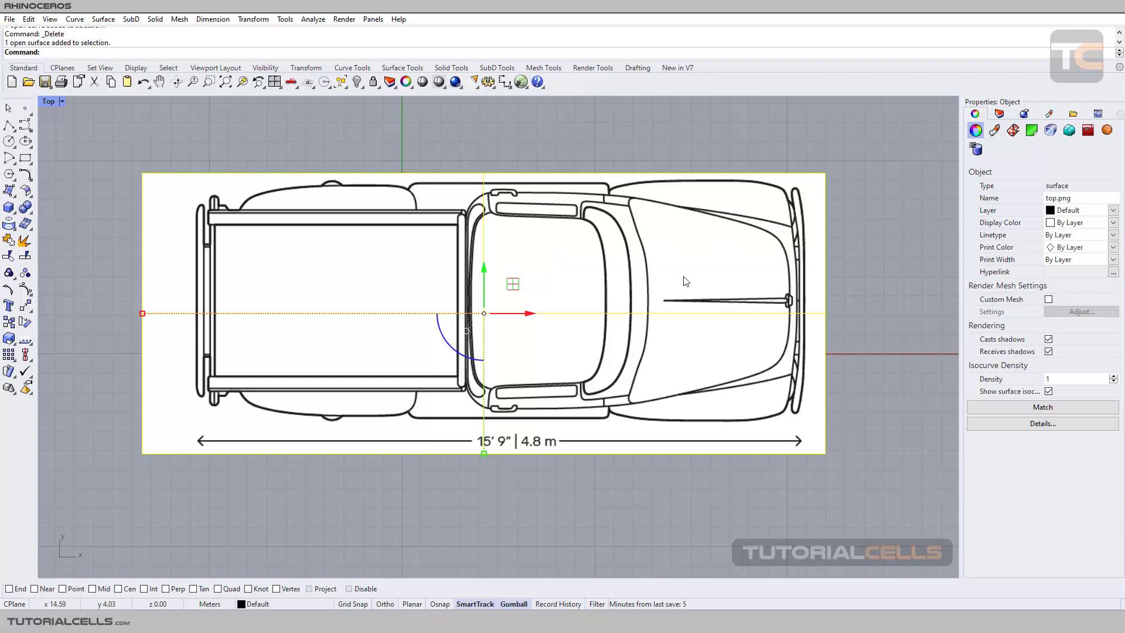
pyautogui.click(996, 131)
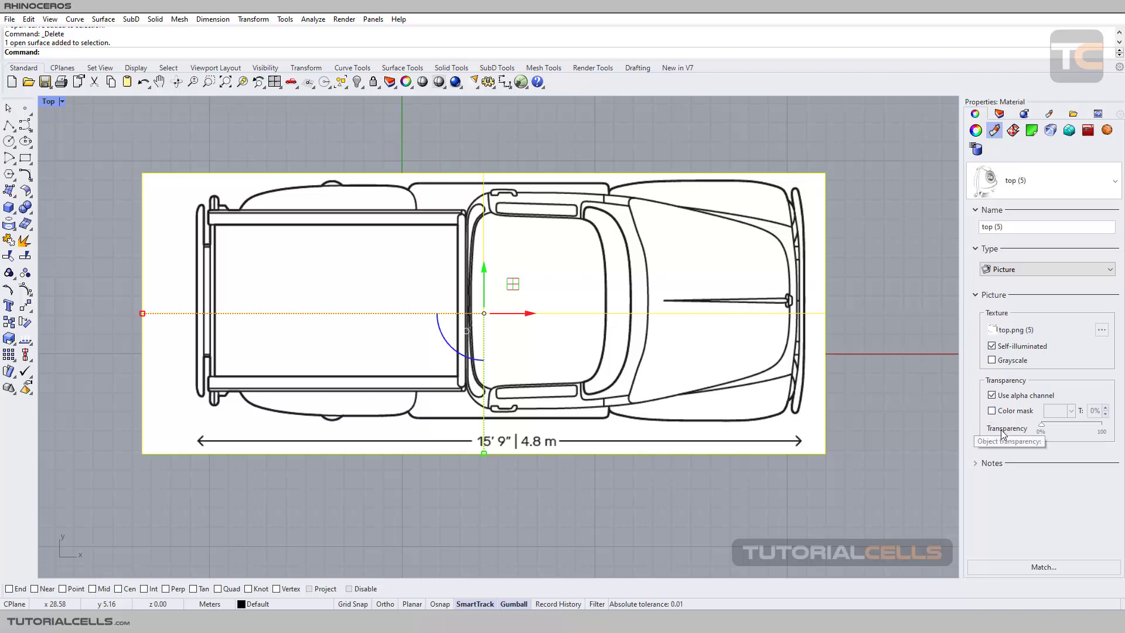
pyautogui.moveTo(1044, 432); pyautogui.dragTo(1093, 432)
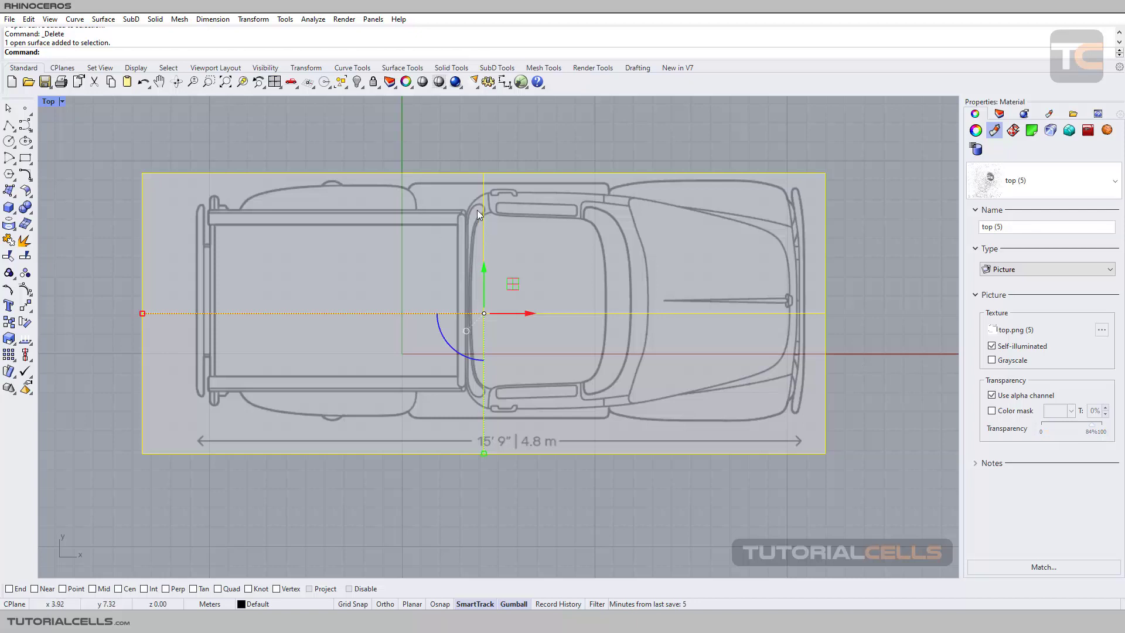
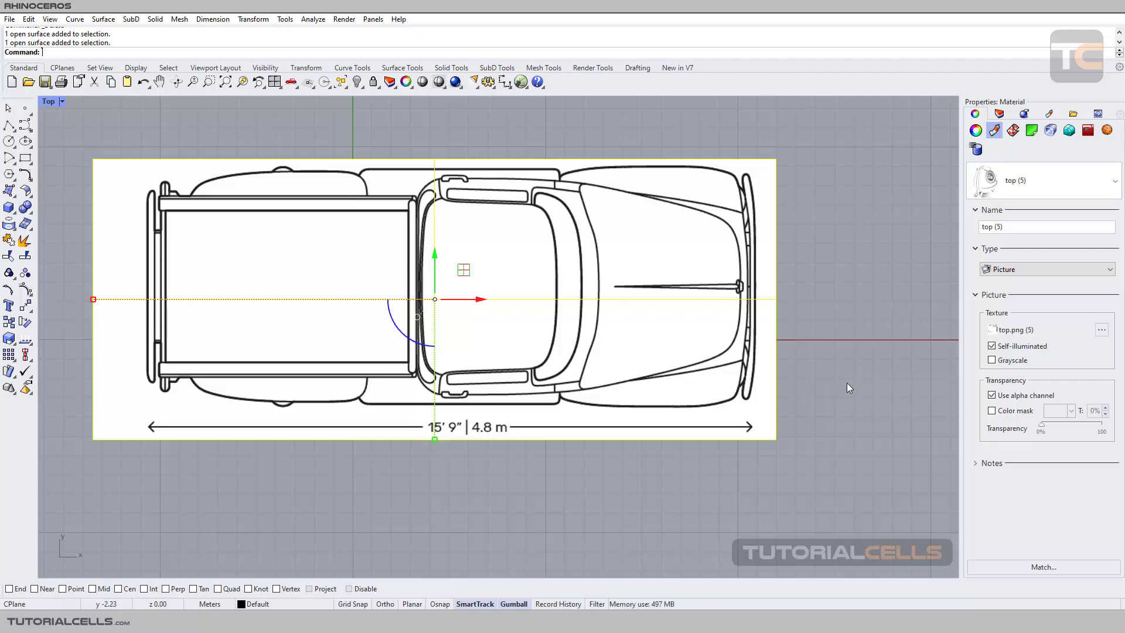
# Enable the colour mask on the top picture's material with white (#FFFFFF) as the mask colour
pyautogui.click(992, 410)
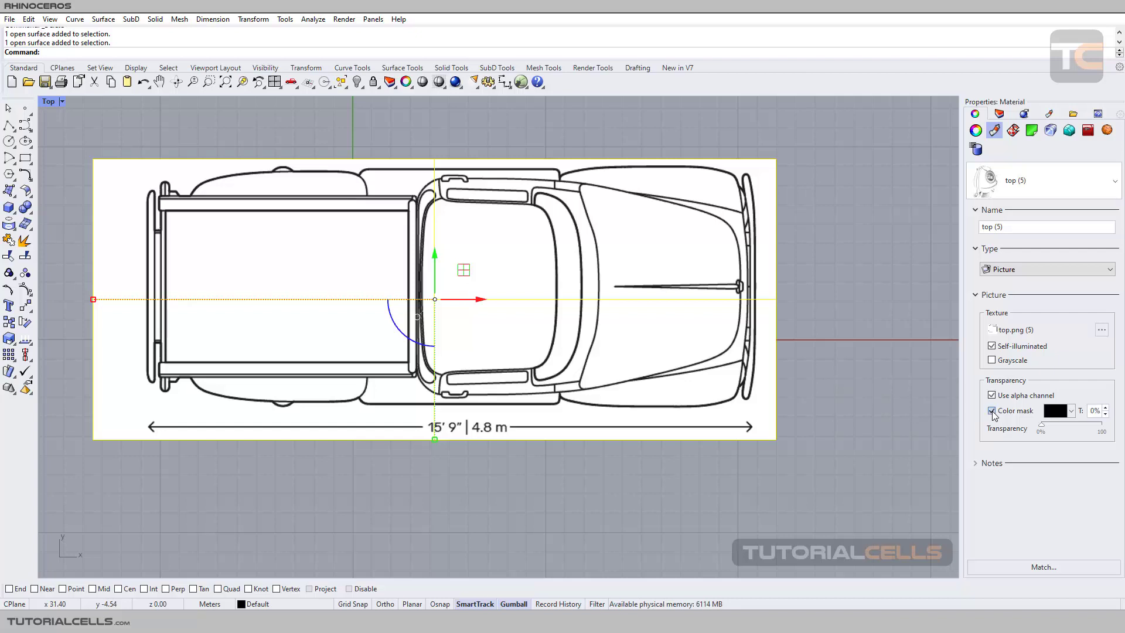
pyautogui.click(1055, 411)
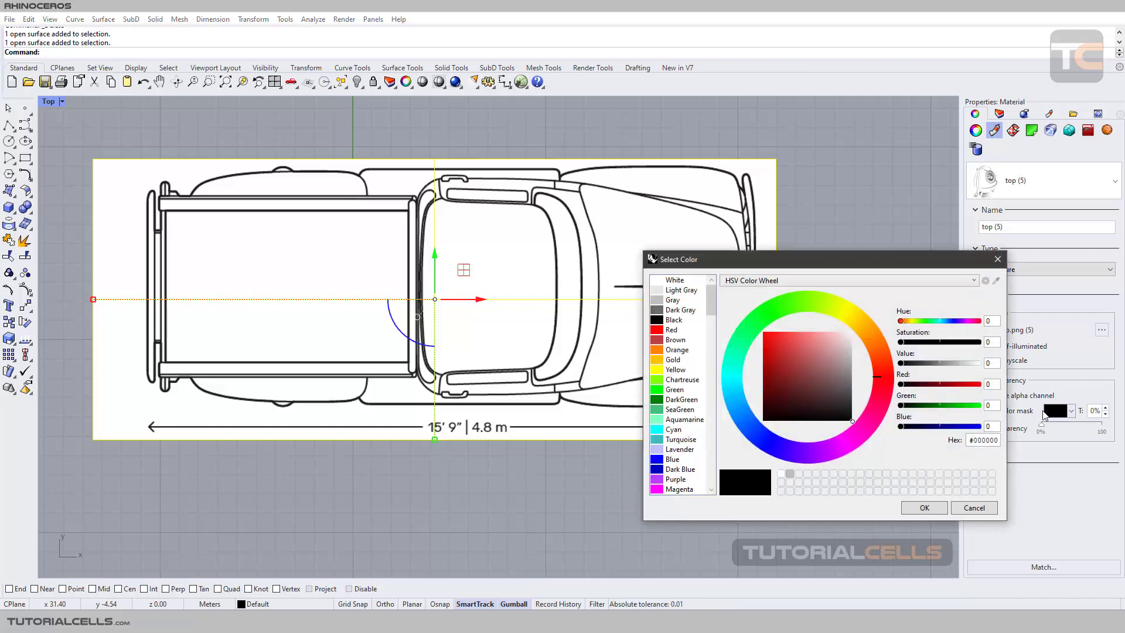
pyautogui.moveTo(838, 264); pyautogui.dragTo(779, 285)
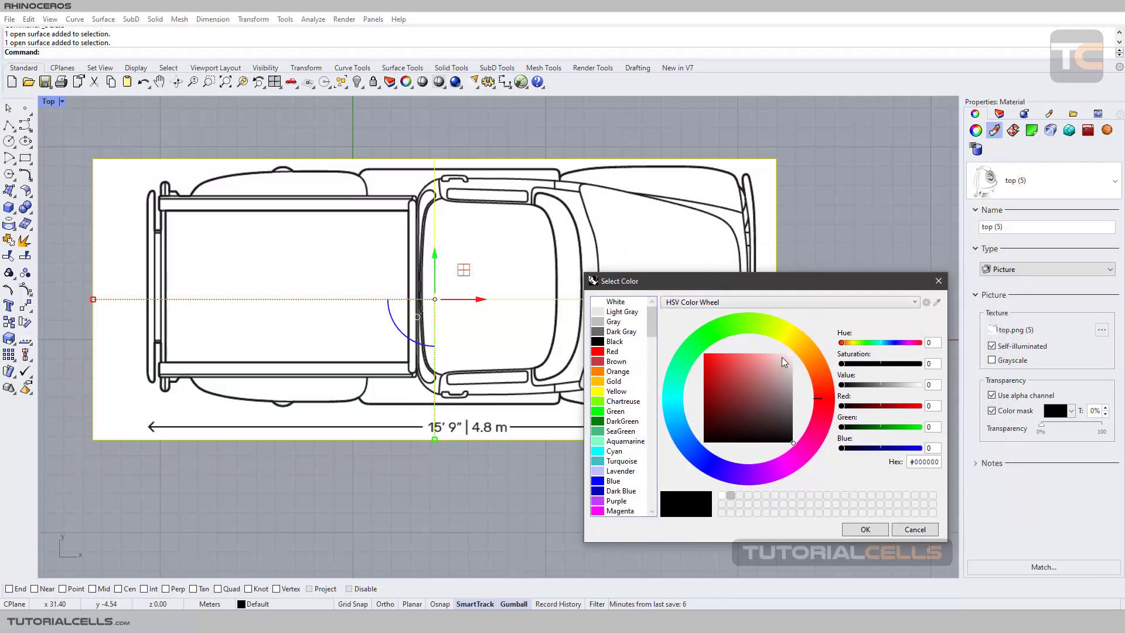
pyautogui.moveTo(782, 357); pyautogui.dragTo(809, 351)
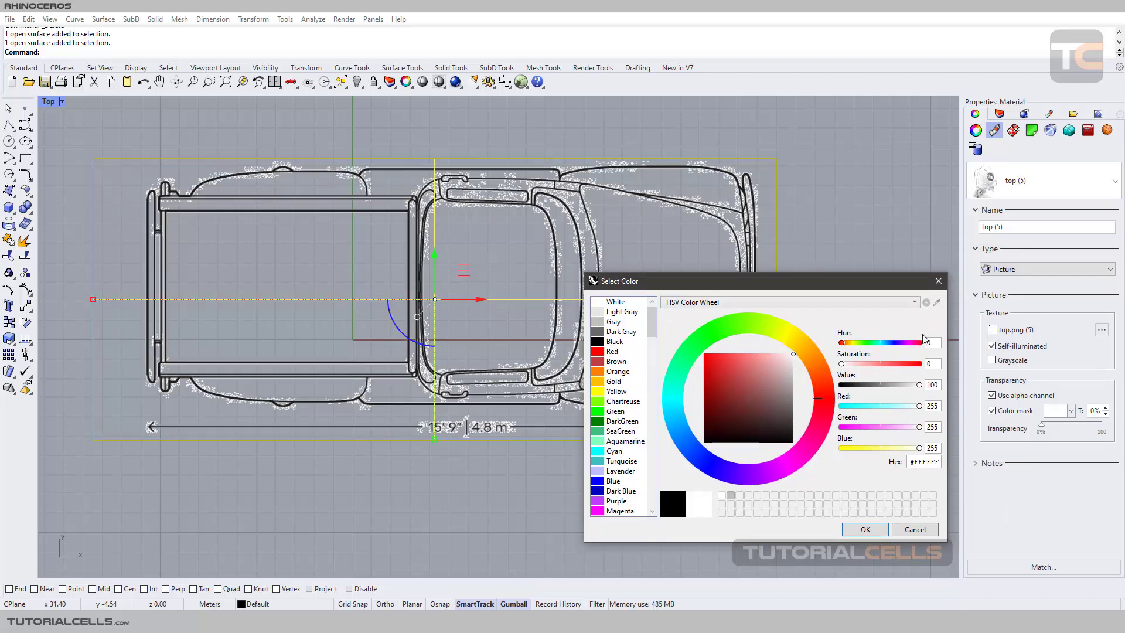
pyautogui.click(938, 304)
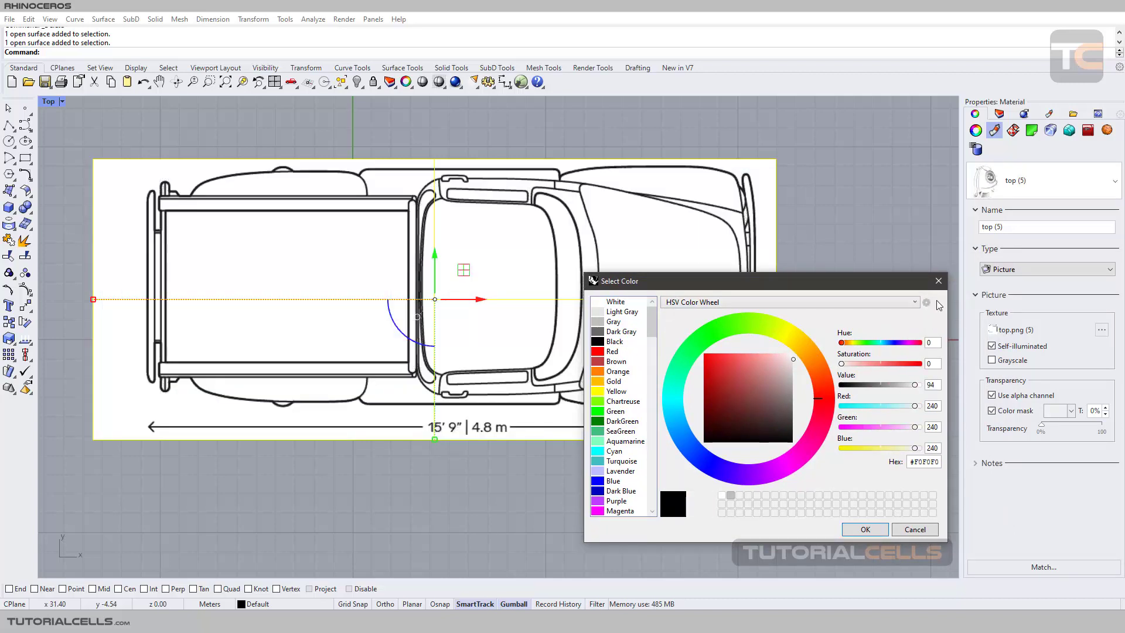
pyautogui.click(800, 356)
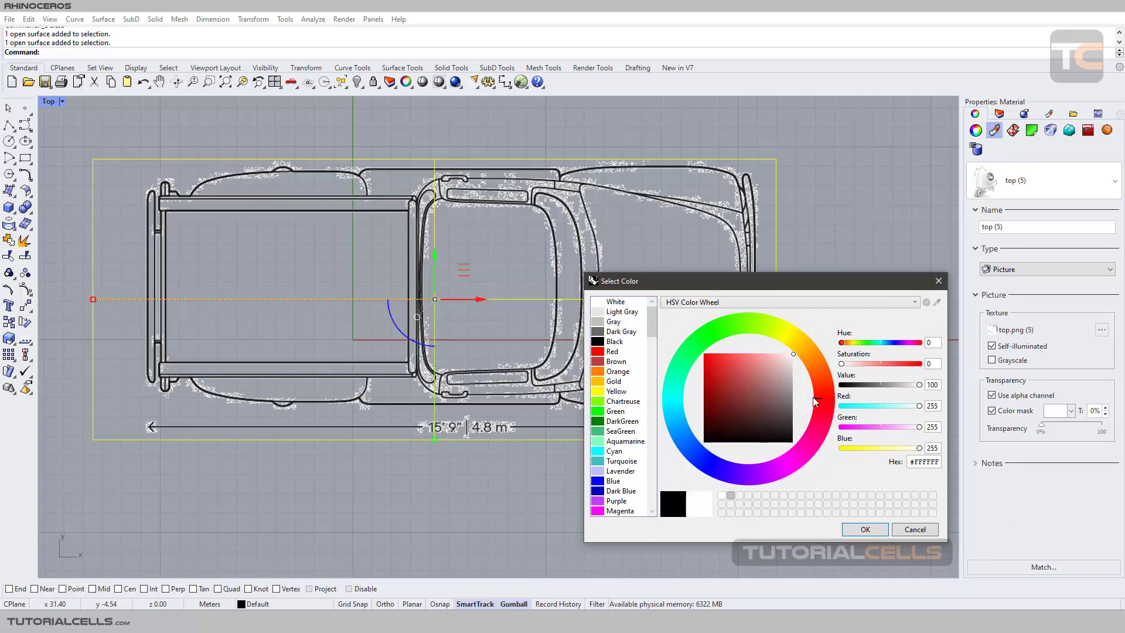
pyautogui.click(865, 530)
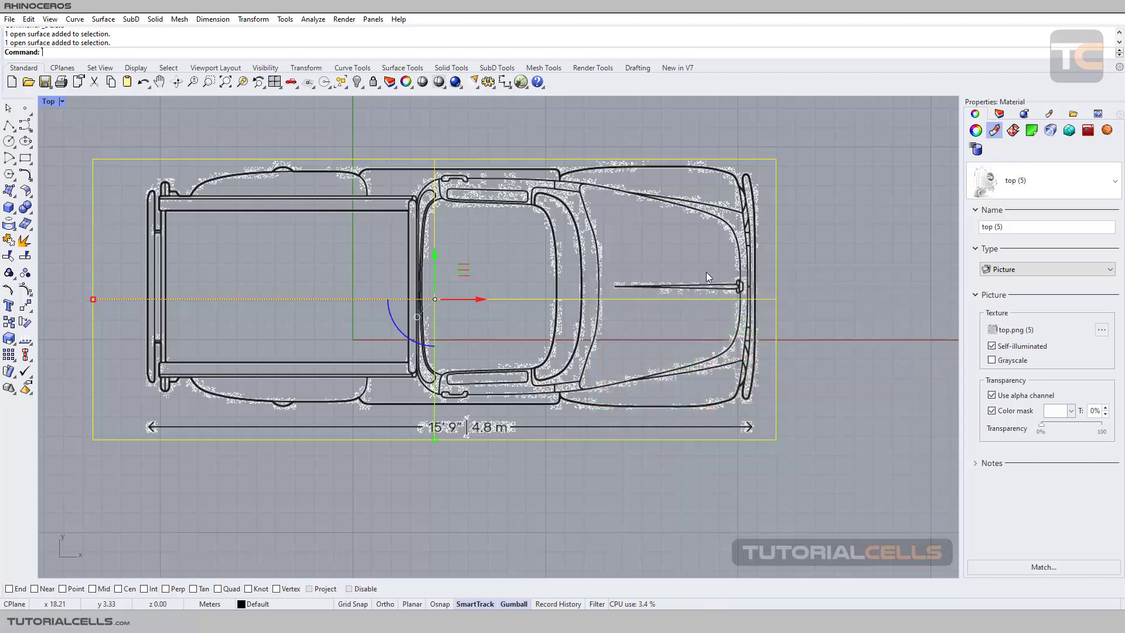
# Set the colour mask tolerance to 1% to clean up the white specks around the blueprint lines
pyautogui.scroll(3, 739, 287)
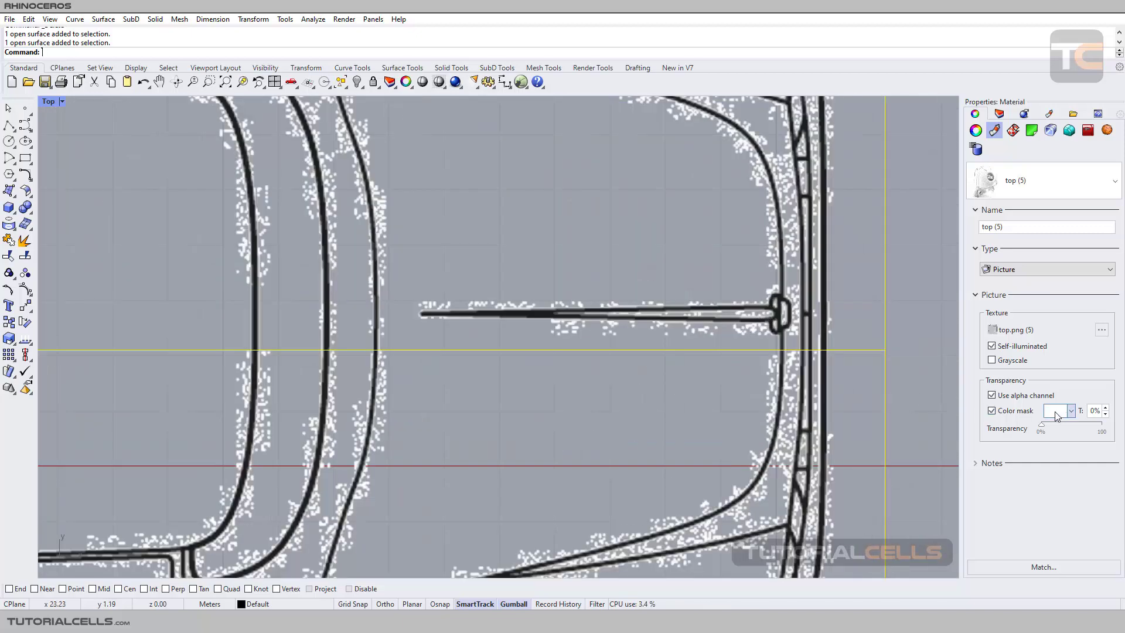
pyautogui.click(1106, 409)
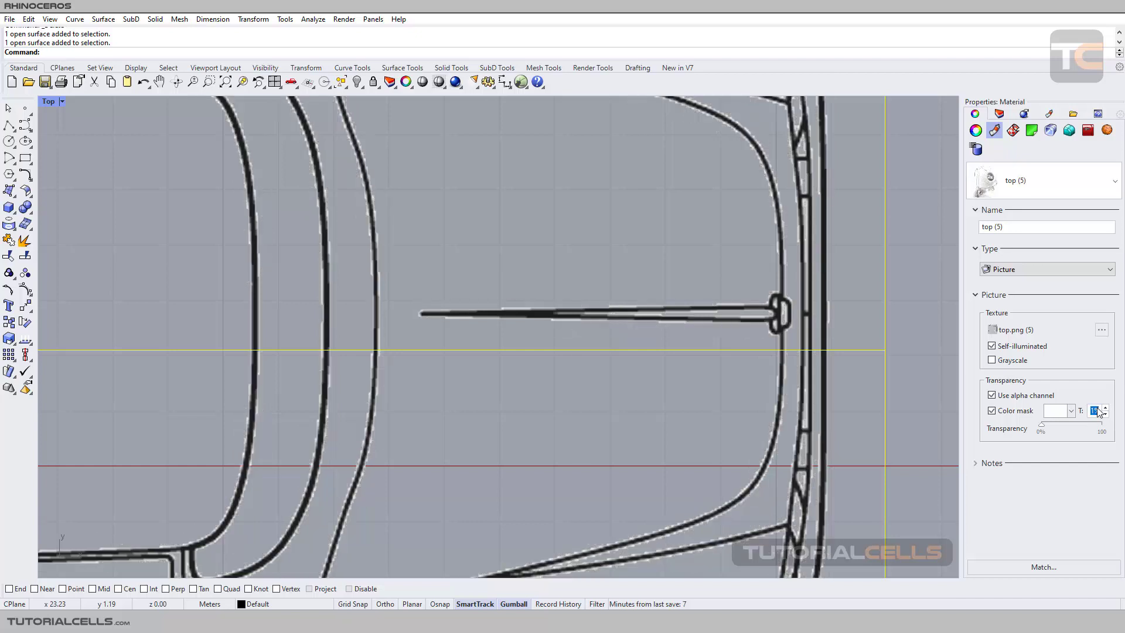
pyautogui.scroll(-5, 647, 336)
pyautogui.moveTo(469, 307)
pyautogui.mouseDown()
pyautogui.moveTo(396, 277)
pyautogui.moveTo(472, 306)
pyautogui.mouseUp()
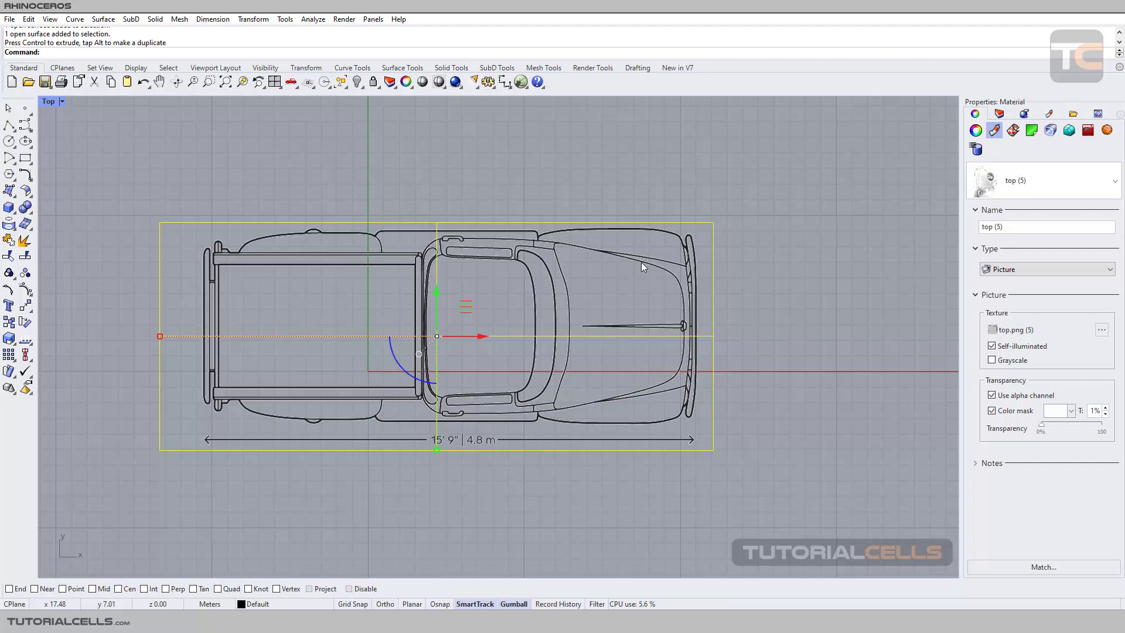
# Turn off the picture's colour mask, set its transparency to 84%, and deselect the picture
pyautogui.click(992, 410)
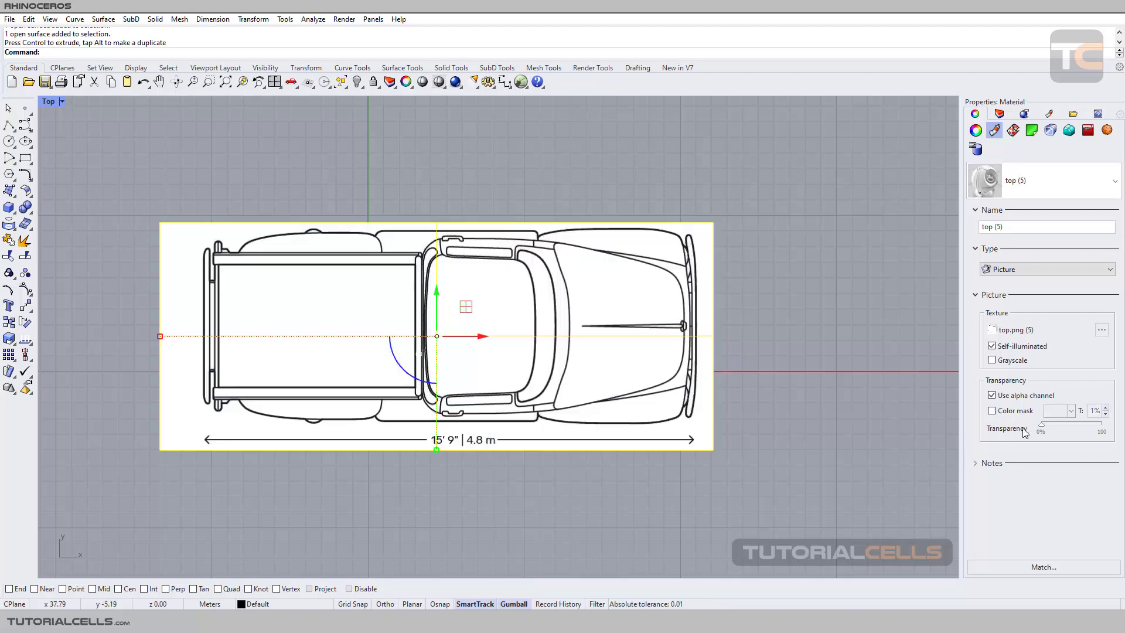
pyautogui.moveTo(1079, 432); pyautogui.dragTo(1092, 432)
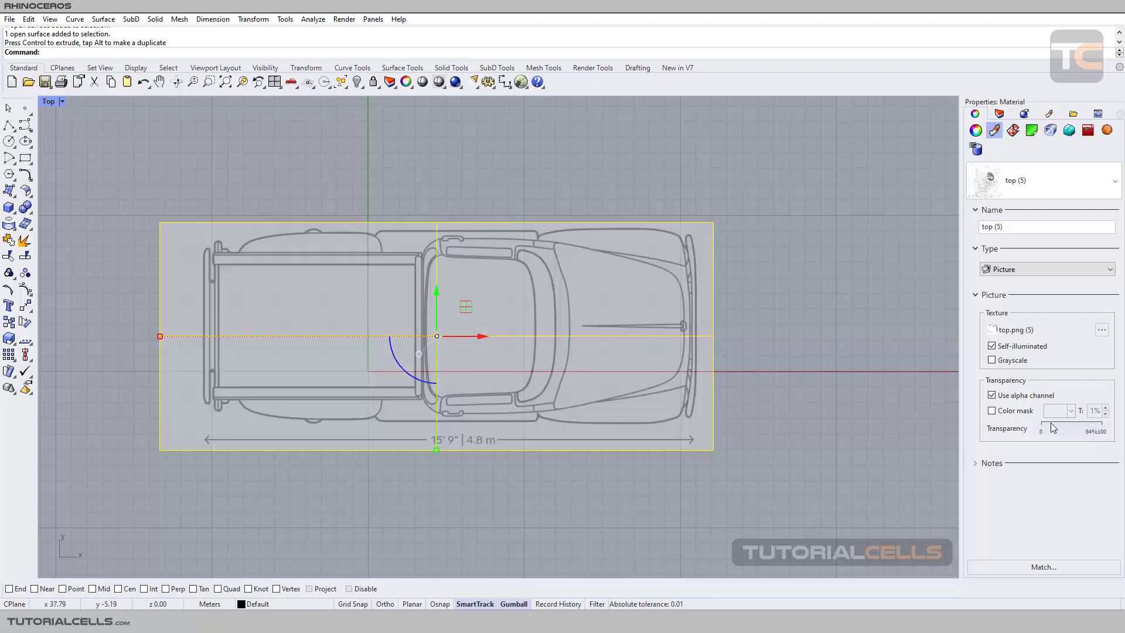
pyautogui.click(436, 187)
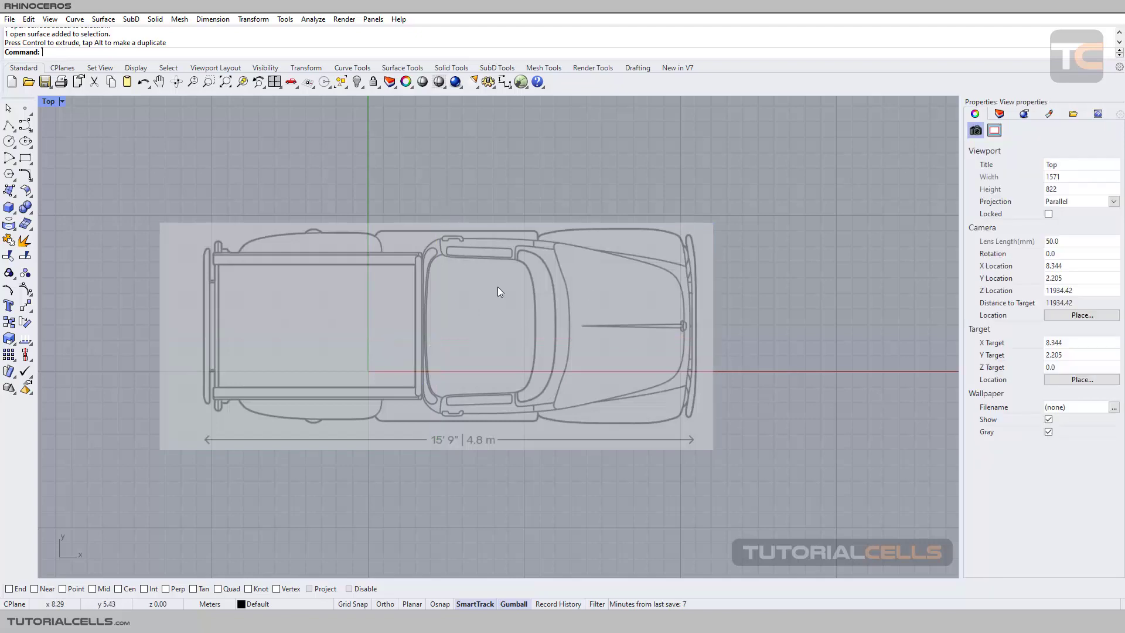
# Move the top truck picture upward so its lower edge sits just above the X axis, and deselect it
pyautogui.click(522, 295)
pyautogui.scroll(-2, 522, 298)
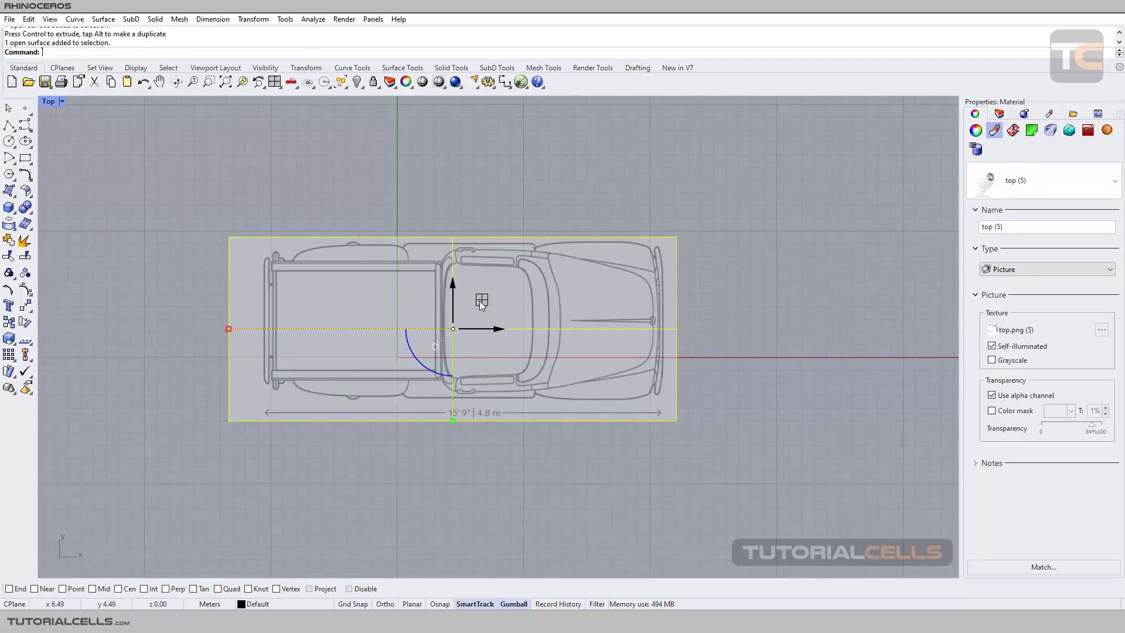
pyautogui.moveTo(480, 303); pyautogui.dragTo(487, 227)
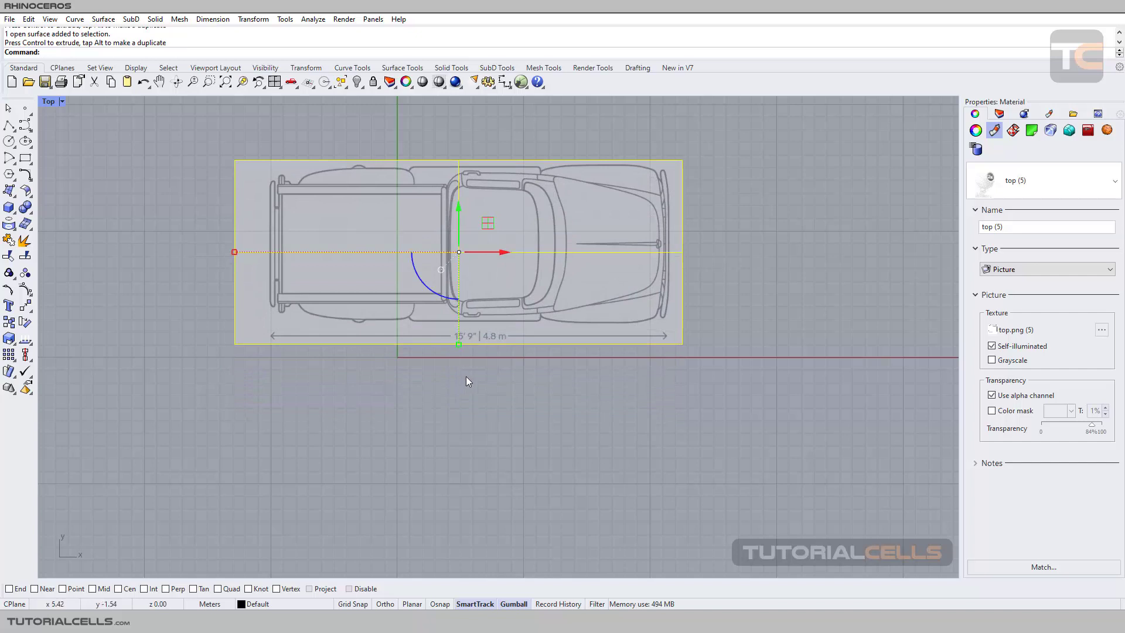
pyautogui.scroll(2, 466, 378)
pyautogui.click(185, 355)
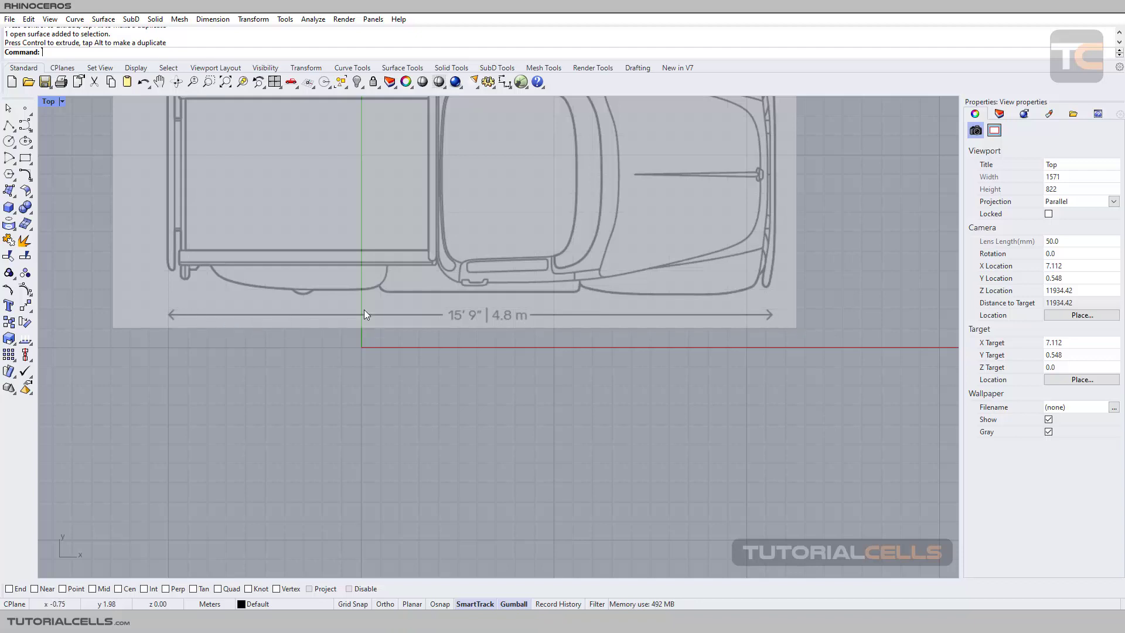
# Draw a slightly sloping test line below the truck picture and begin a second one to view the cursor's distance tooltip
pyautogui.scroll(-3, 372, 319)
pyautogui.scroll(1, 398, 333)
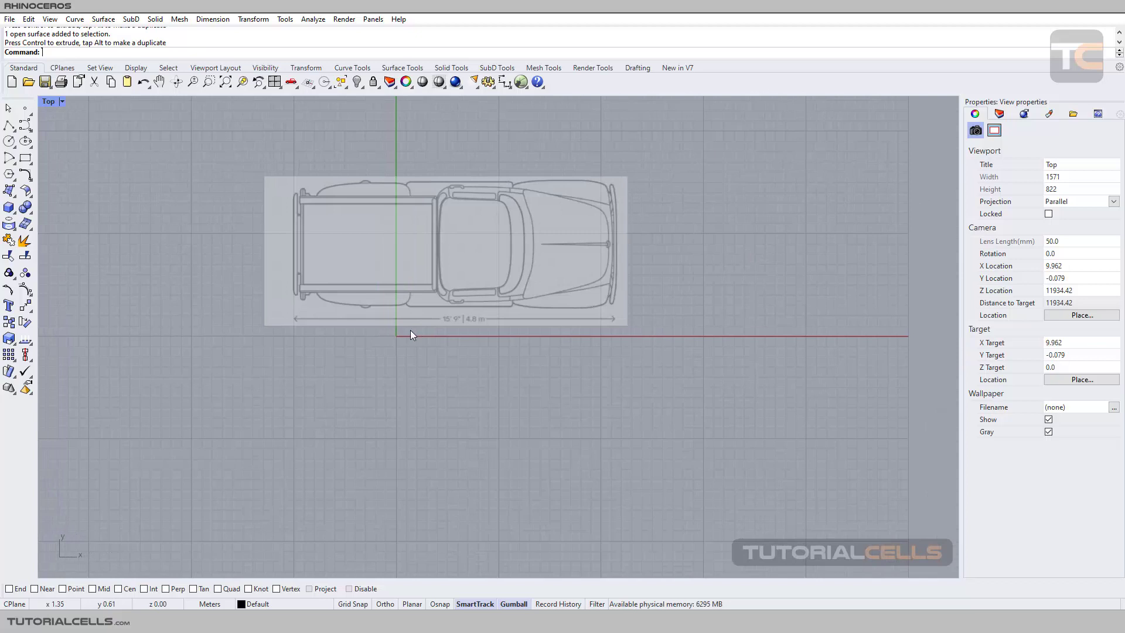
pyautogui.click(13, 131)
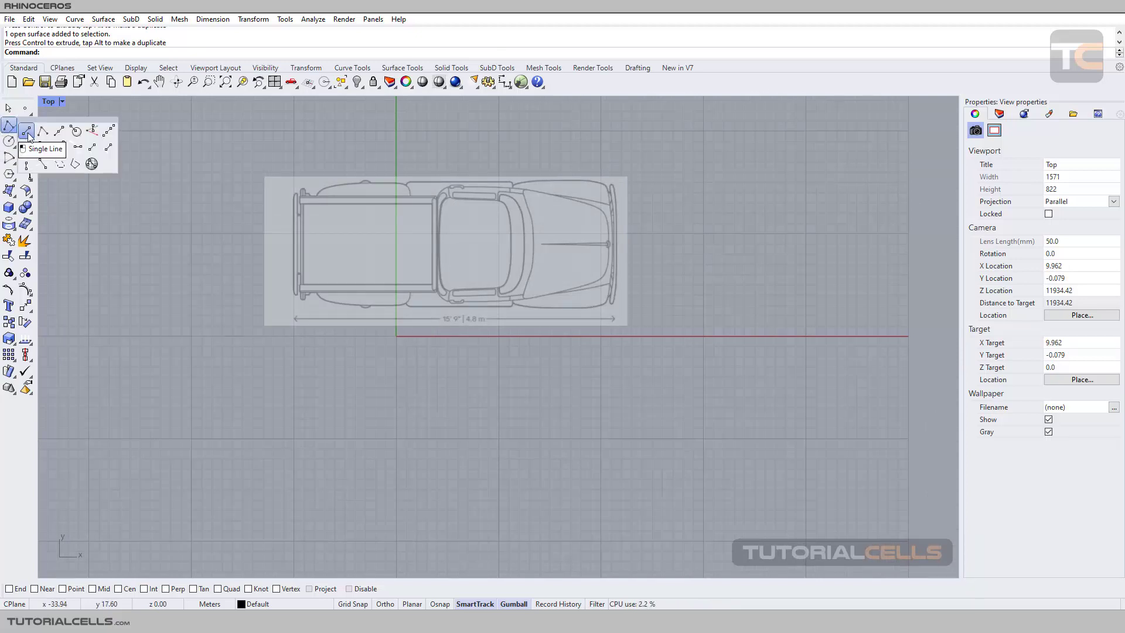
pyautogui.click(27, 132)
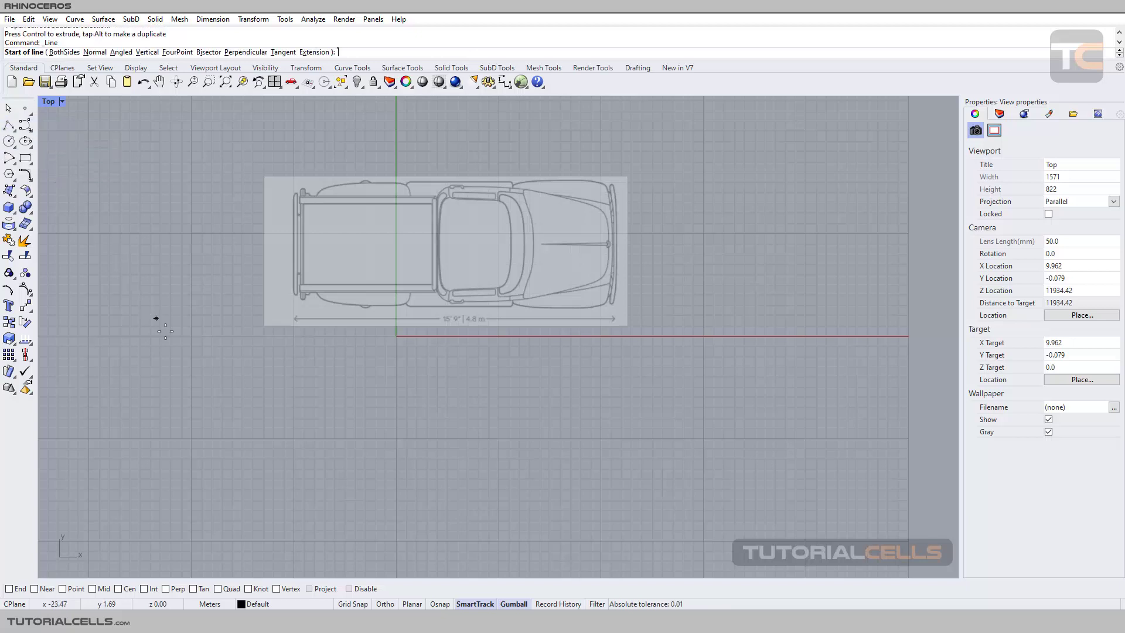
pyautogui.click(215, 373)
pyautogui.click(423, 361)
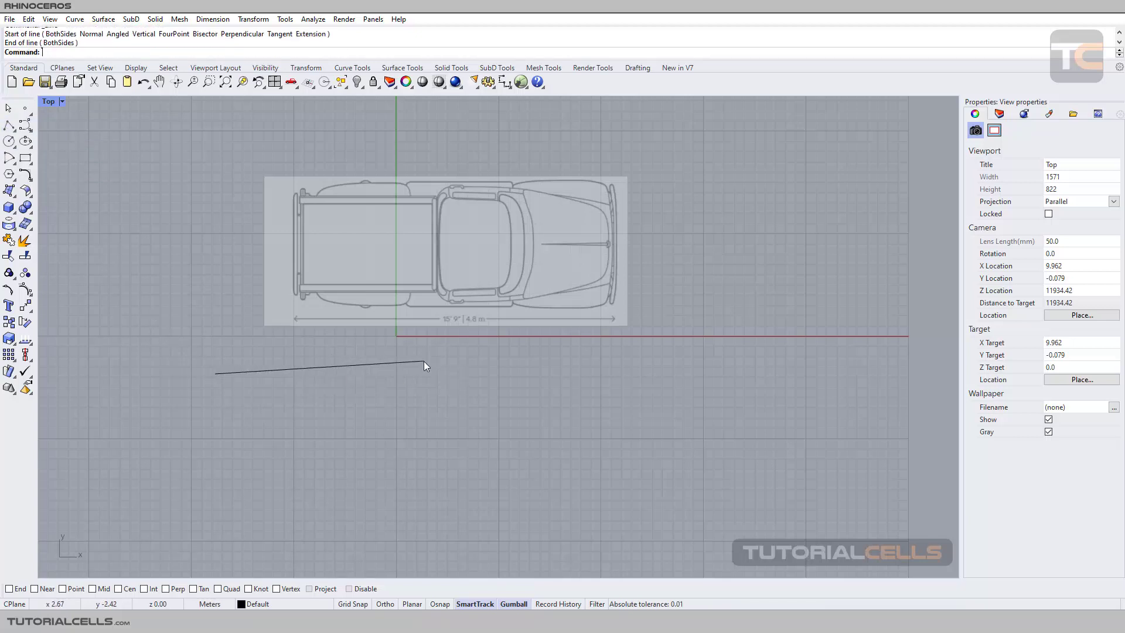
pyautogui.press('Return')
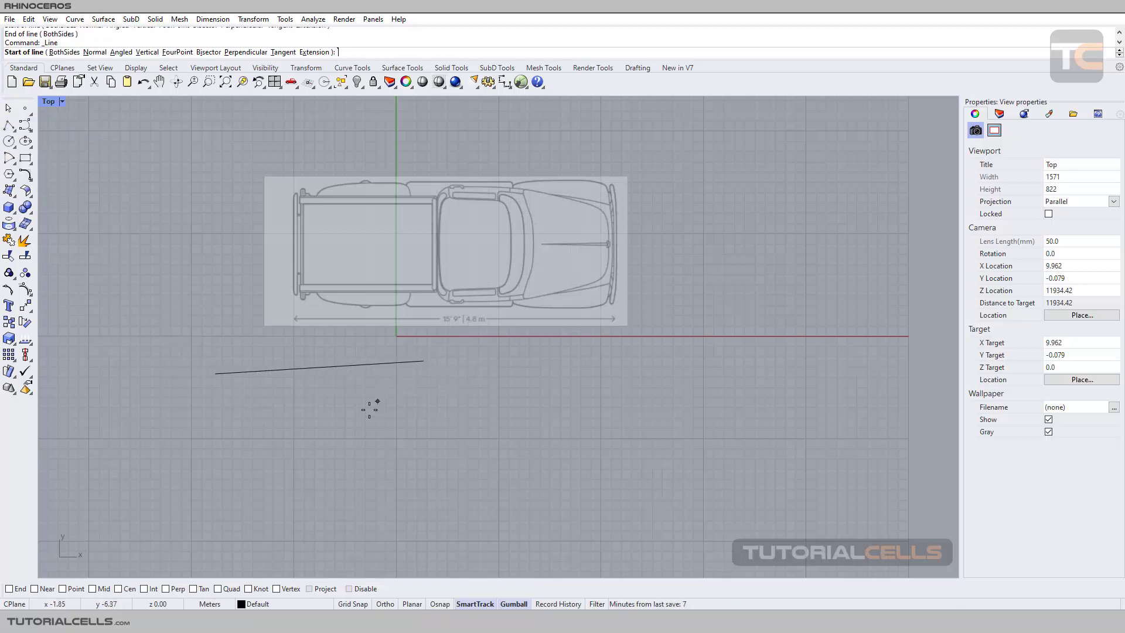
pyautogui.click(362, 419)
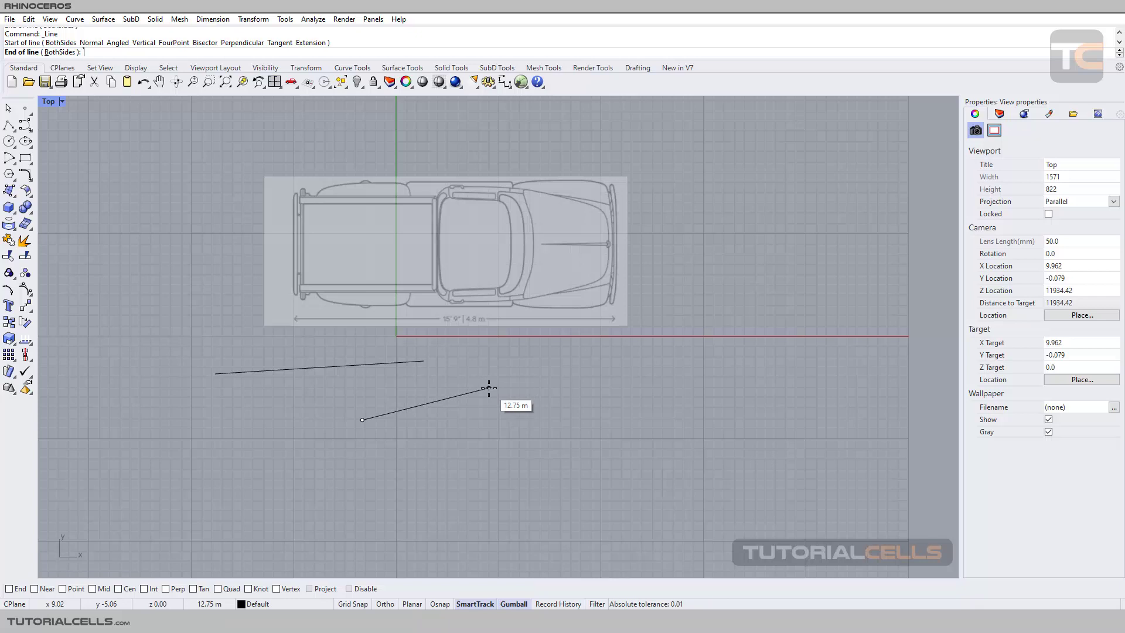
pyautogui.press('Escape')
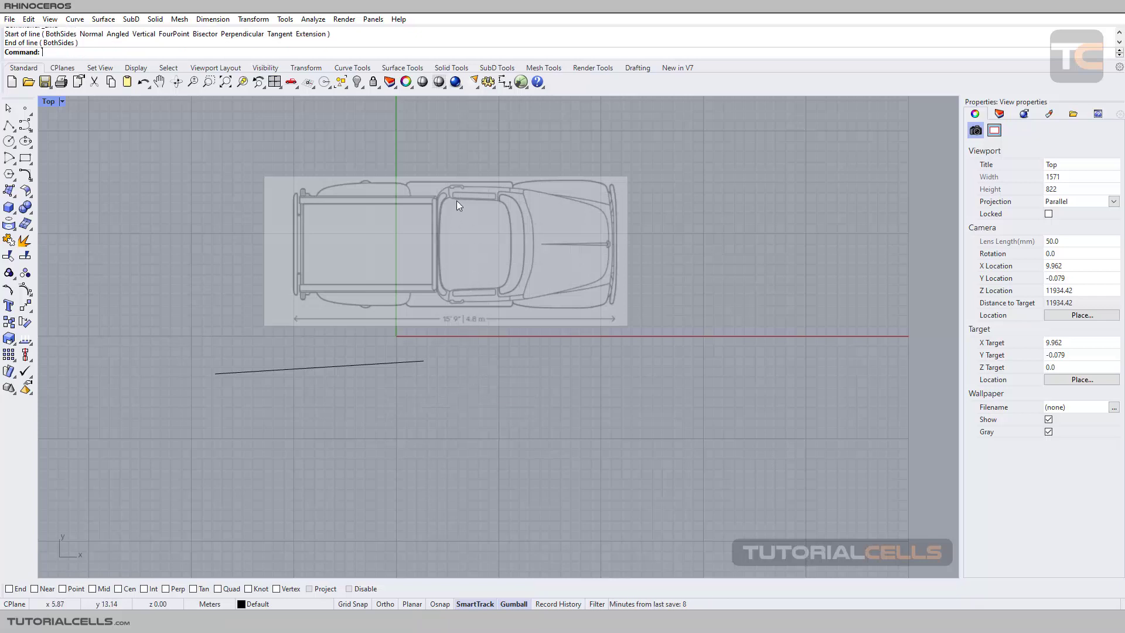
# Review the Cursor ToolTips settings under Modeling Aids in the Rhino options and accept them with Osnap and Distance enabled
pyautogui.click(488, 83)
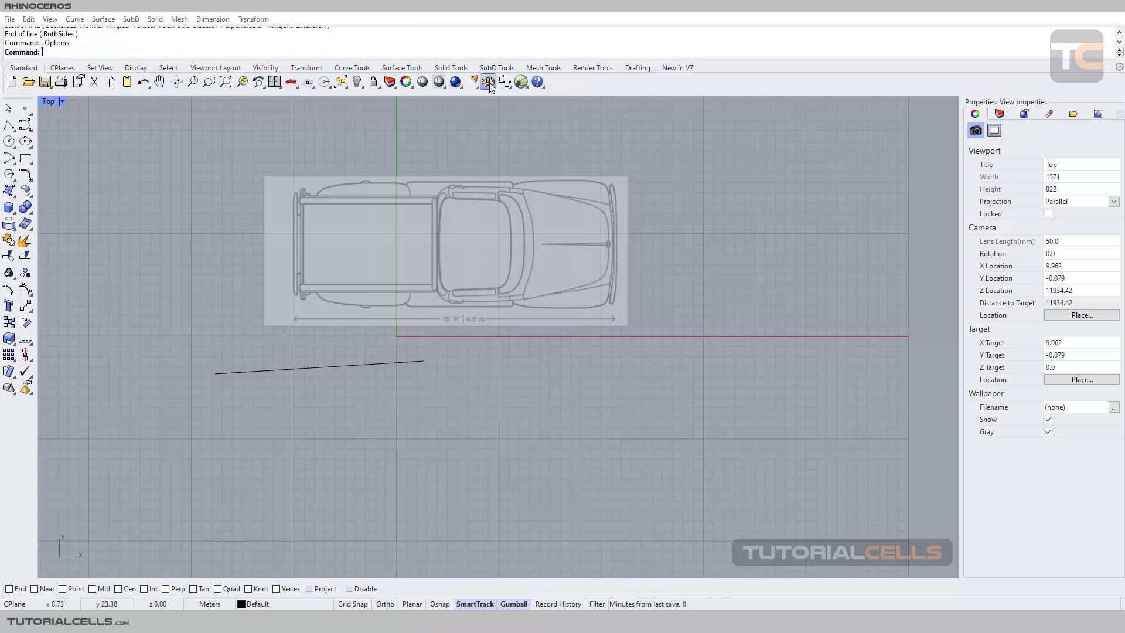
pyautogui.moveTo(417, 123); pyautogui.dragTo(428, 113)
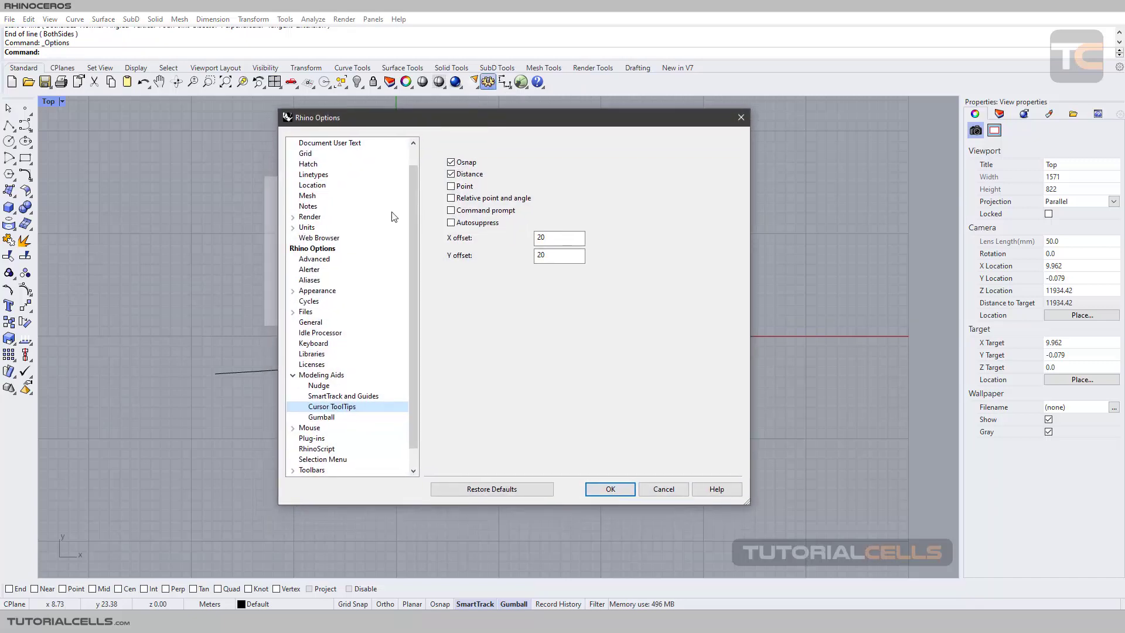
pyautogui.click(306, 376)
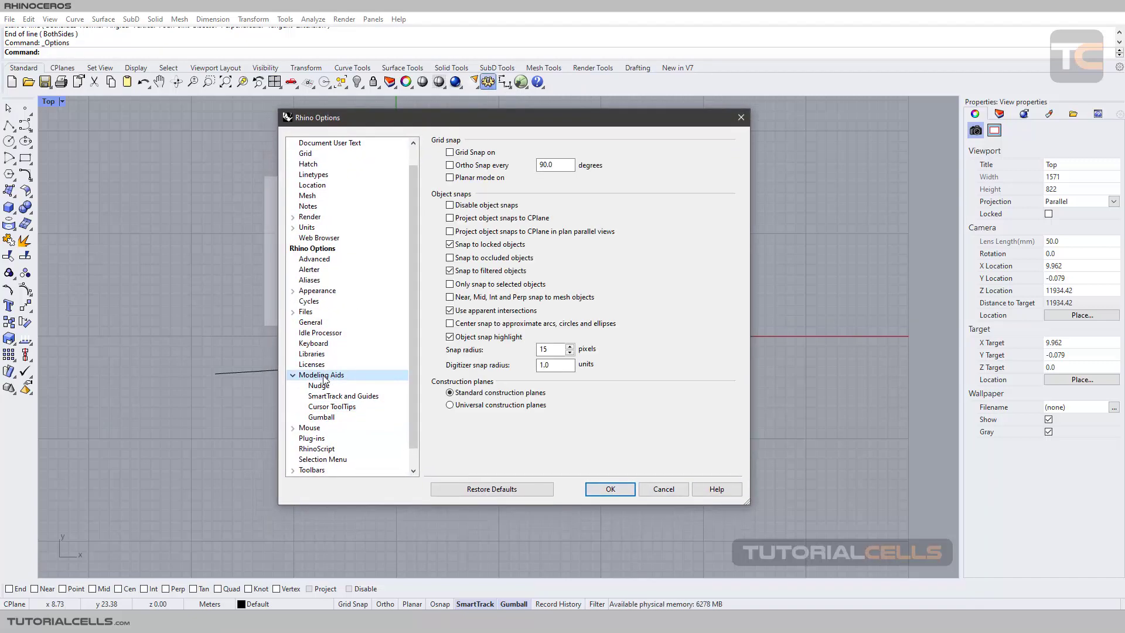
pyautogui.click(324, 409)
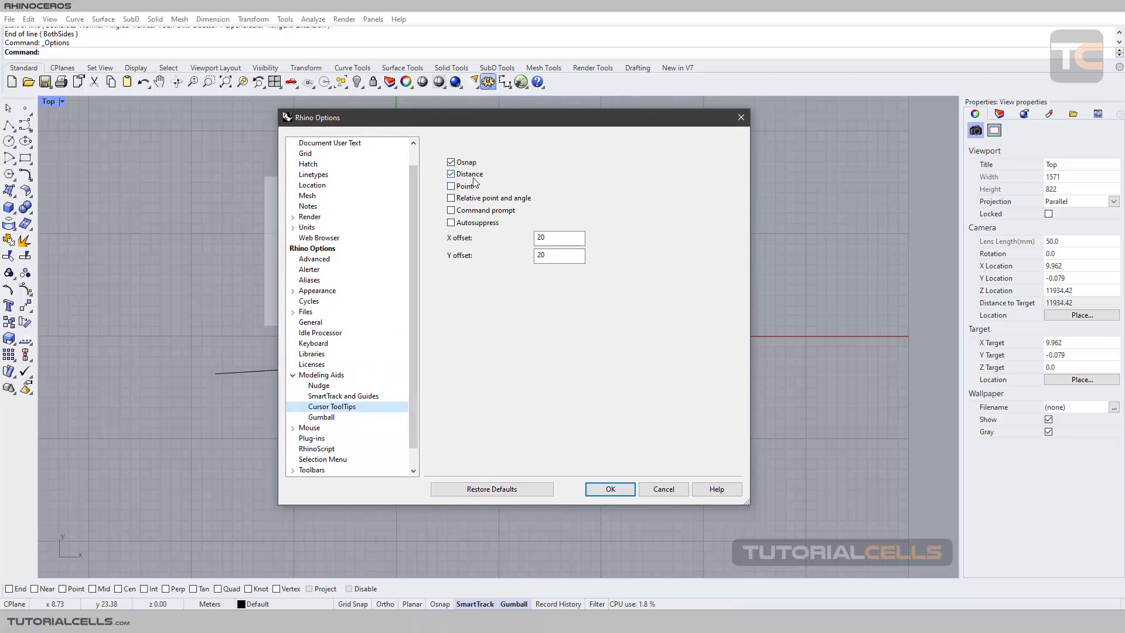
pyautogui.click(604, 491)
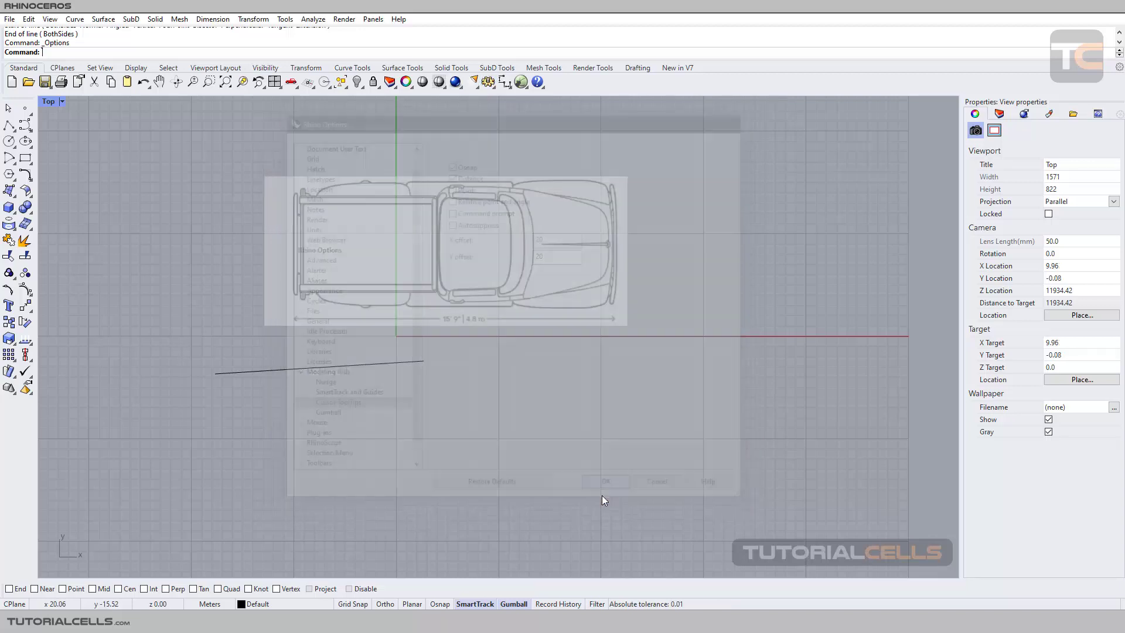
# Delete the sloping test line below the truck picture
pyautogui.click(420, 364)
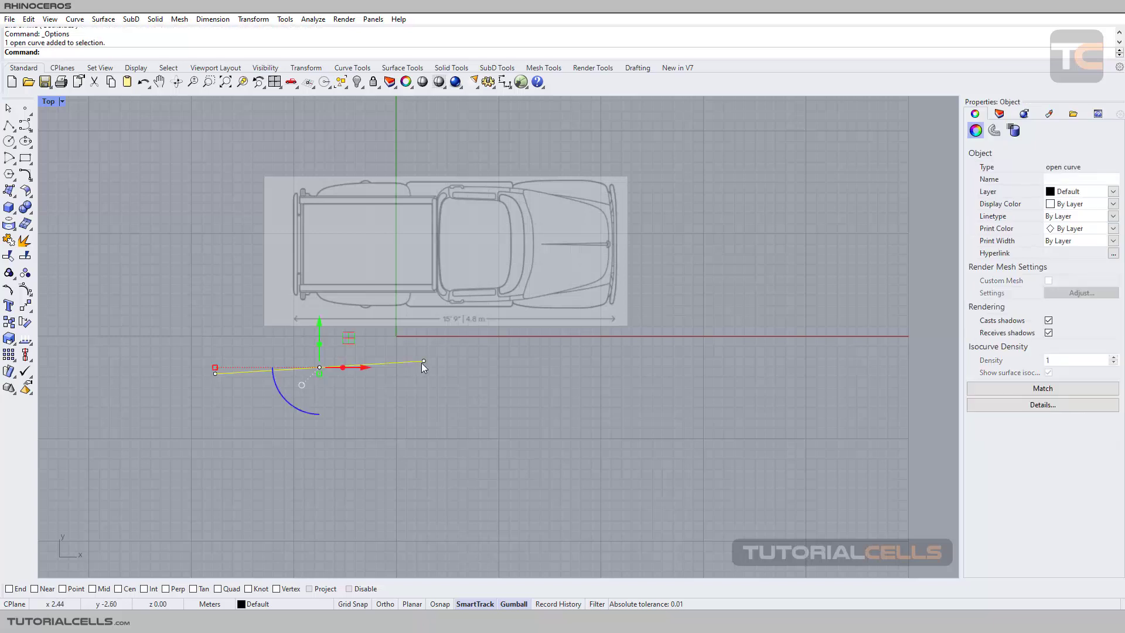
pyautogui.press('Delete')
pyautogui.scroll(1, 458, 283)
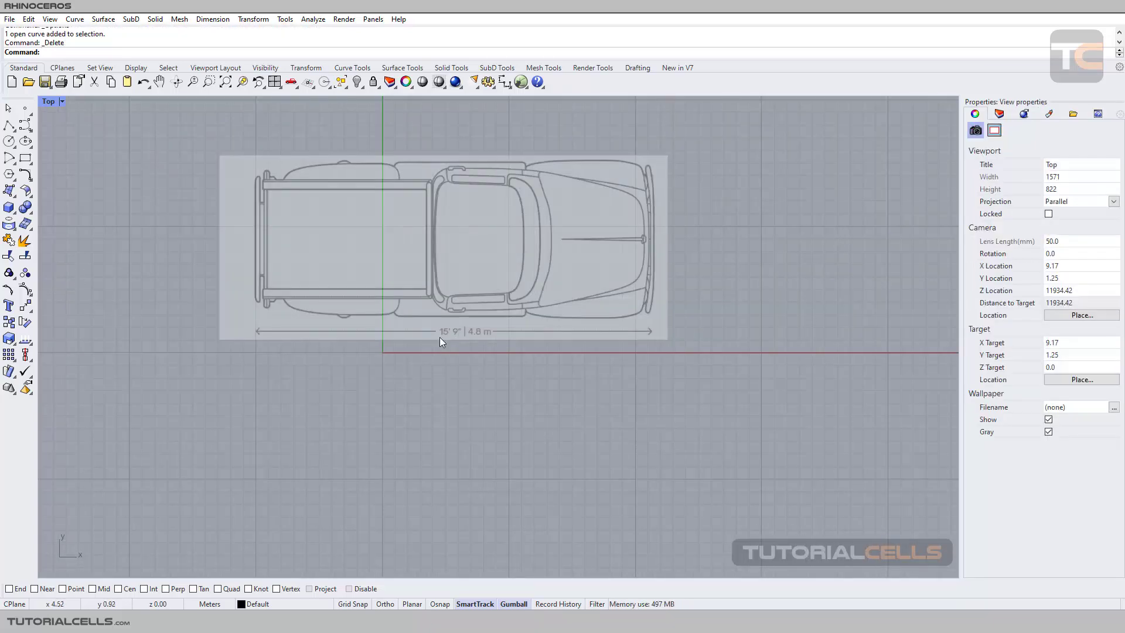
pyautogui.scroll(2, 439, 331)
pyautogui.click(421, 324)
pyautogui.scroll(-2, 421, 320)
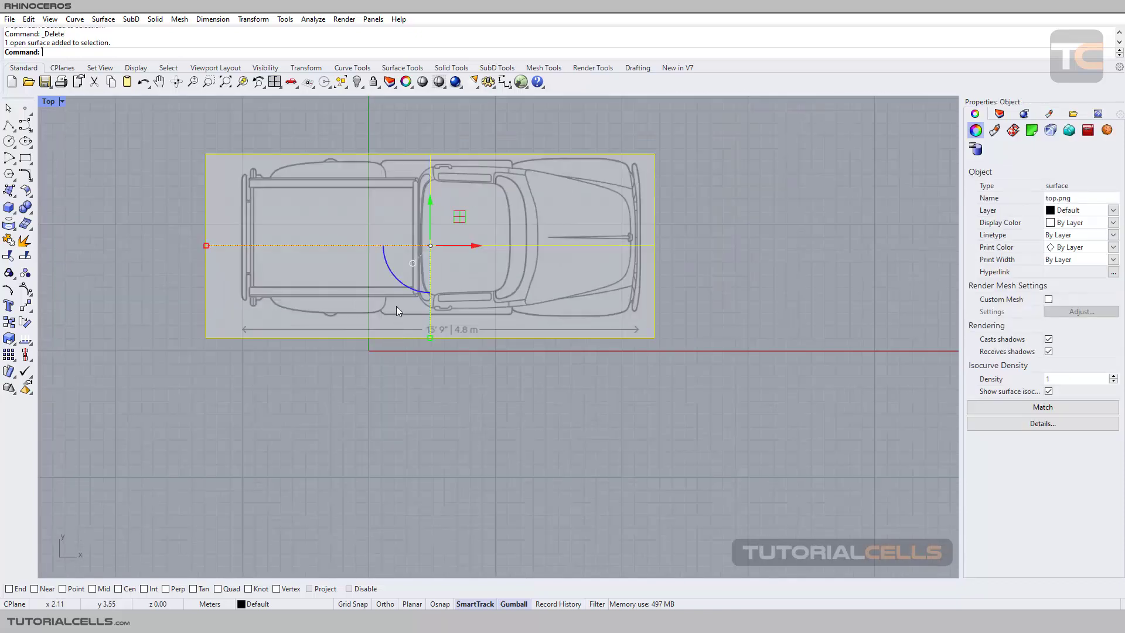
pyautogui.moveTo(396, 306); pyautogui.dragTo(422, 309, button='right')
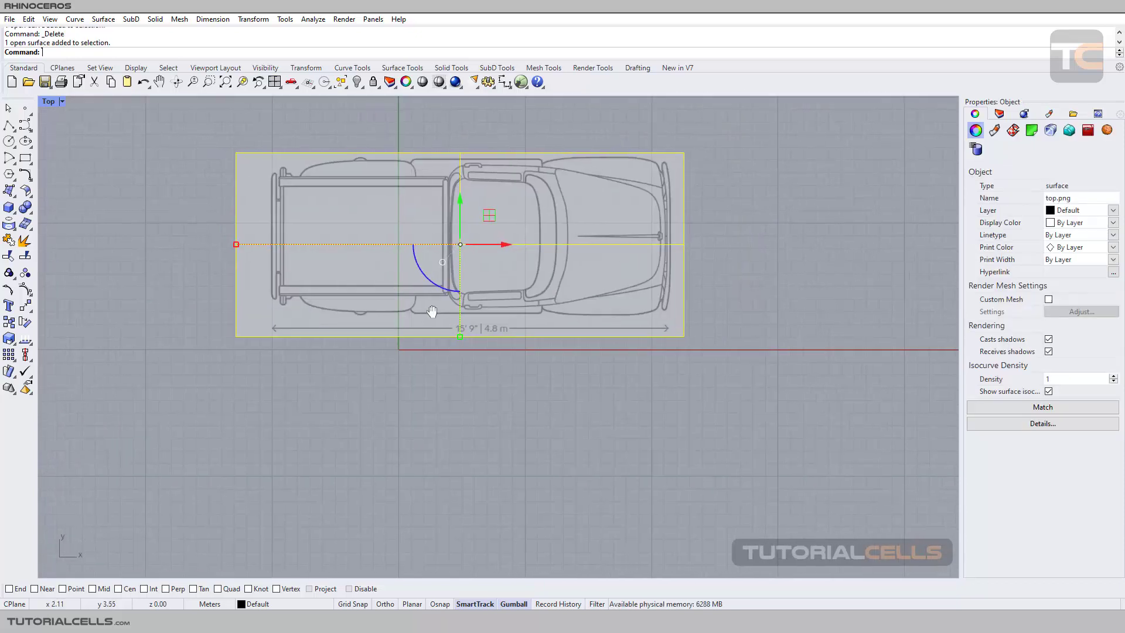
pyautogui.click(13, 341)
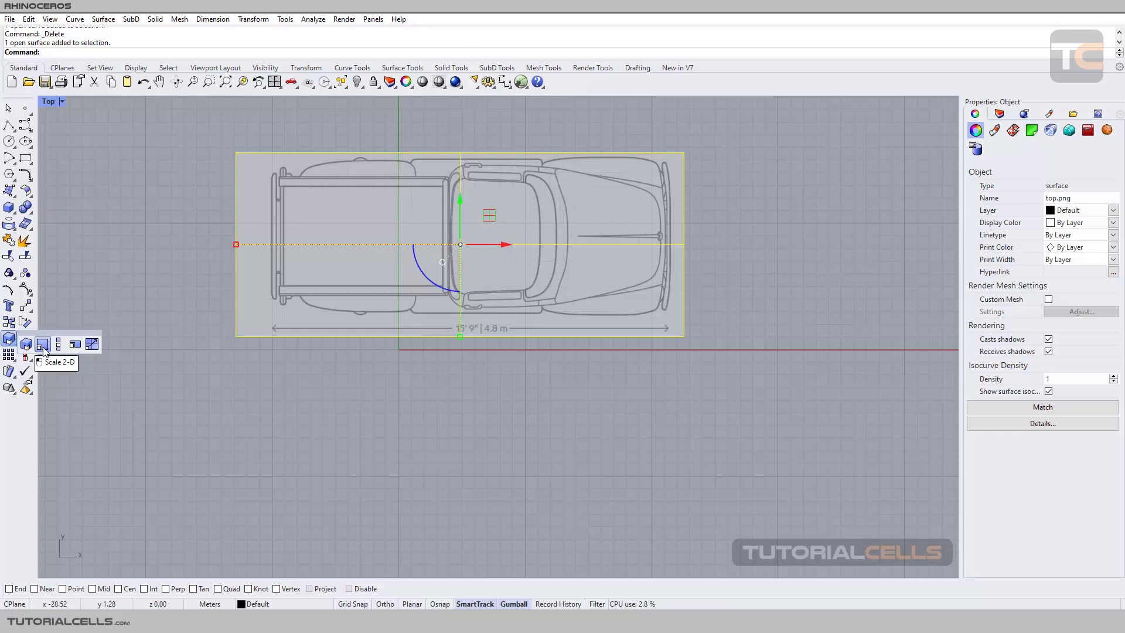
pyautogui.click(43, 345)
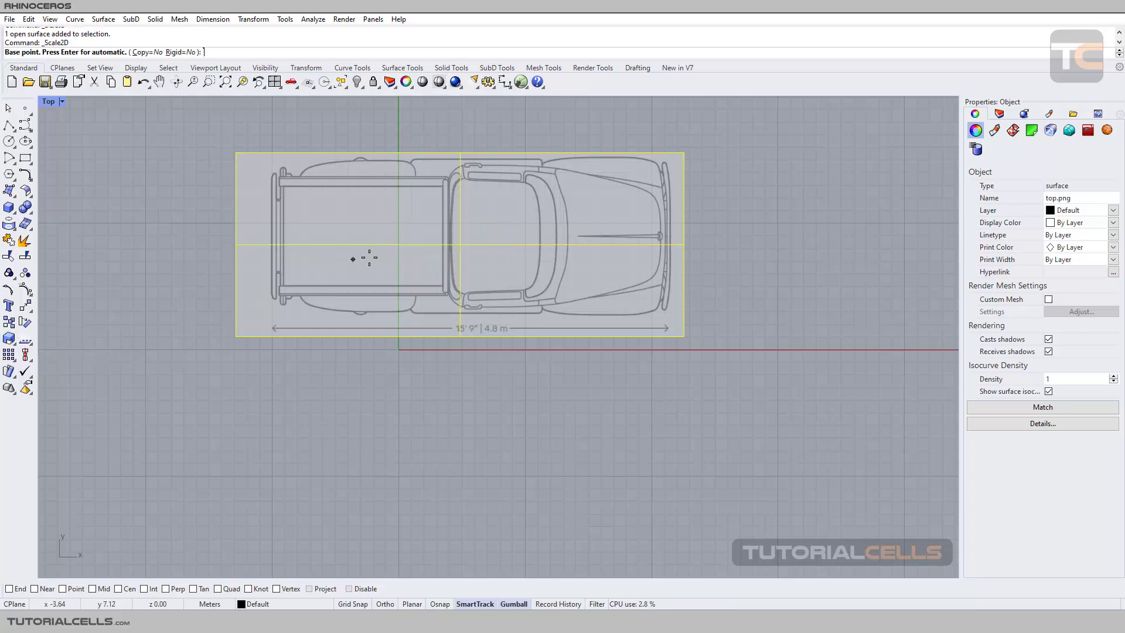
pyautogui.press('Escape')
pyautogui.click(168, 294)
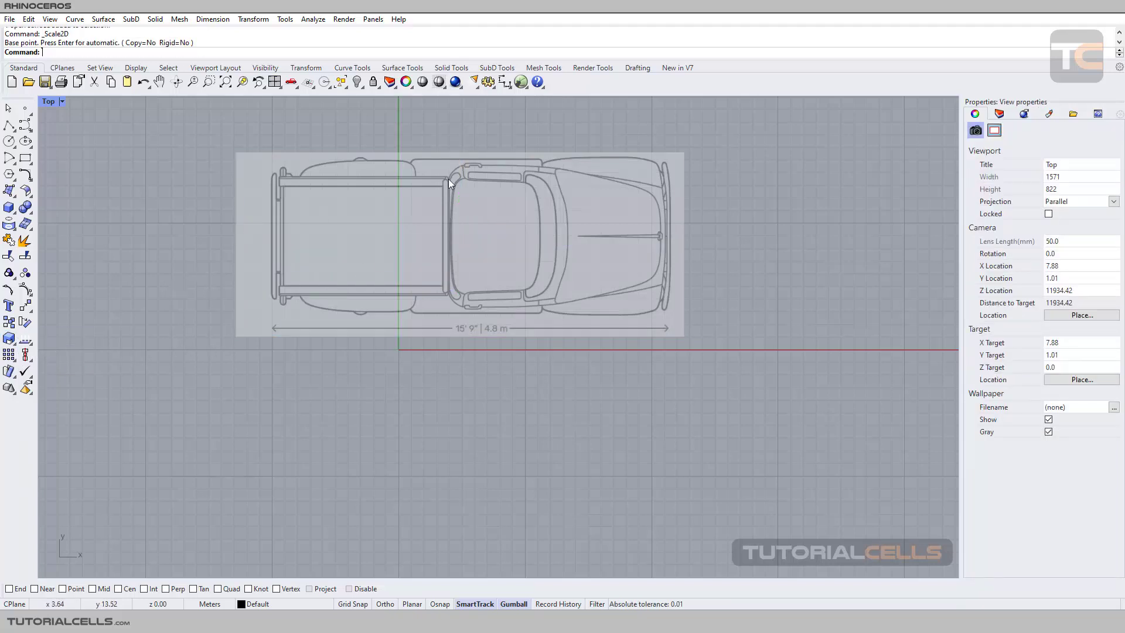
# Try a Scale 2-D of the truck picture from a base point on the truck bed, with a horizontally aligned reference point over the cab
pyautogui.moveTo(362, 225); pyautogui.dragTo(389, 225, button='right')
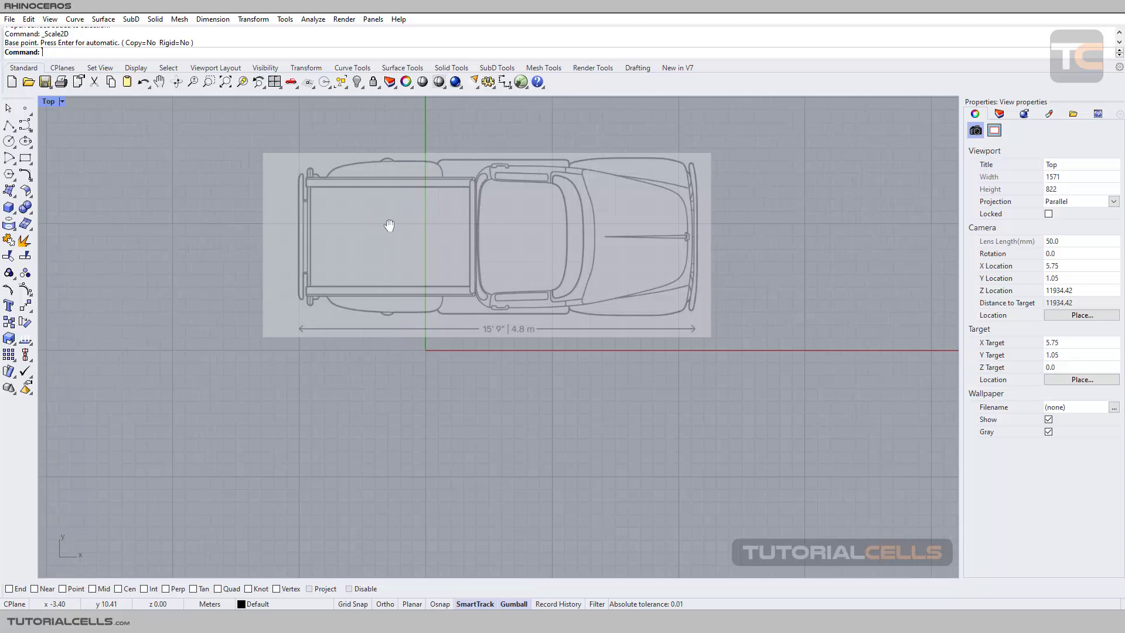
pyautogui.click(9, 339)
pyautogui.click(27, 346)
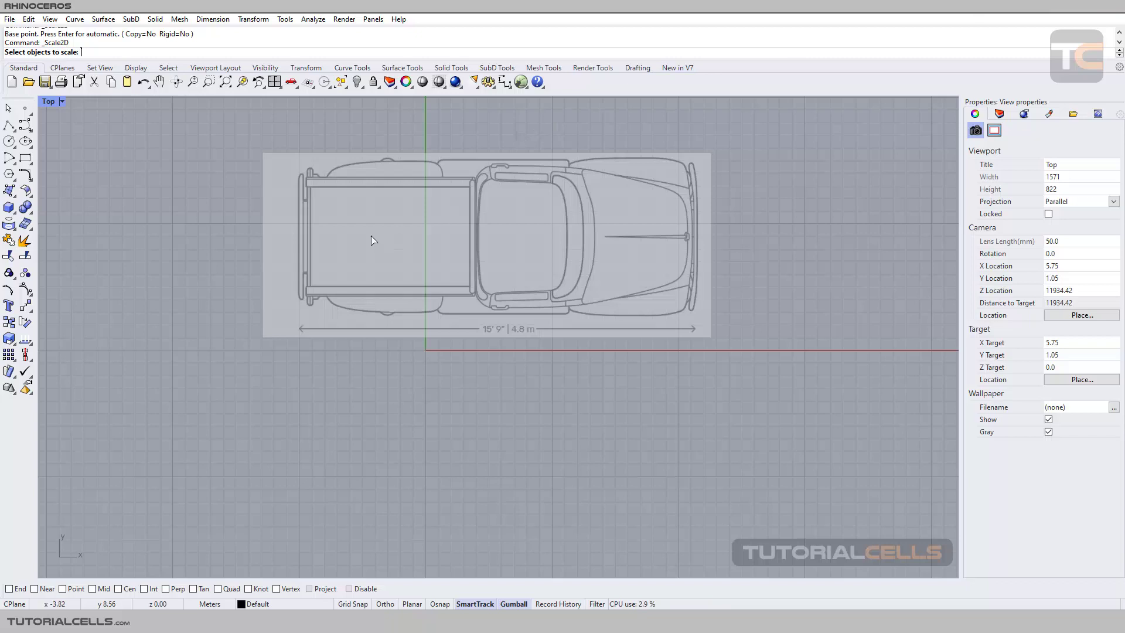
pyautogui.click(401, 228)
pyautogui.click(401, 228)
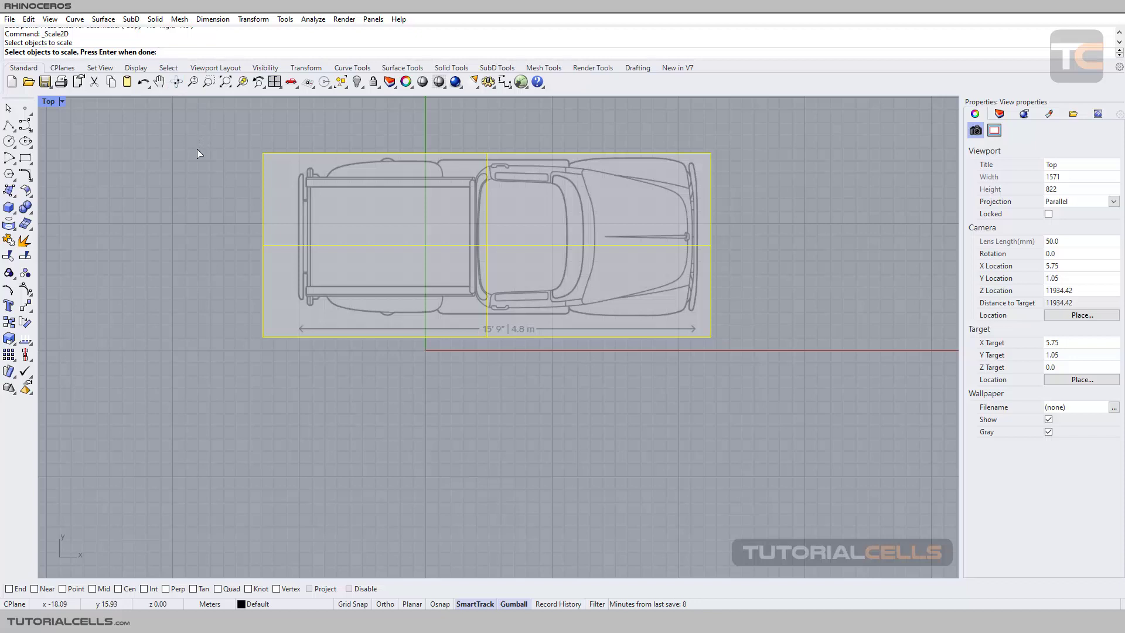
pyautogui.press('Return')
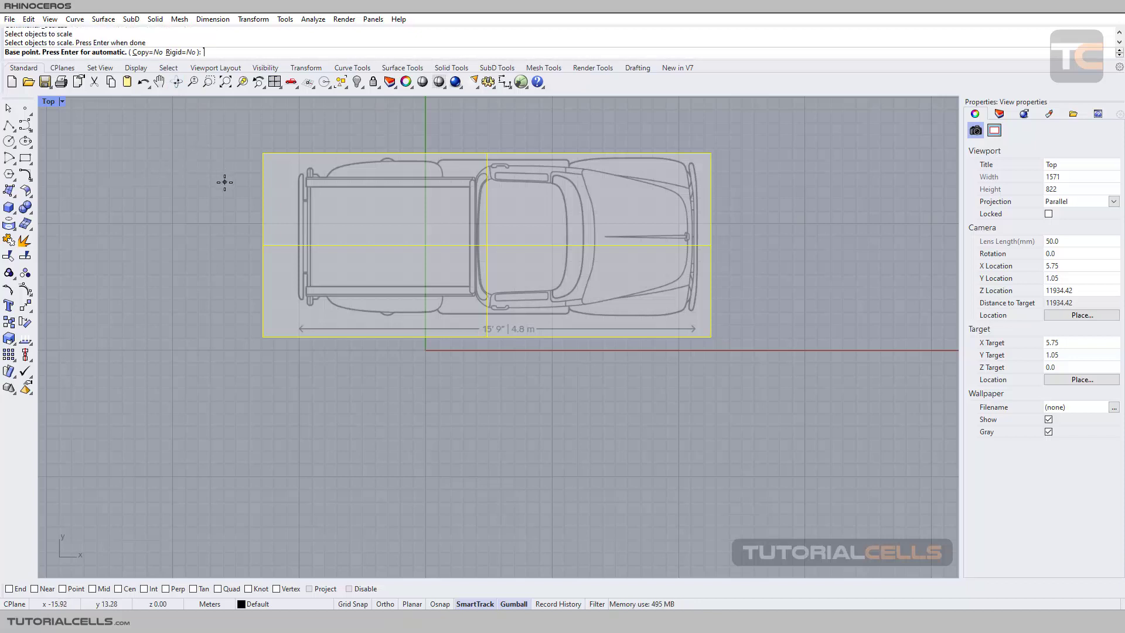
pyautogui.click(353, 221)
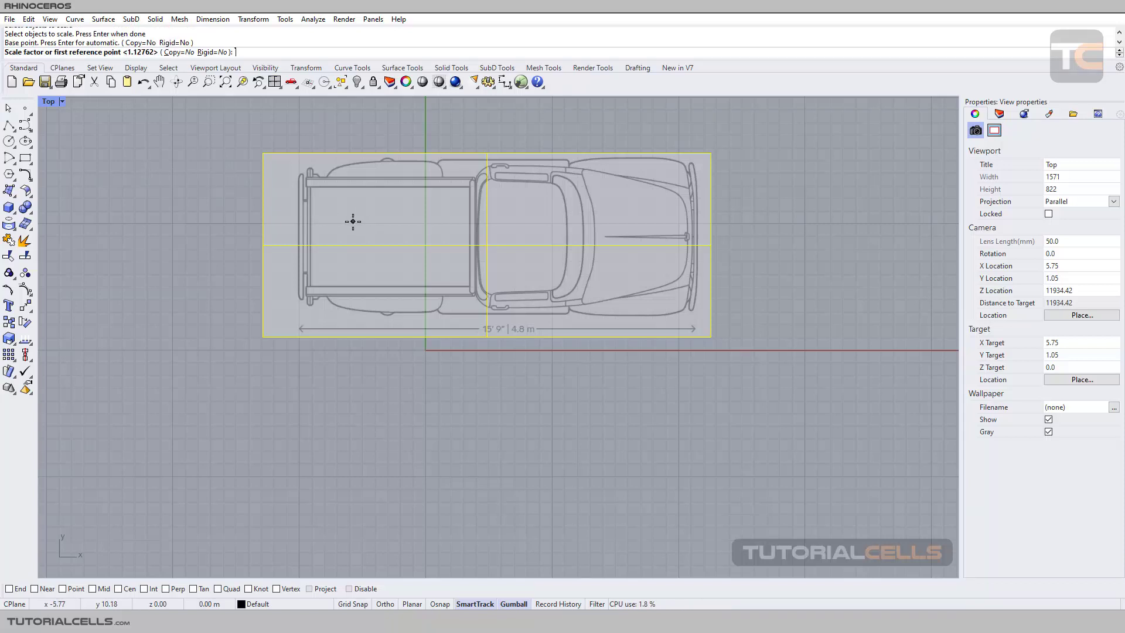
pyautogui.press('F8')
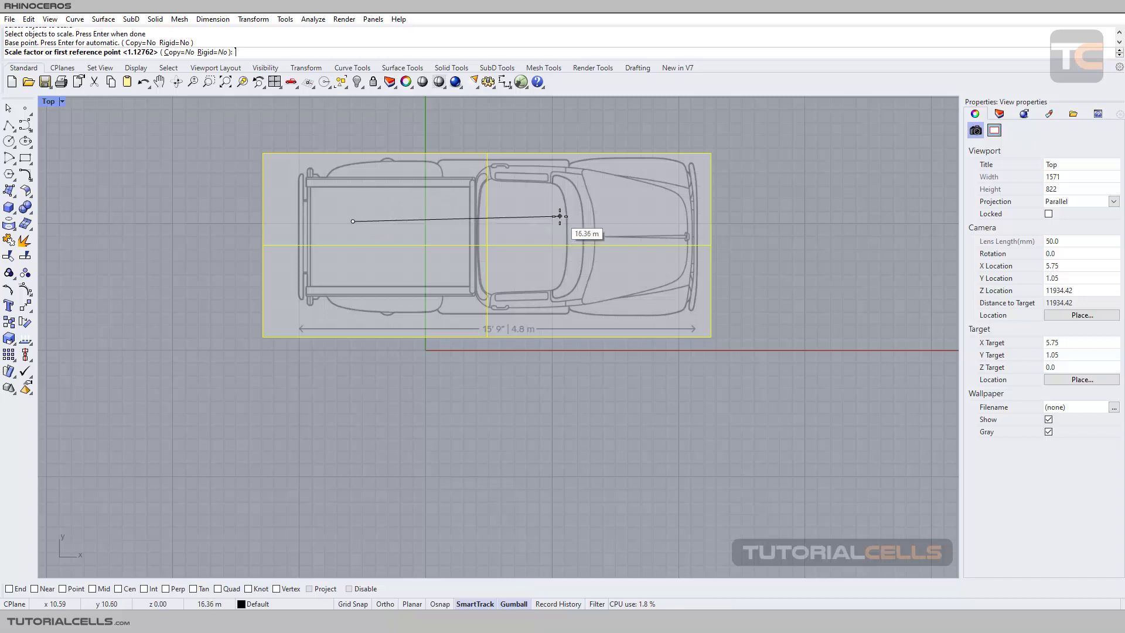
pyautogui.click(563, 221)
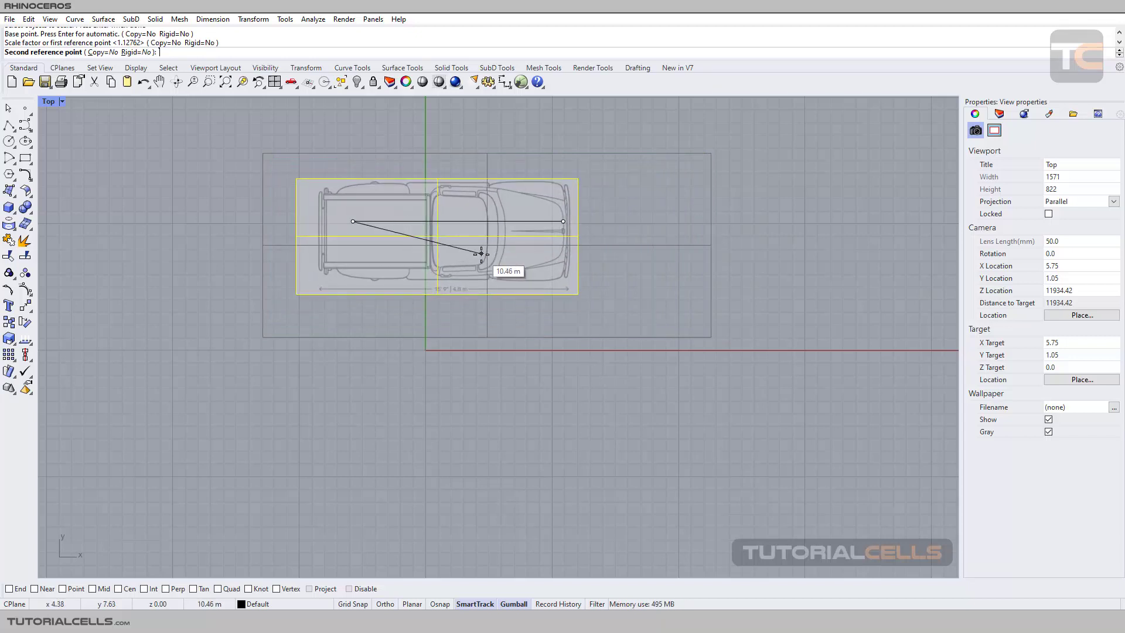
pyautogui.press('Escape')
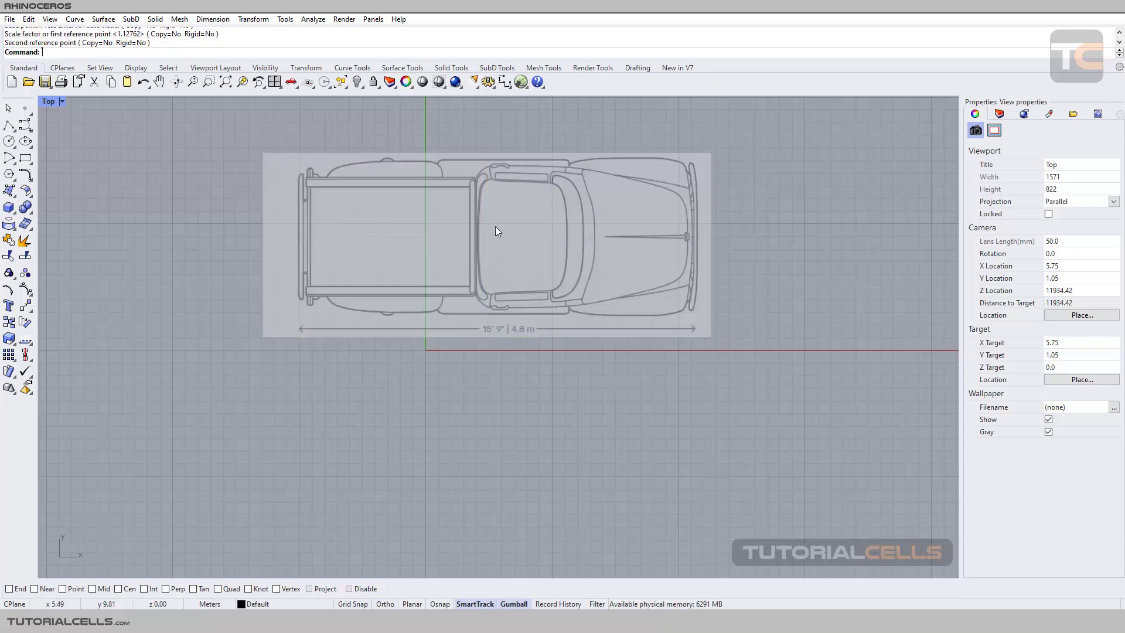
pyautogui.click(455, 247)
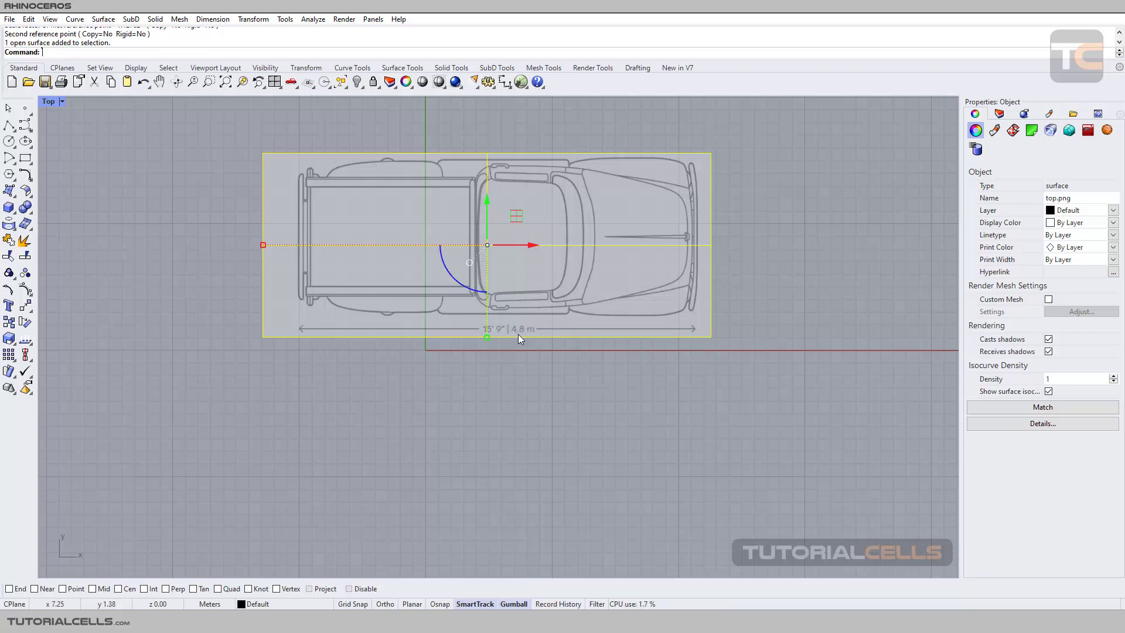
pyautogui.click(445, 364)
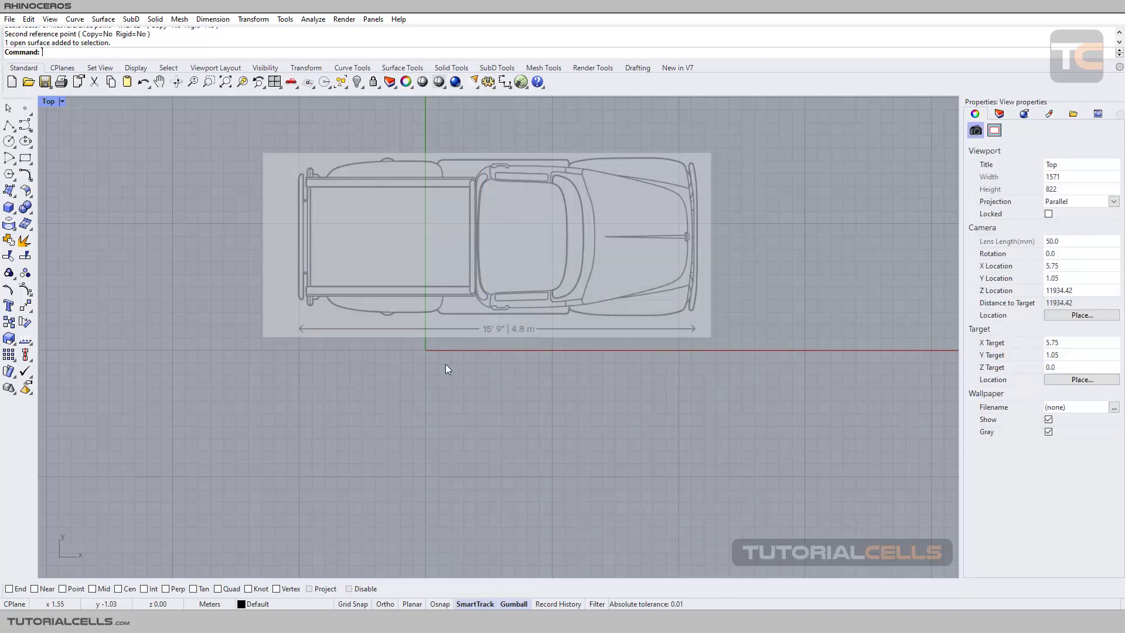
# Start a line at the left arrow tip of the 15' 9" | 4.8 m dimension below the truck
pyautogui.scroll(4, 446, 364)
pyautogui.moveTo(432, 357); pyautogui.dragTo(445, 355, button='right')
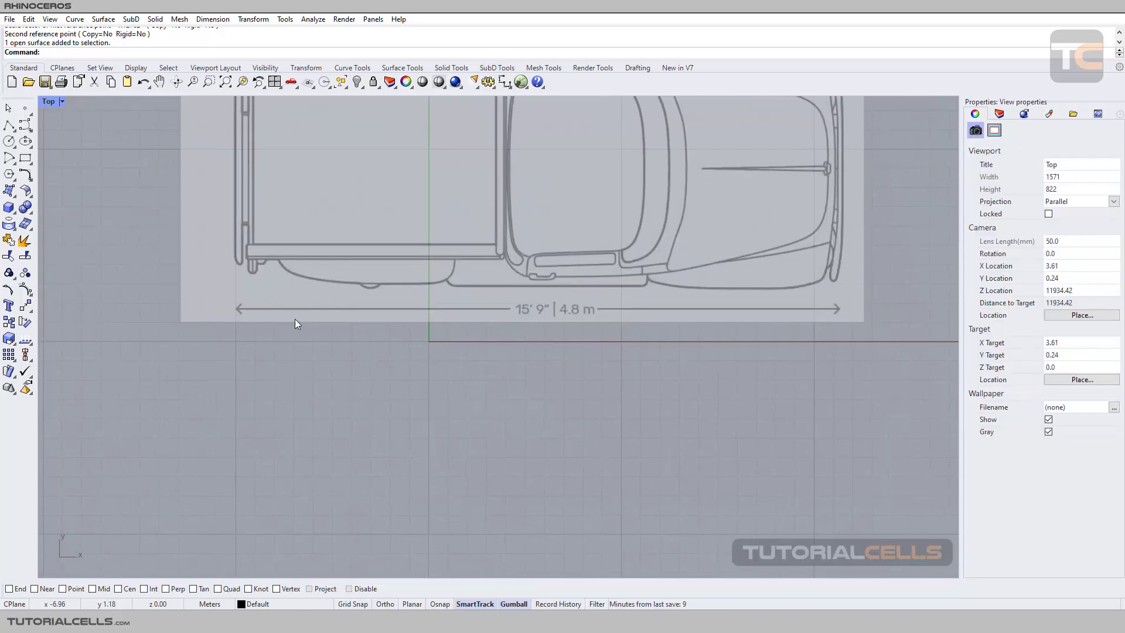
pyautogui.scroll(2, 228, 324)
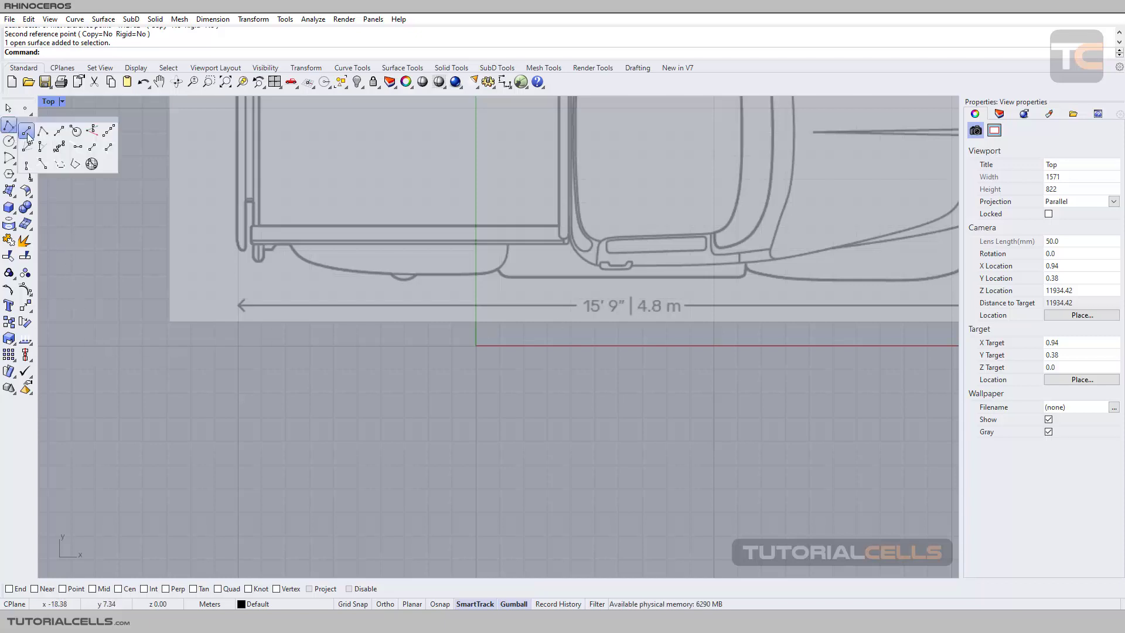
pyautogui.click(26, 130)
pyautogui.scroll(6, 281, 326)
pyautogui.scroll(2, 170, 215)
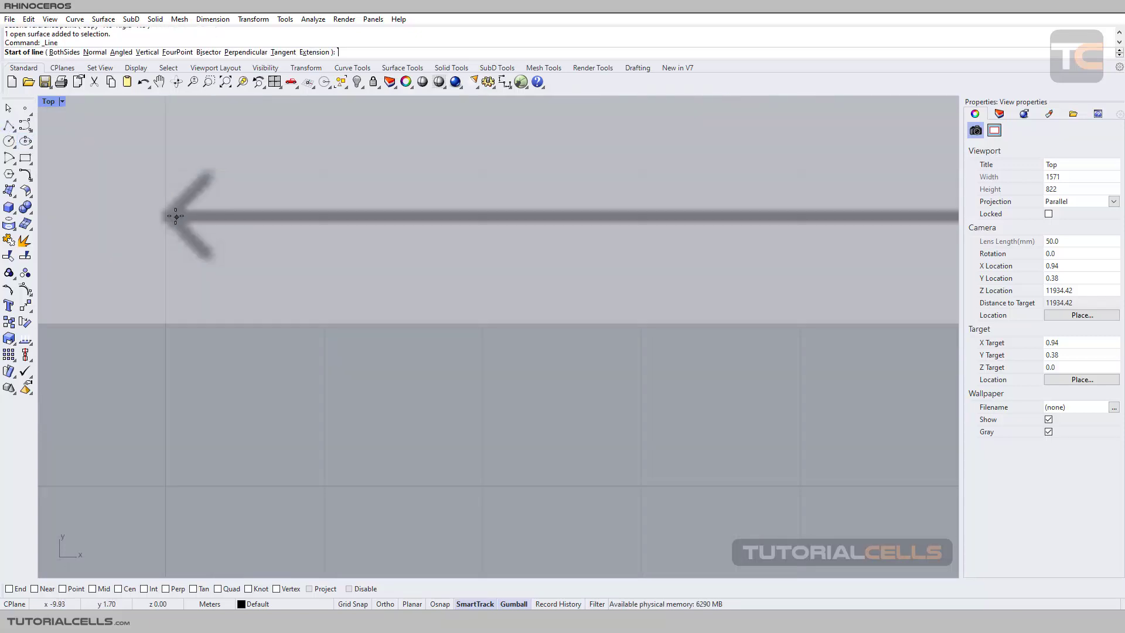
pyautogui.click(163, 214)
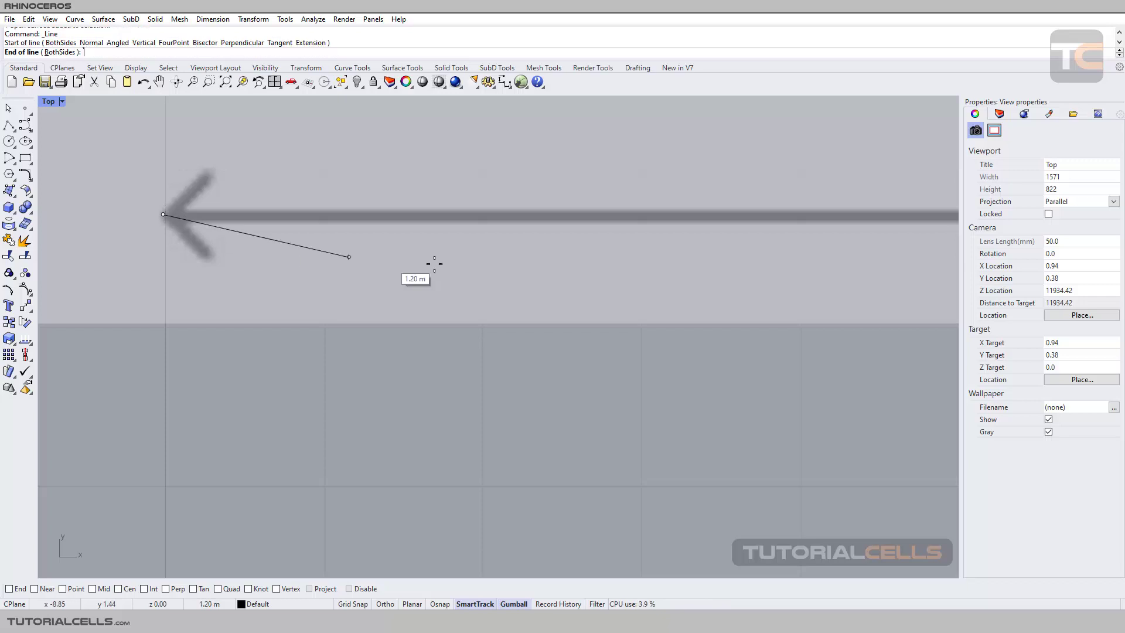
# Finish the line horizontally along the truck's dimension with Ortho on and a length of 4.8 m
pyautogui.scroll(-4, 505, 252)
pyautogui.press('shift')
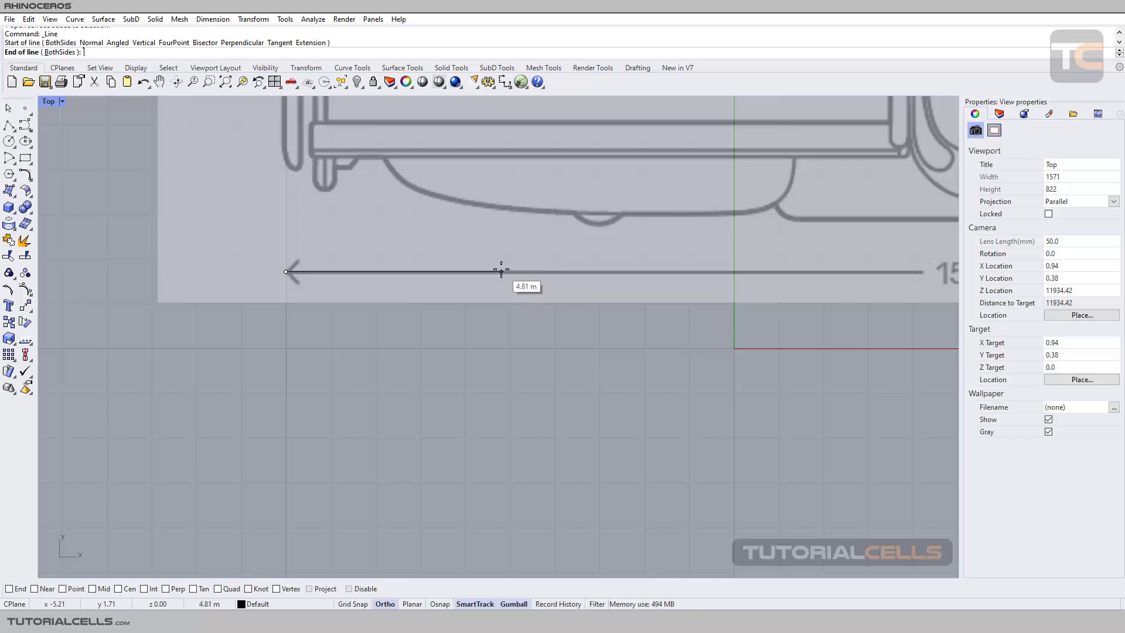
pyautogui.press('F8')
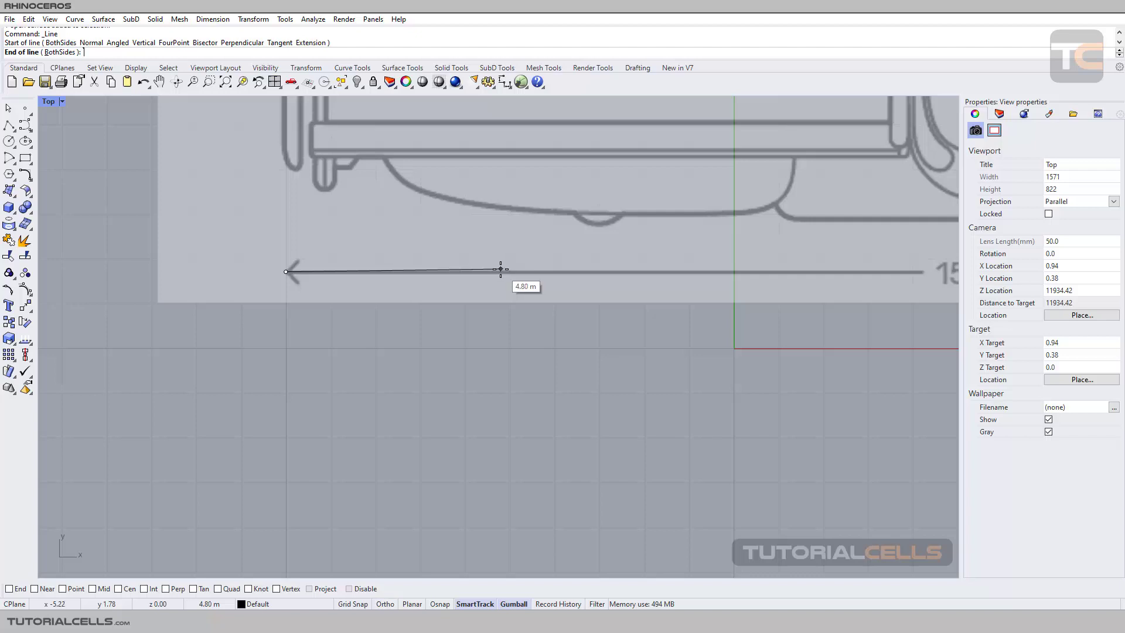
pyautogui.press('F8')
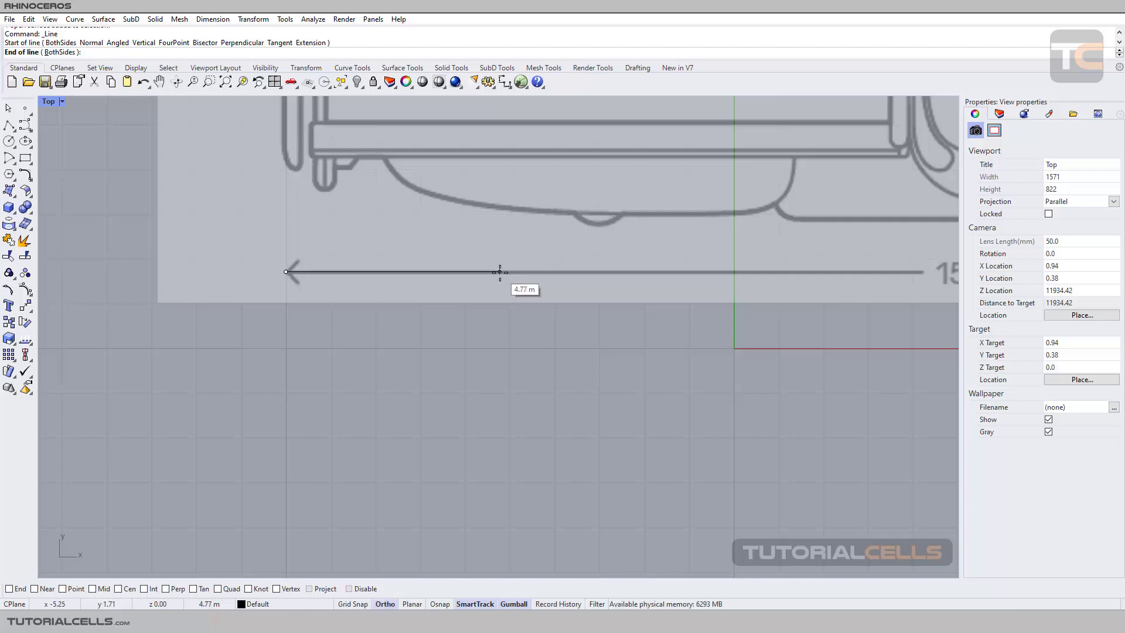
pyautogui.press('F8')
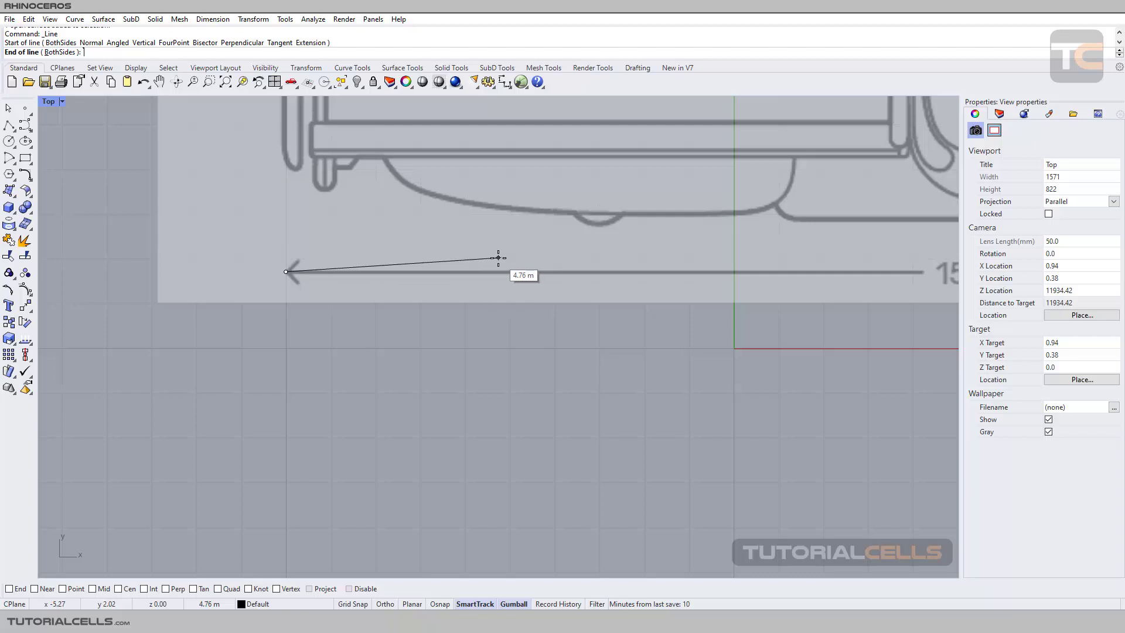
pyautogui.write('4')
pyautogui.press('Return')
pyautogui.write('.8')
pyautogui.press('Return')
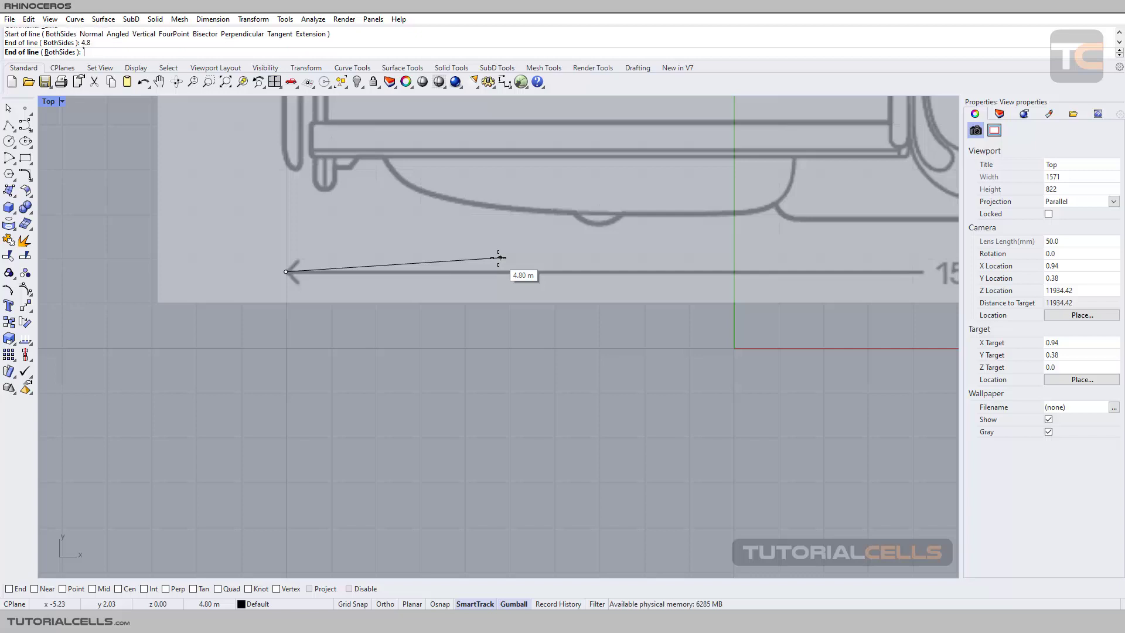
pyautogui.press('F8')
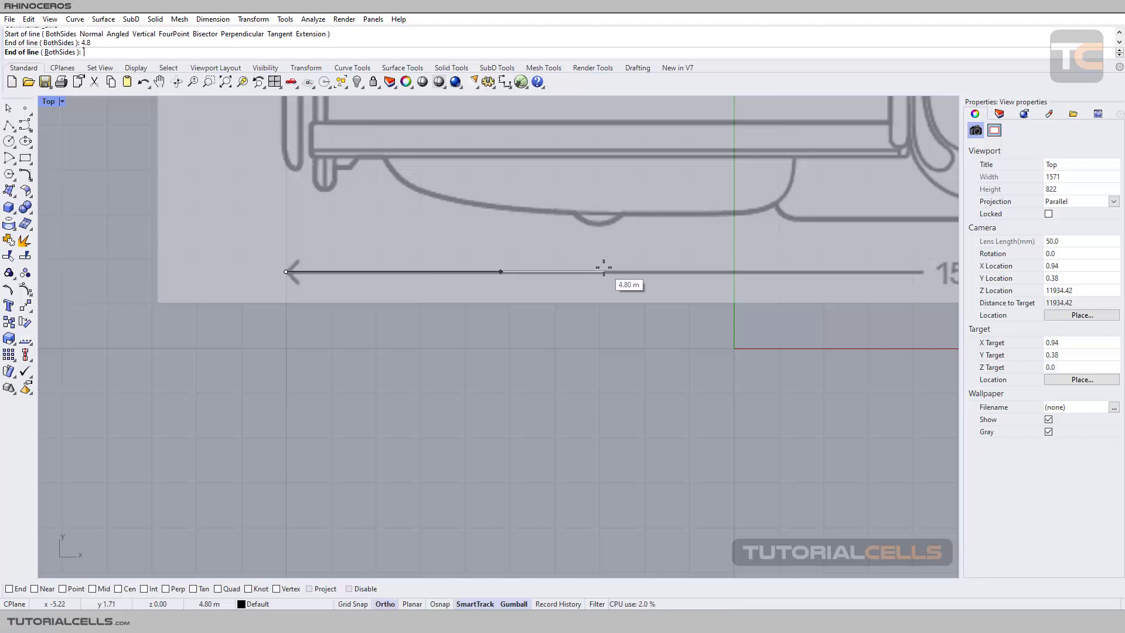
pyautogui.click(604, 268)
# Examine the new line against the full length of the picture's 4.8 m dimension
pyautogui.click(401, 273)
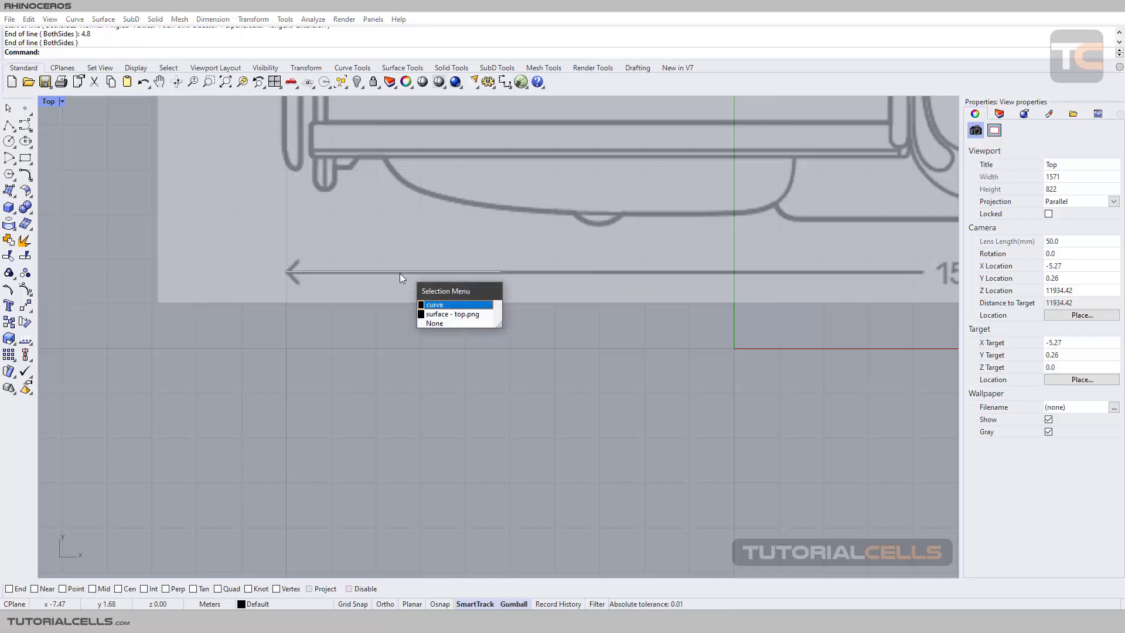
pyautogui.click(425, 305)
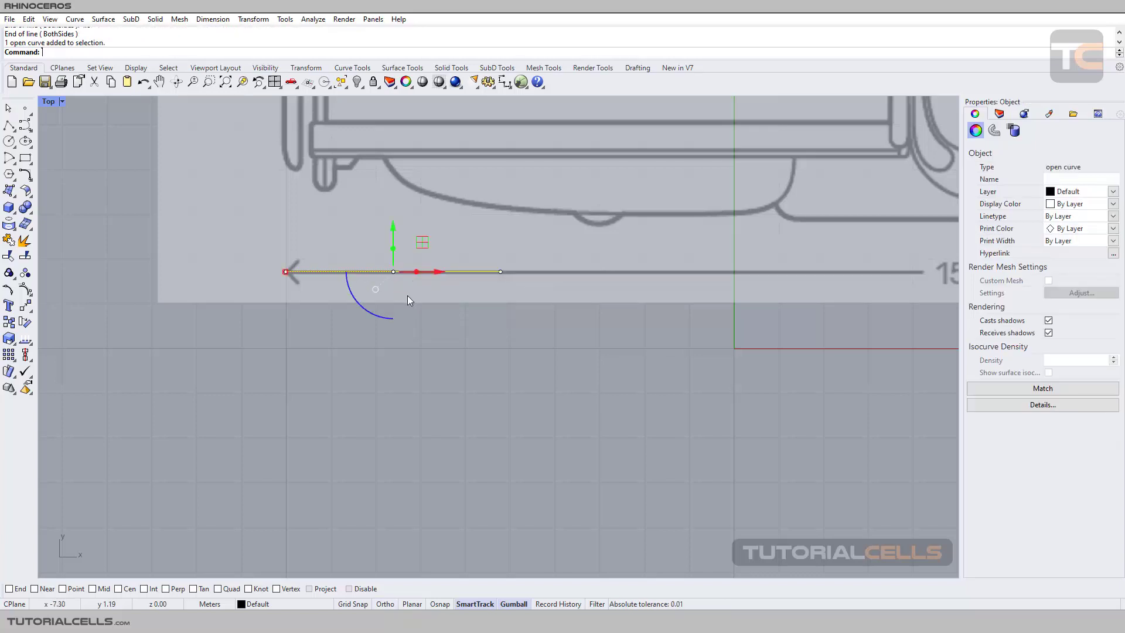
pyautogui.scroll(-3, 476, 293)
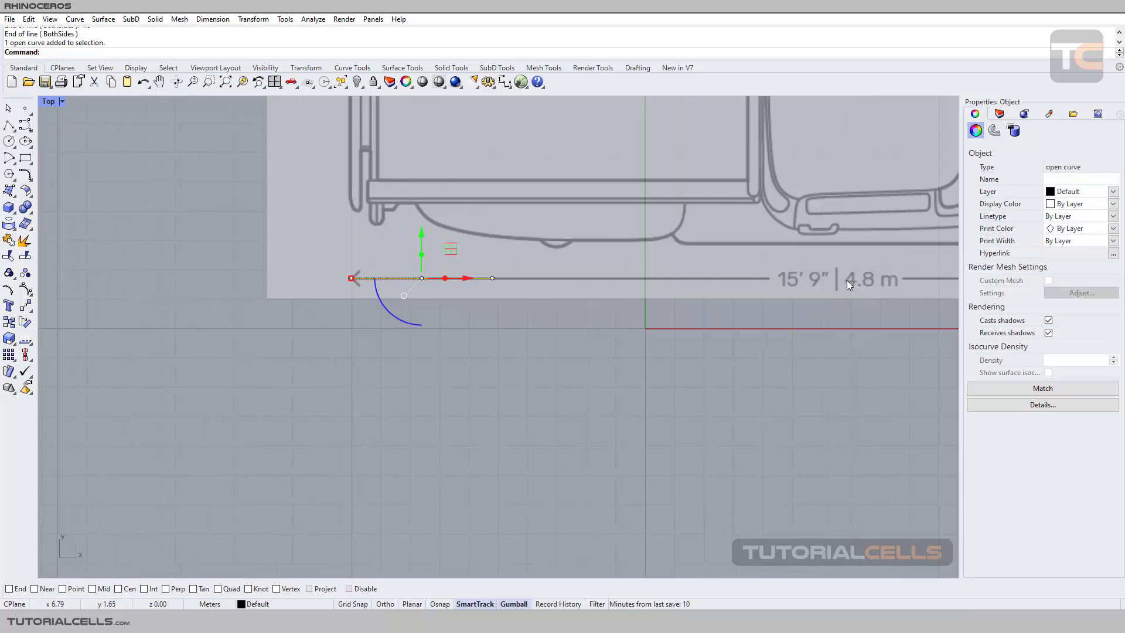
pyautogui.scroll(4, 495, 310)
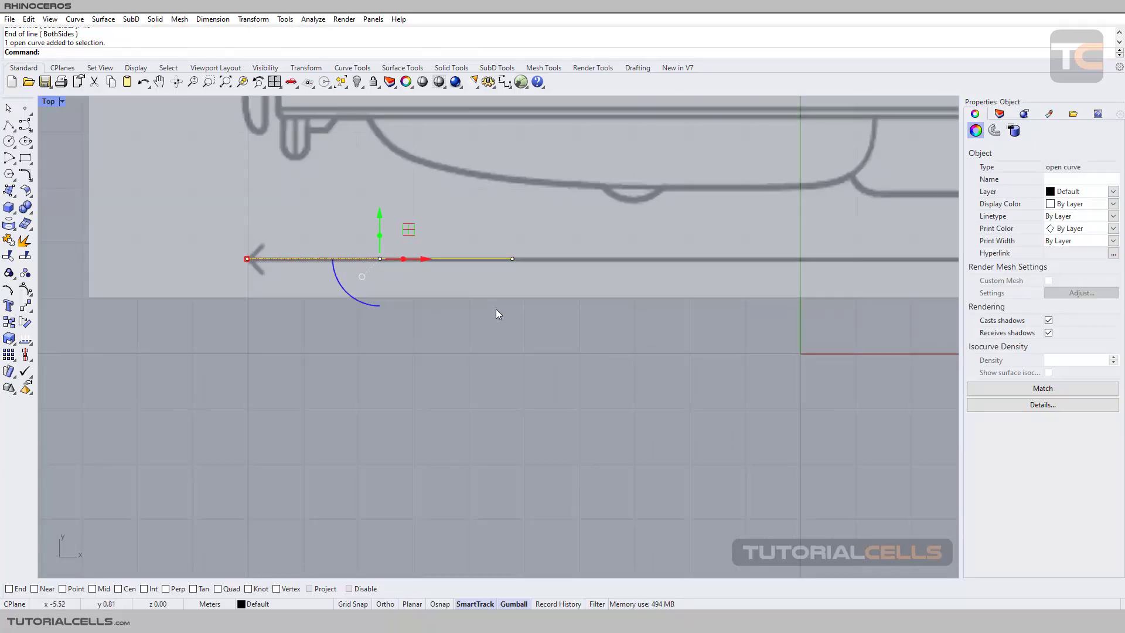
pyautogui.click(496, 308)
pyautogui.scroll(-2, 496, 308)
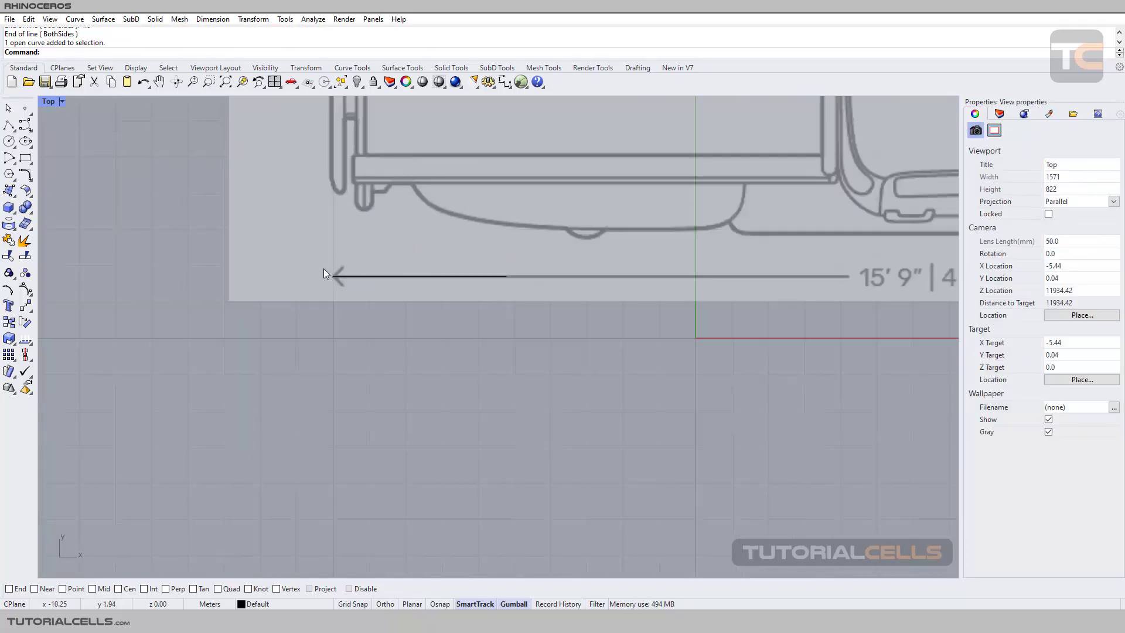
pyautogui.click(432, 278)
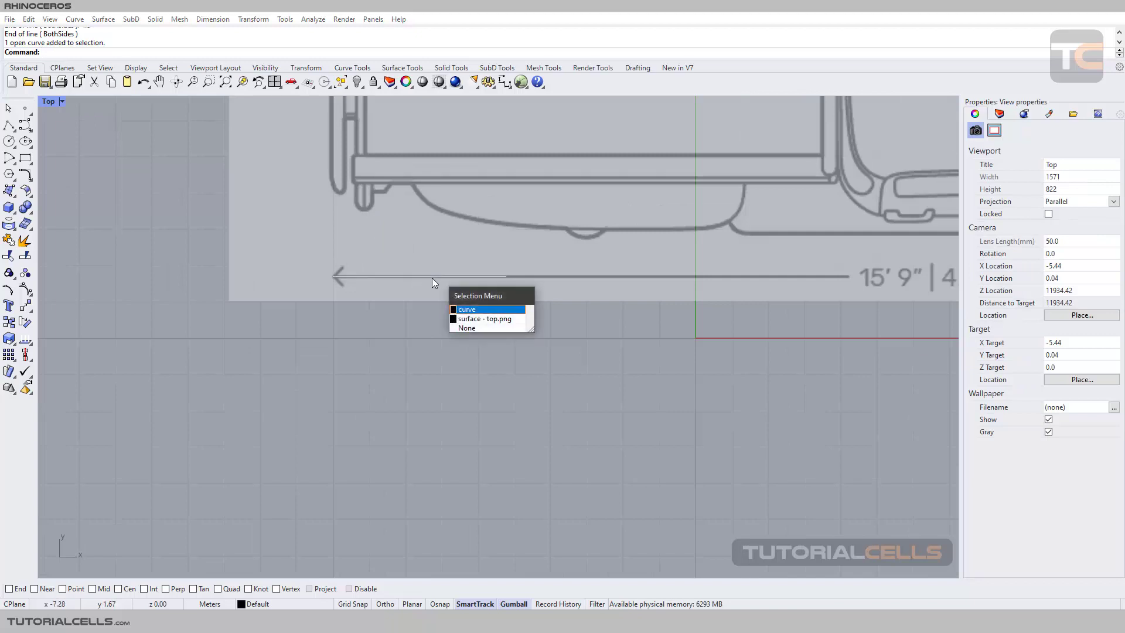
pyautogui.scroll(-3, 376, 272)
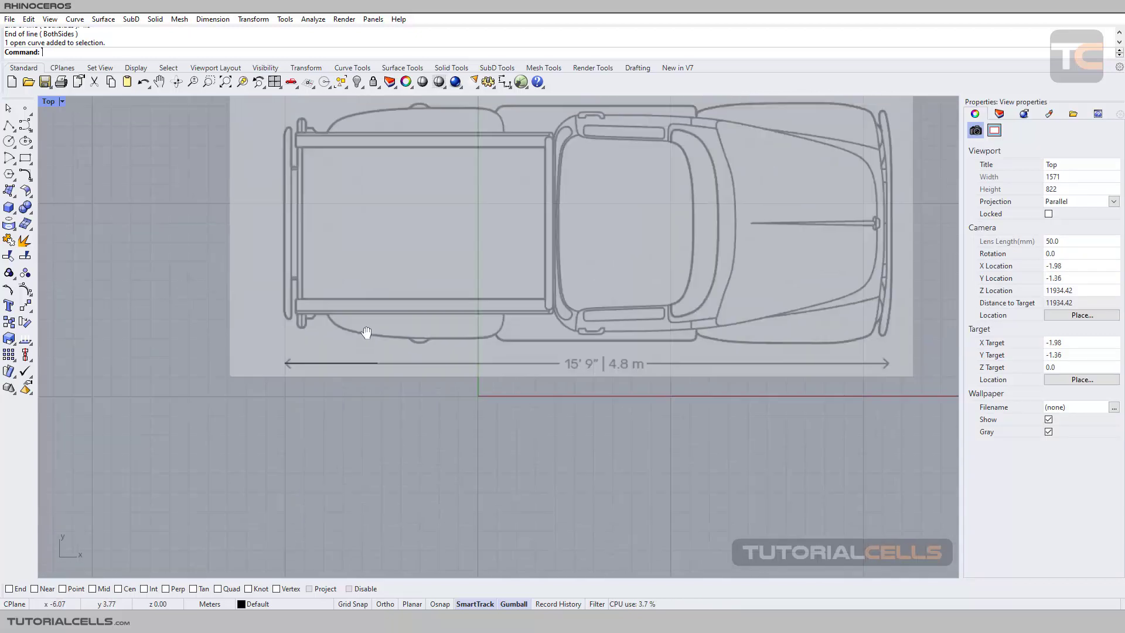
# Start a Scale 2-D of the top-view truck picture, enabling End and Near snaps and placing the base point on the 4.8 m line's left endpoint
pyautogui.click(385, 295)
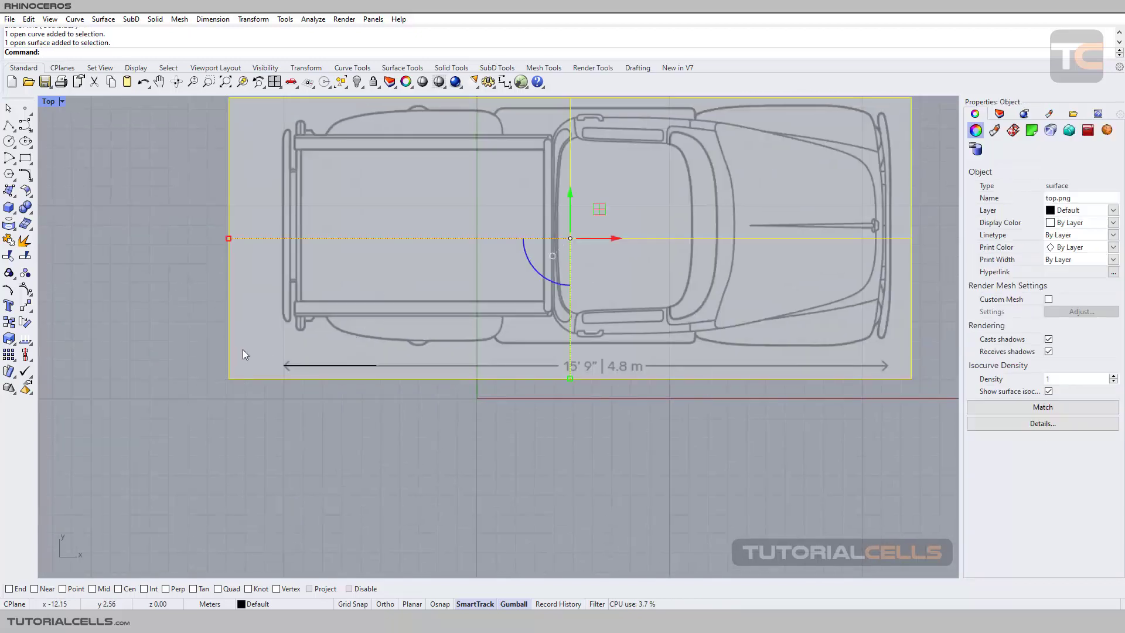
pyautogui.click(9, 338)
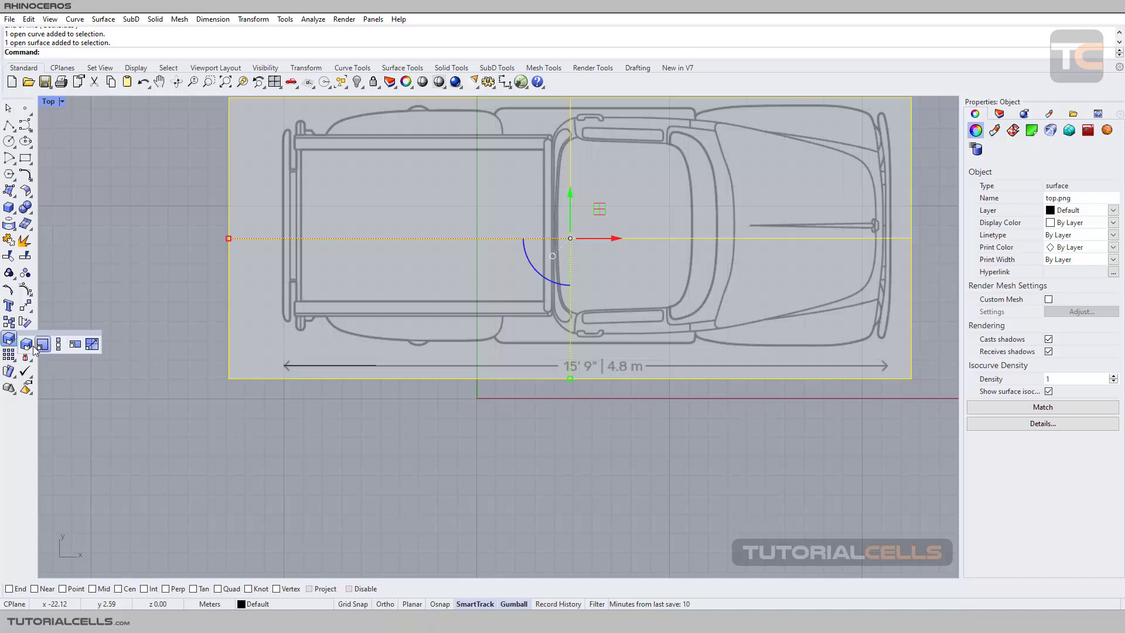
pyautogui.click(50, 349)
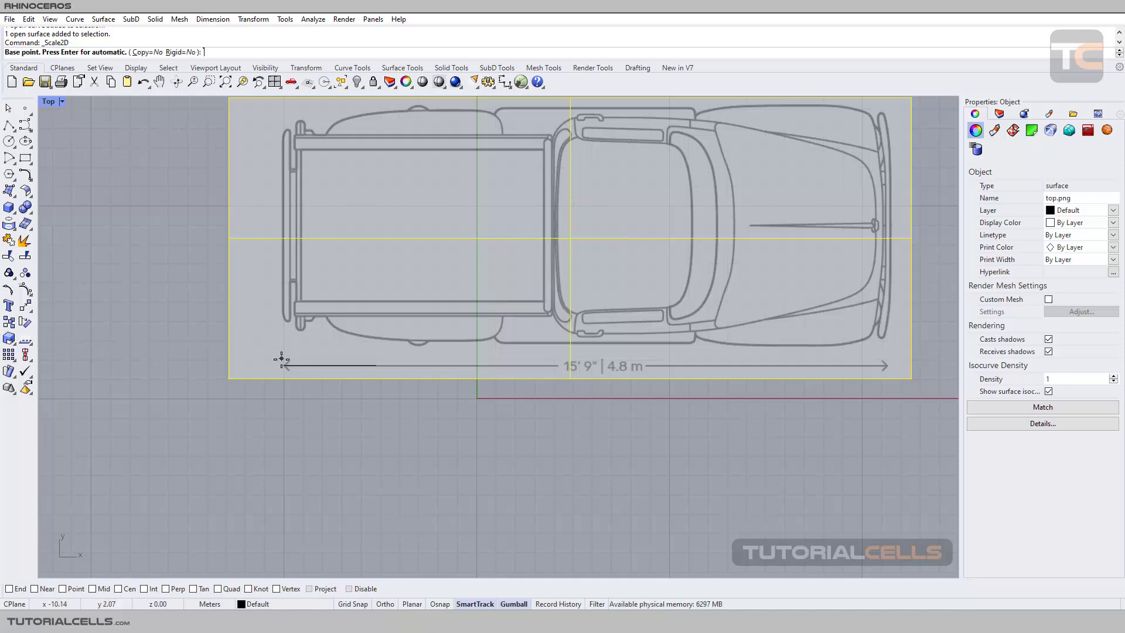
pyautogui.scroll(3, 286, 370)
pyautogui.scroll(-6, 290, 361)
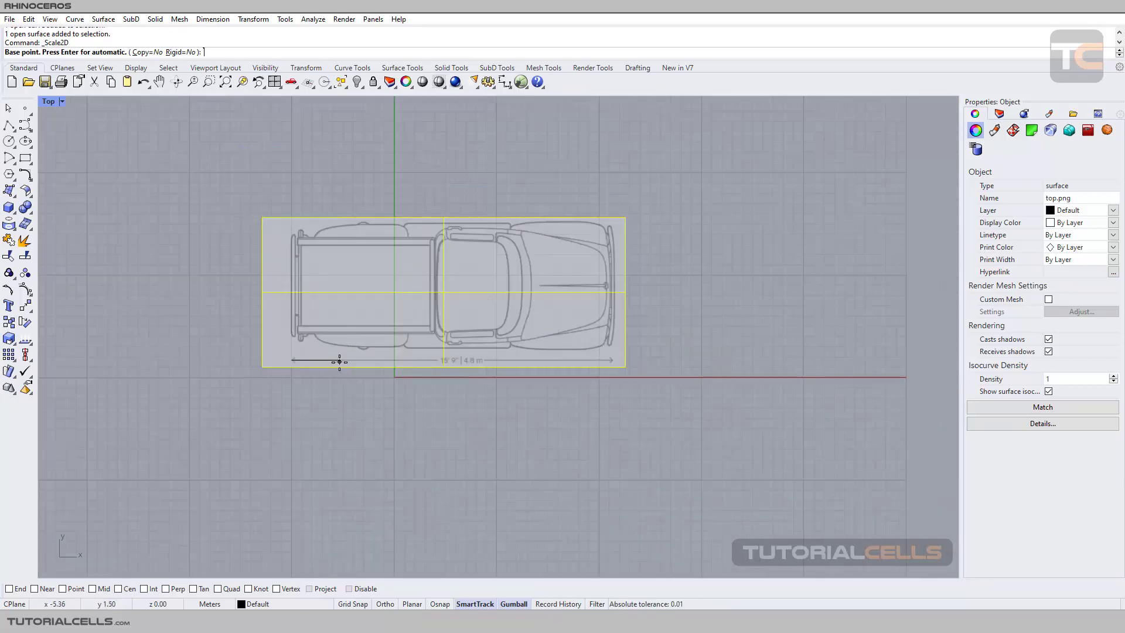
pyautogui.scroll(5, 293, 359)
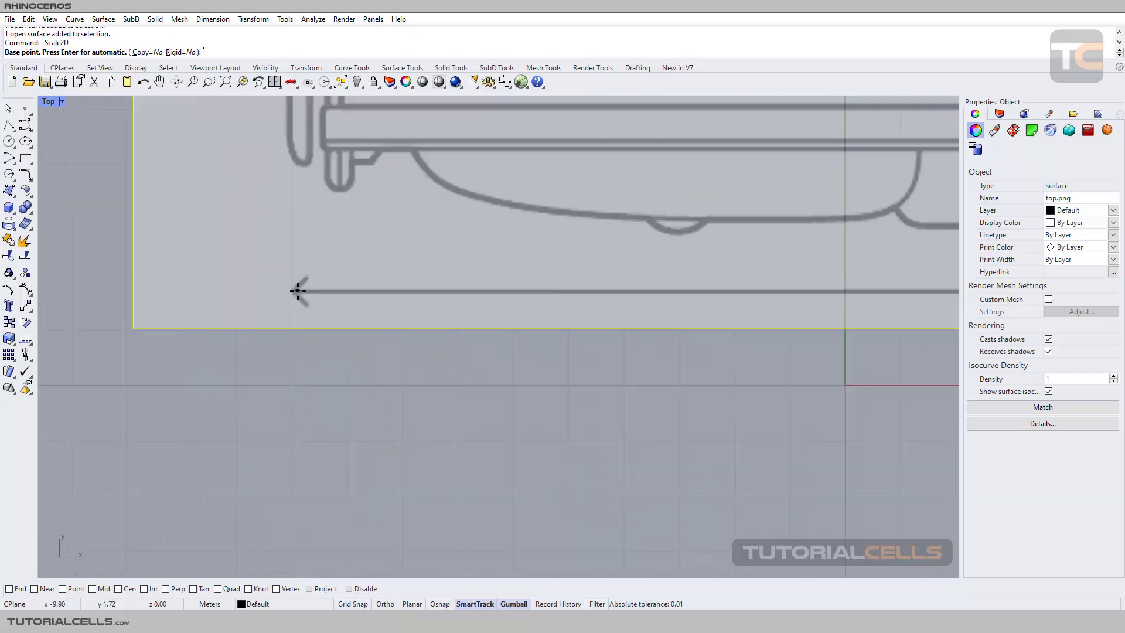
pyautogui.click(10, 589)
pyautogui.click(34, 589)
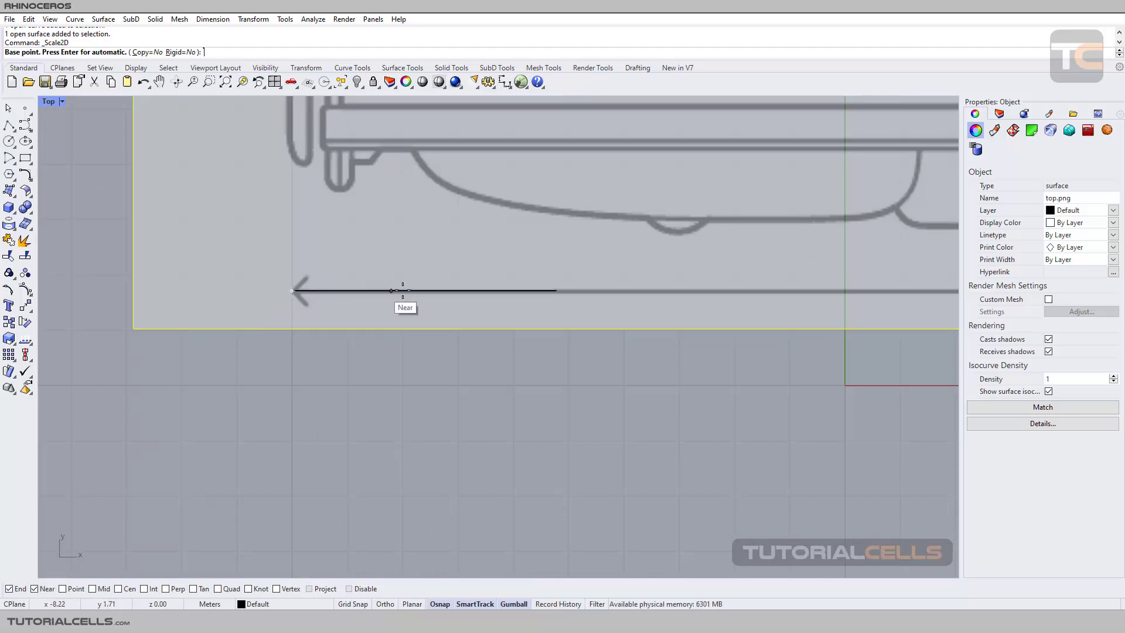
pyautogui.scroll(-2, 374, 291)
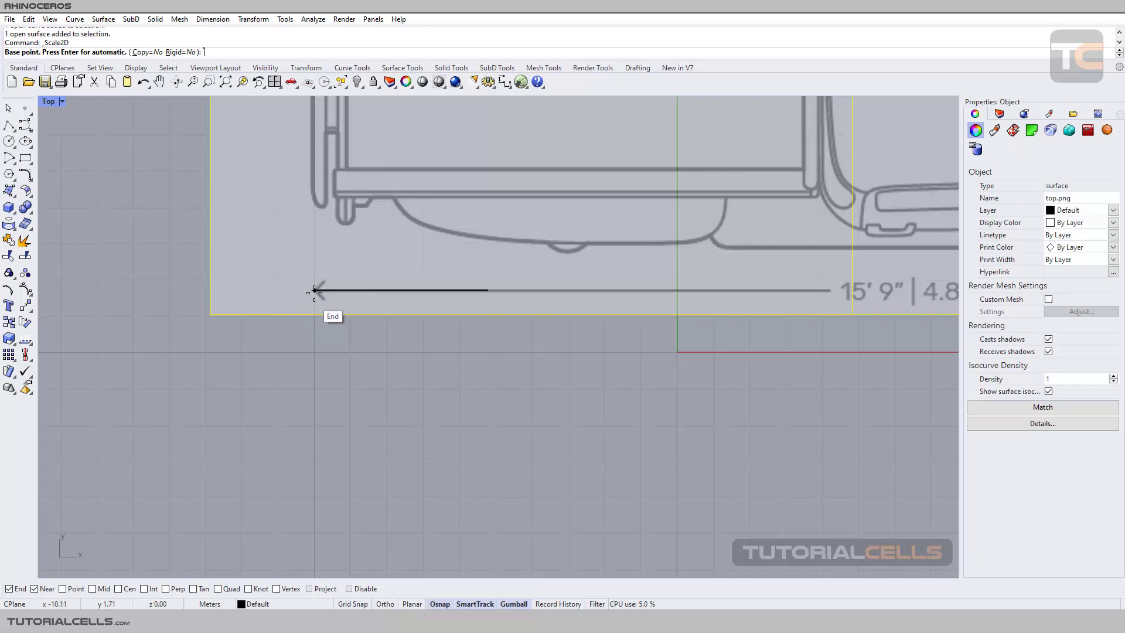
pyautogui.click(315, 291)
# Place the first scale reference point on the right arrow tip of the truck's length dimension, horizontally aligned with the base point
pyautogui.scroll(-3, 319, 293)
pyautogui.moveTo(746, 293); pyautogui.dragTo(576, 300, button='right')
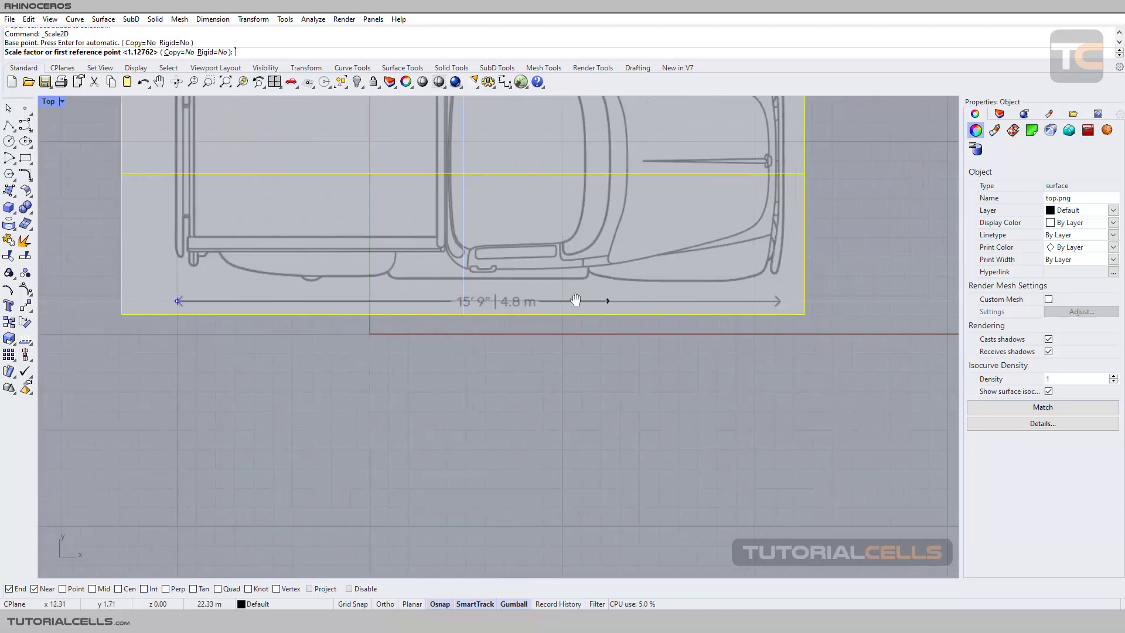
pyautogui.scroll(6, 615, 293)
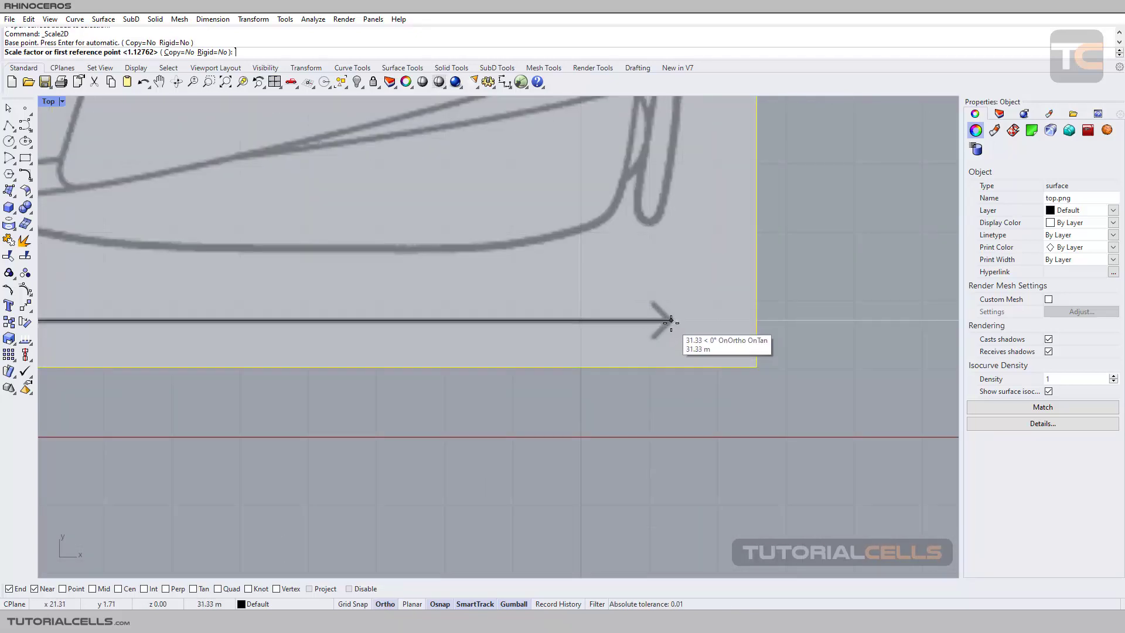
pyautogui.scroll(2, 671, 322)
pyautogui.click(671, 321)
pyautogui.scroll(2, 672, 311)
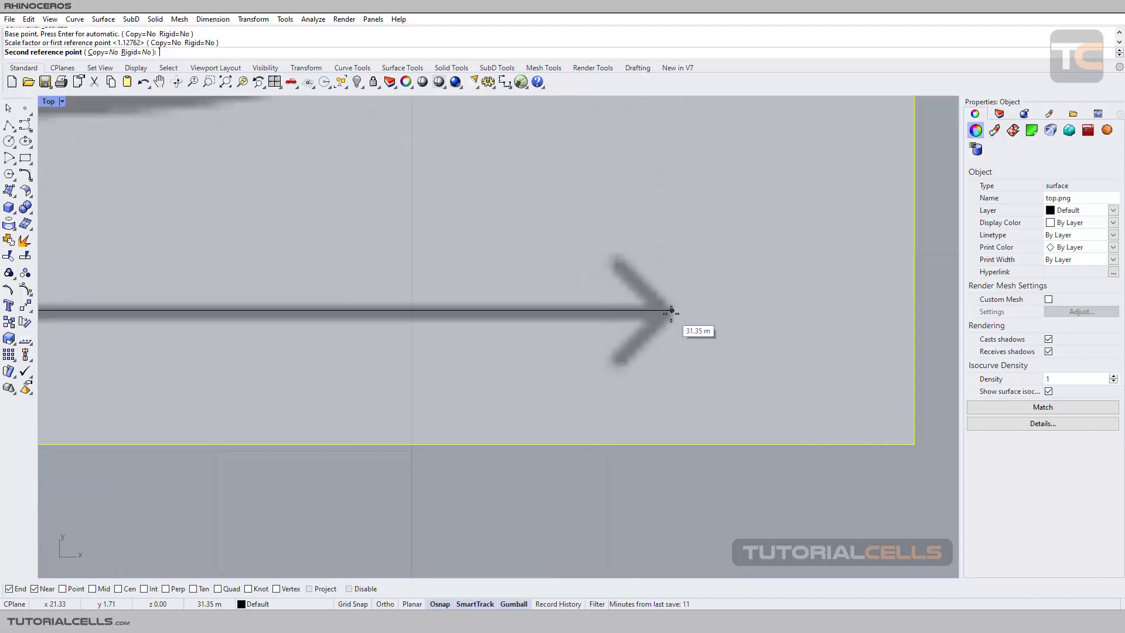
# Complete the picture's scaling by snapping the second reference point to the right endpoint of the 4.8 m line
pyautogui.scroll(-5, 672, 311)
pyautogui.moveTo(548, 294); pyautogui.dragTo(620, 283, button='right')
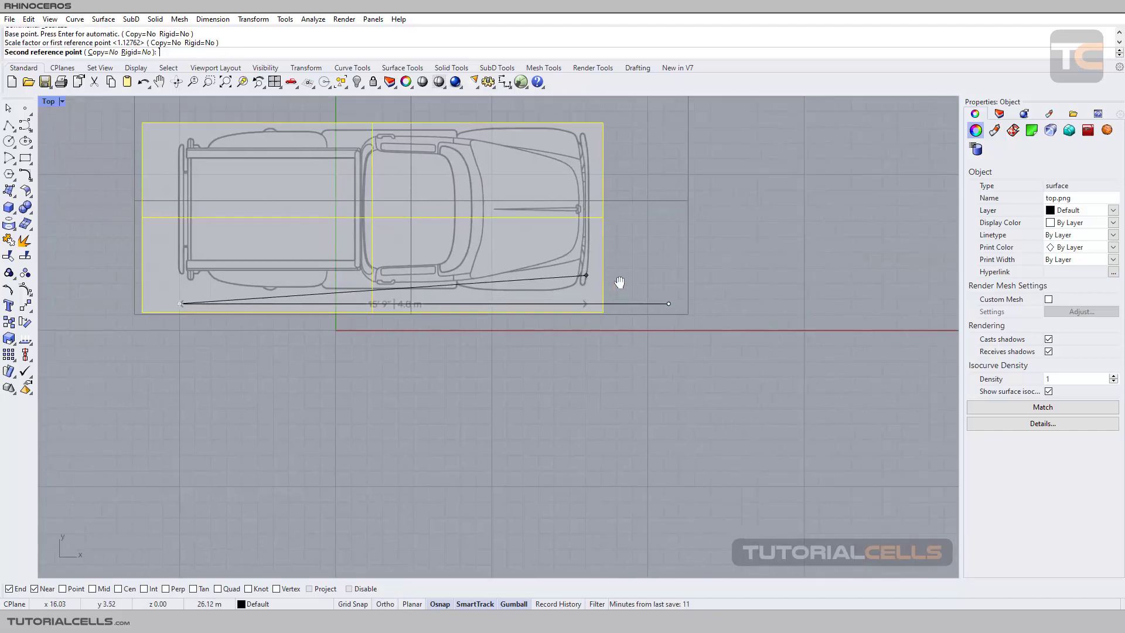
pyautogui.scroll(-8, 620, 283)
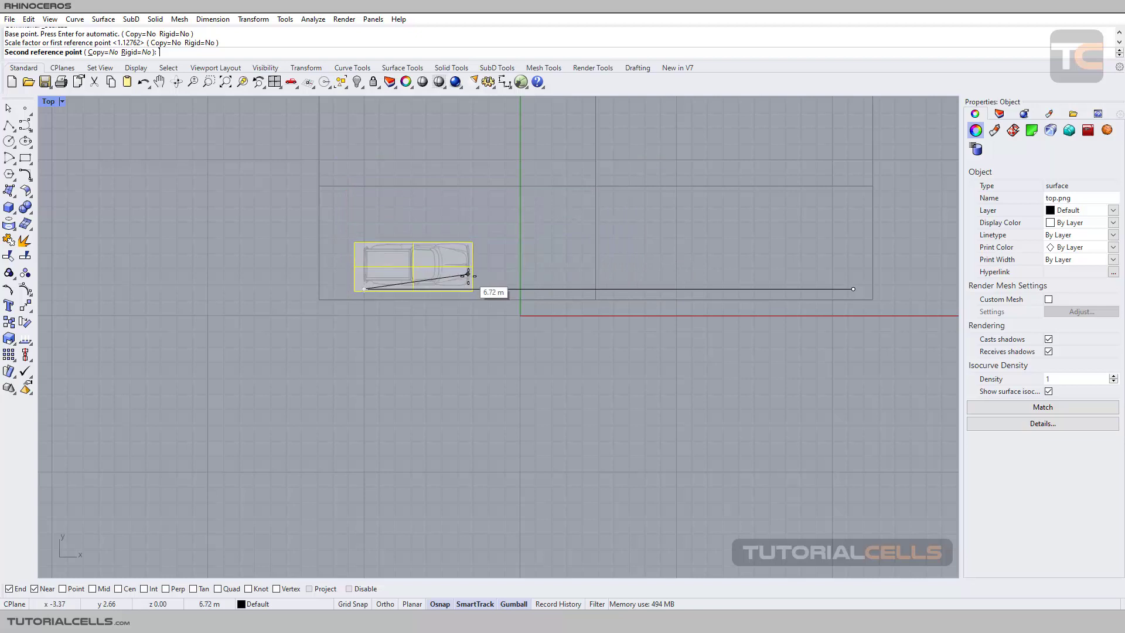
pyautogui.scroll(4, 468, 275)
pyautogui.scroll(-3, 440, 300)
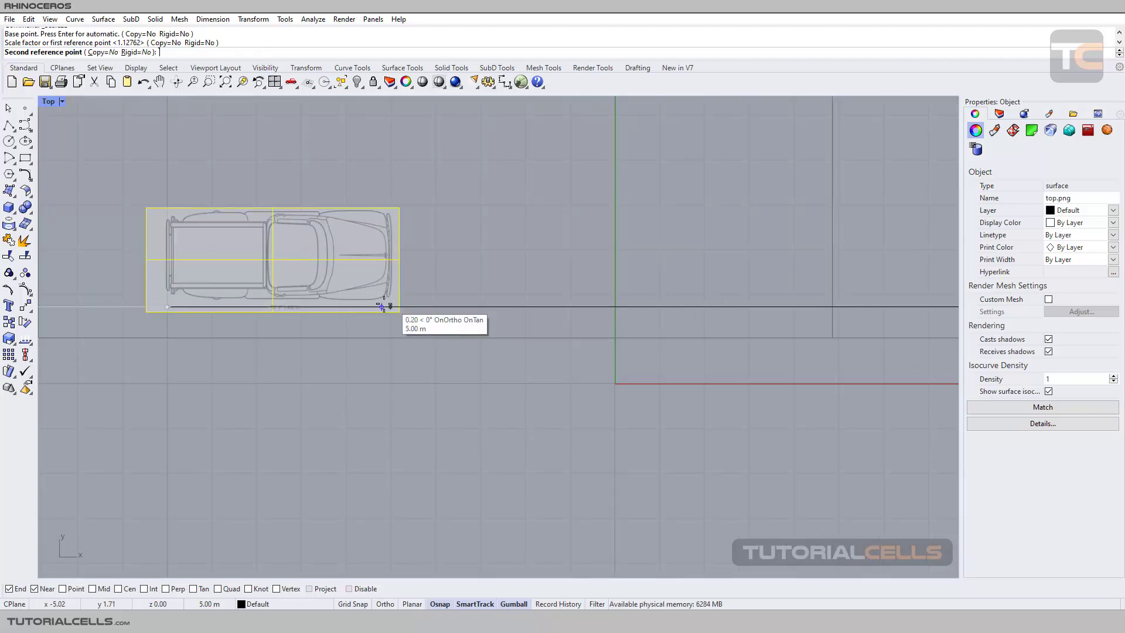
pyautogui.click(381, 307)
pyautogui.scroll(4, 315, 291)
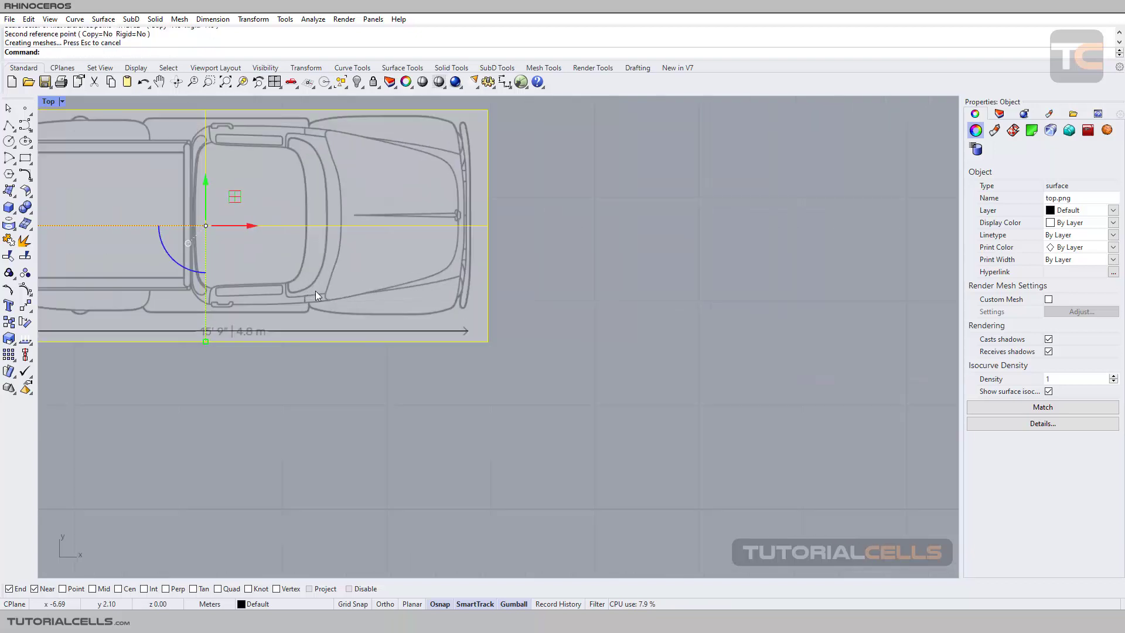
pyautogui.scroll(-3, 411, 290)
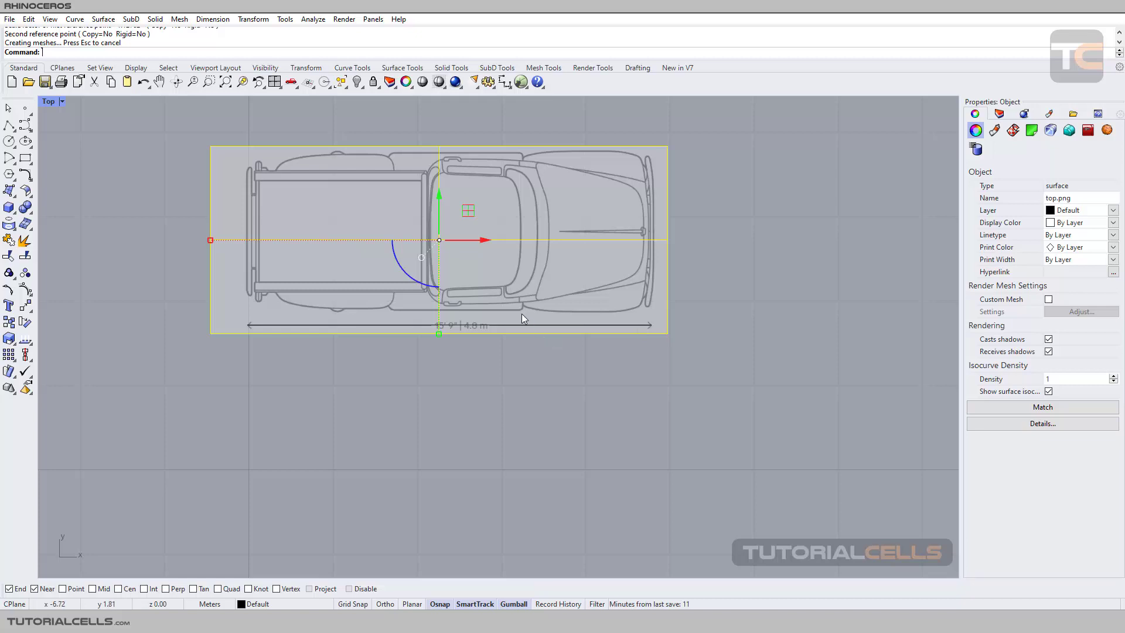
pyautogui.scroll(-5, 513, 308)
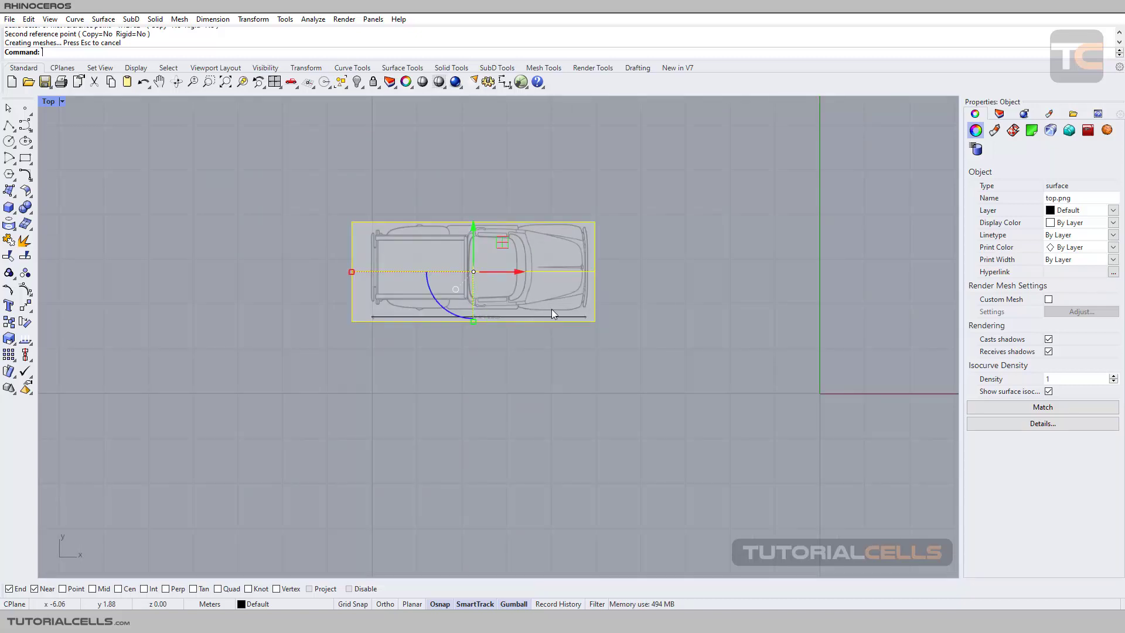
# Select the top-view picture together with its 4.8 m line and move both to the origin with Grid Snap on
pyautogui.moveTo(516, 193); pyautogui.dragTo(298, 327)
pyautogui.moveTo(265, 173); pyautogui.dragTo(428, 340)
pyautogui.moveTo(531, 195); pyautogui.dragTo(382, 350)
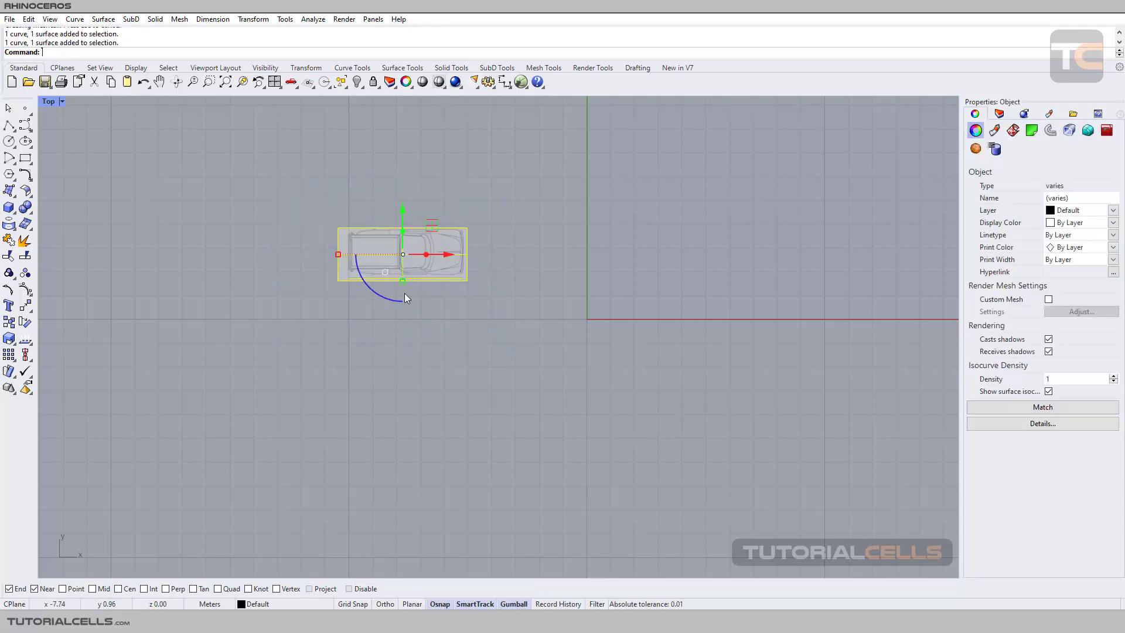
pyautogui.click(349, 605)
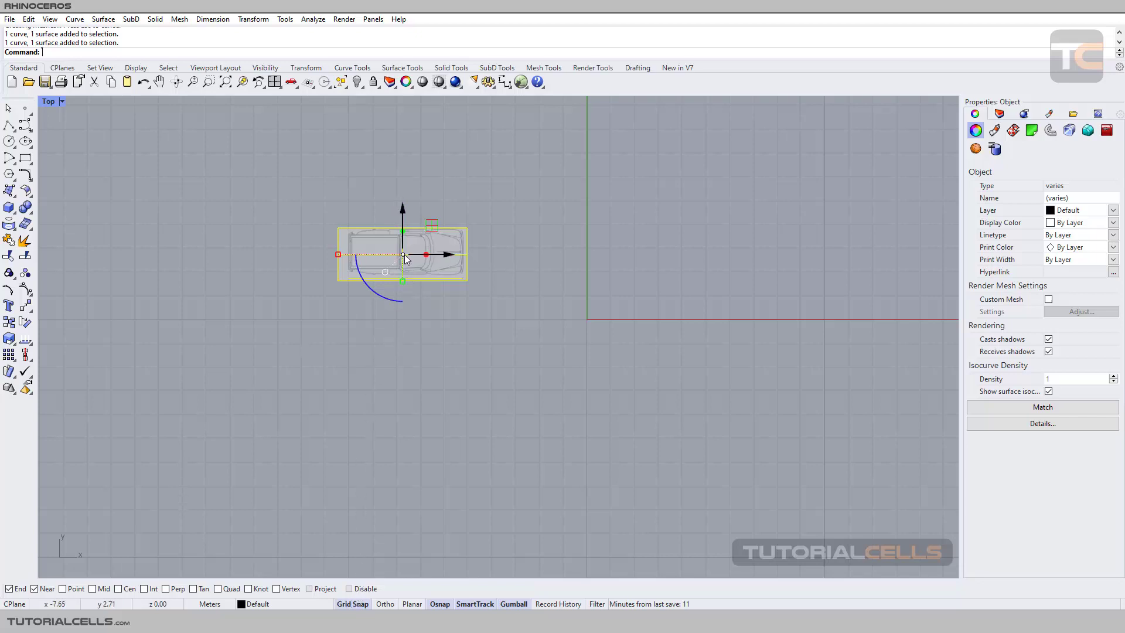
pyautogui.moveTo(404, 254); pyautogui.dragTo(618, 326)
# Examine how the truck's hood centreline and front emblem line up with the X axis
pyautogui.scroll(2, 618, 326)
pyautogui.scroll(6, 618, 326)
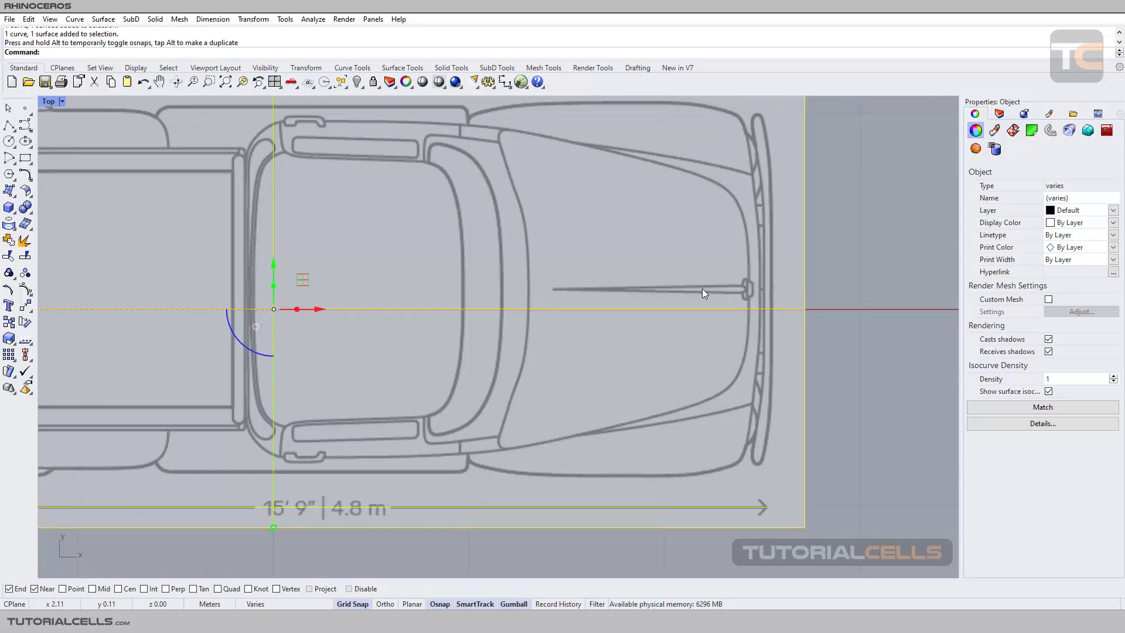
pyautogui.scroll(3, 730, 290)
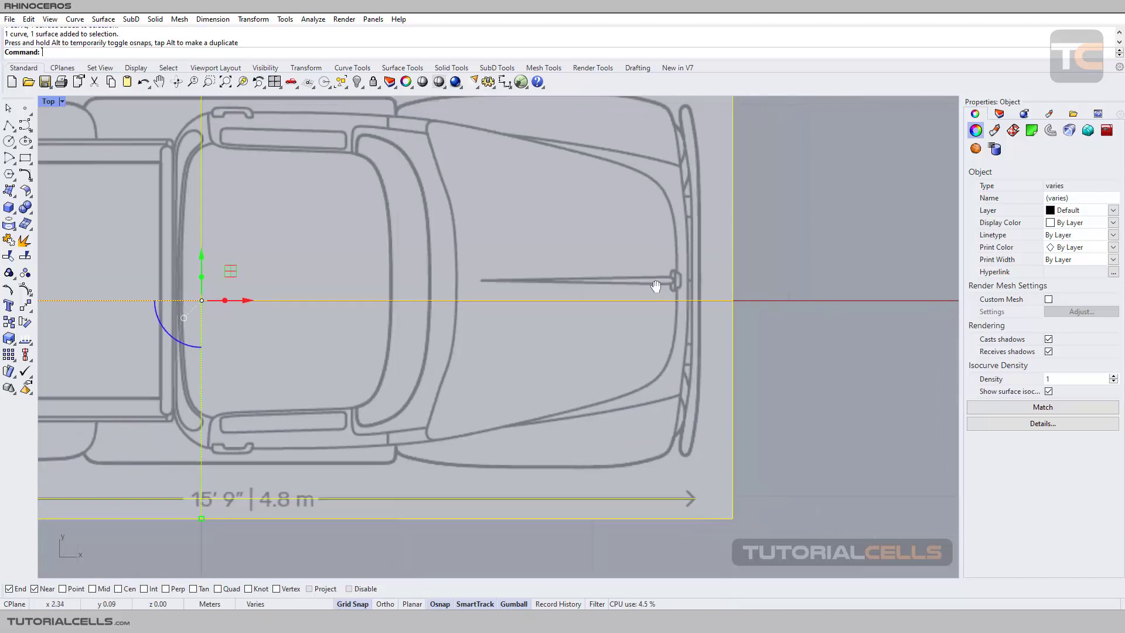
pyautogui.click(752, 271)
pyautogui.scroll(3, 632, 283)
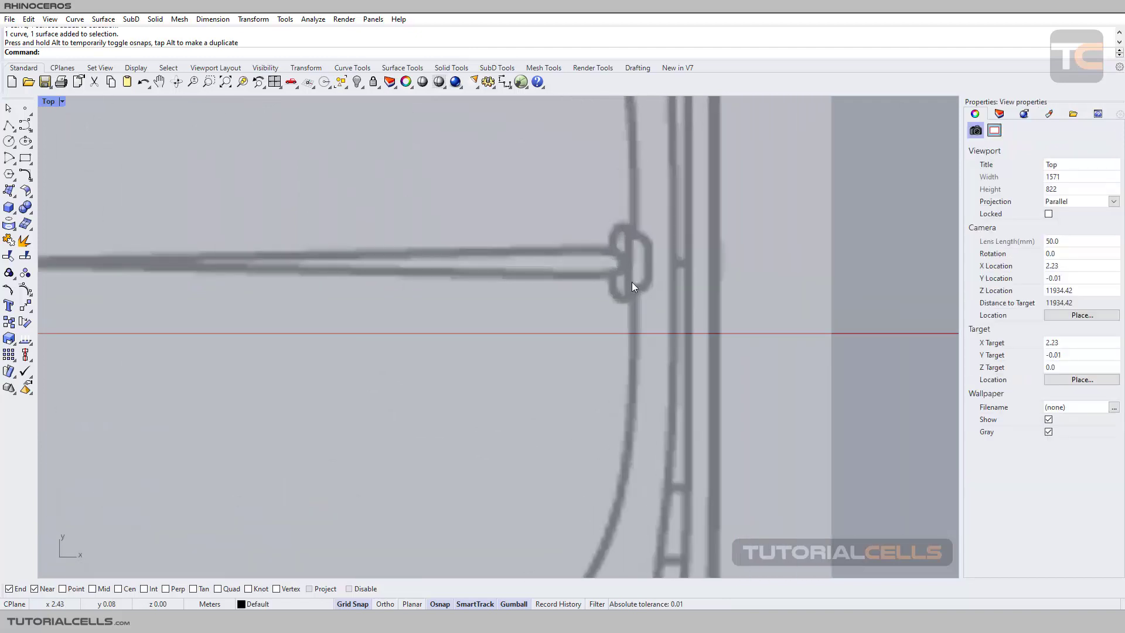
pyautogui.scroll(-4, 623, 276)
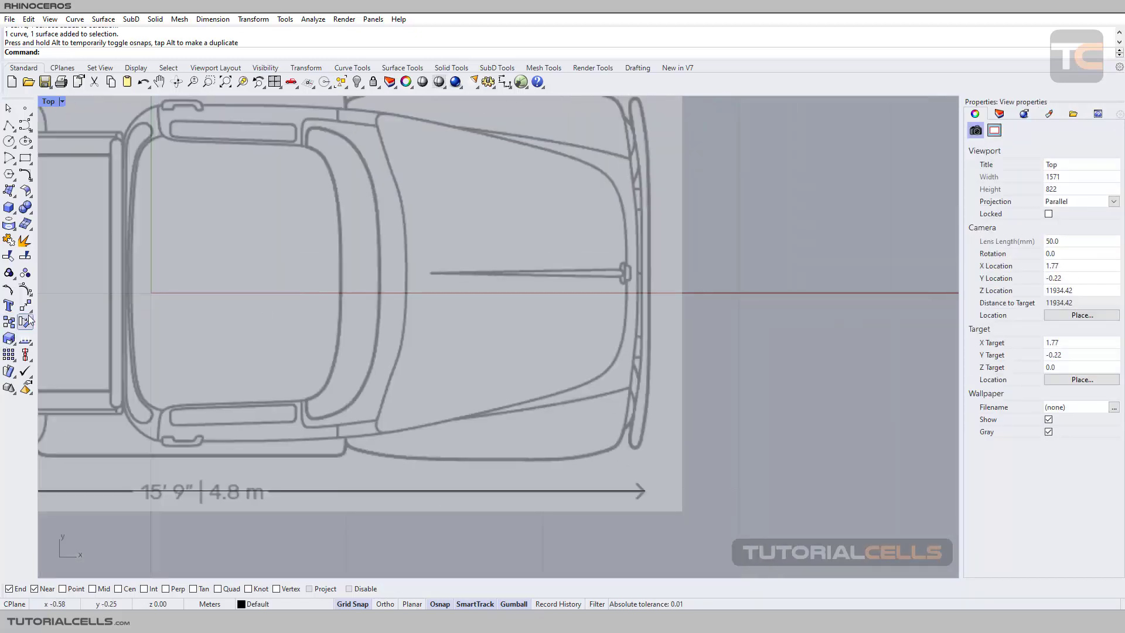
pyautogui.scroll(-4, 239, 344)
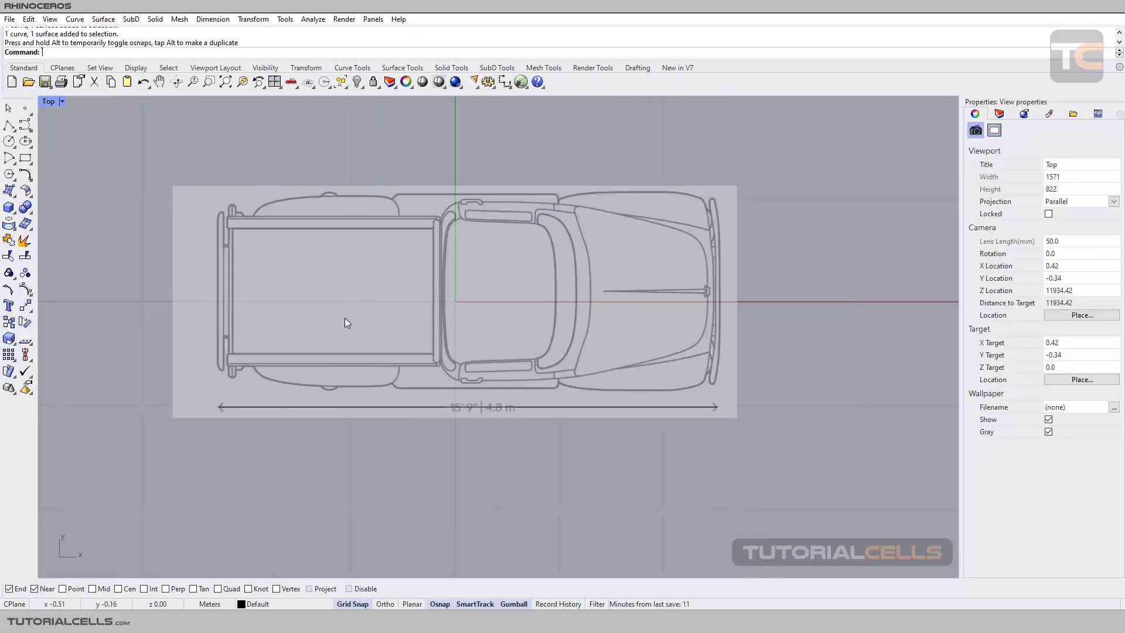
# Turn Grid Snap off and try moving the truck picture alone between freely chosen points
pyautogui.click(26, 306)
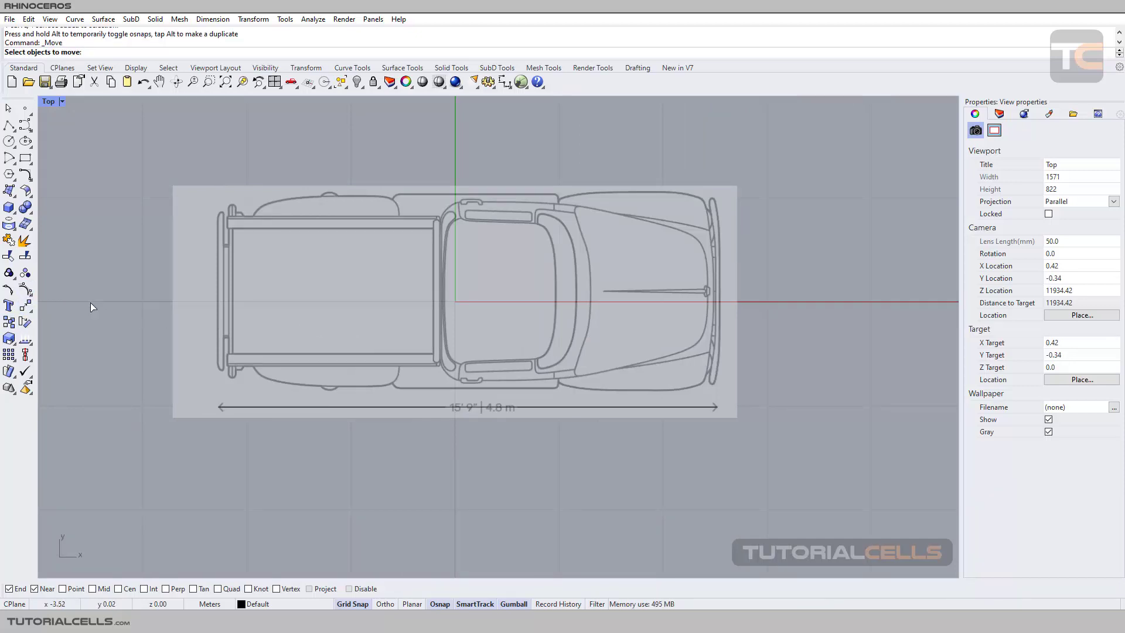
pyautogui.click(275, 298)
pyautogui.press('Return')
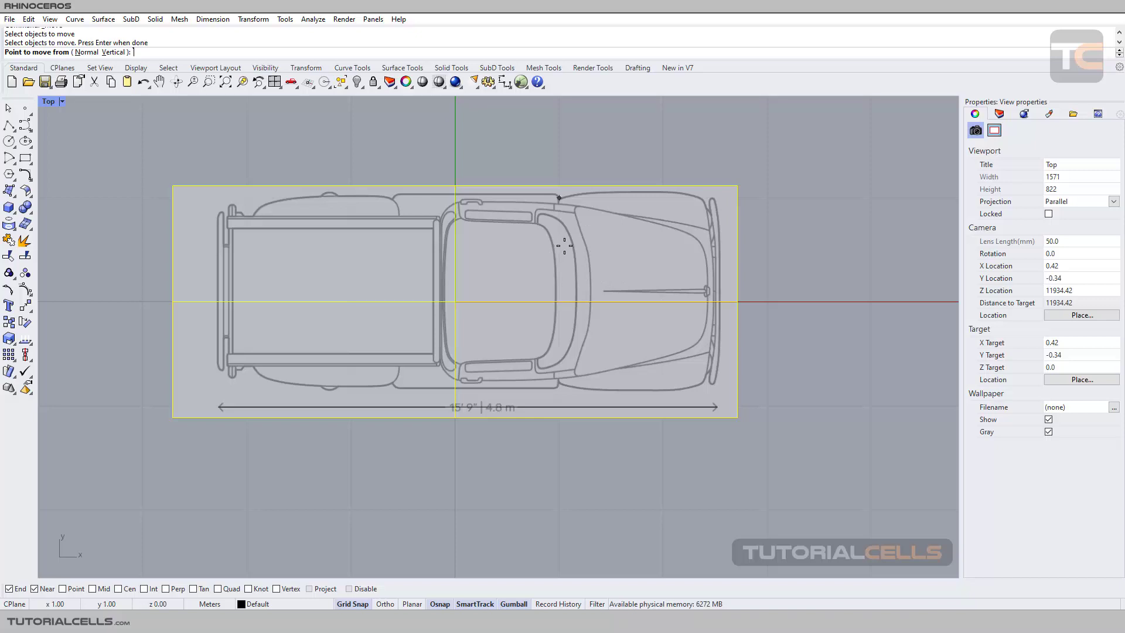
pyautogui.click(353, 604)
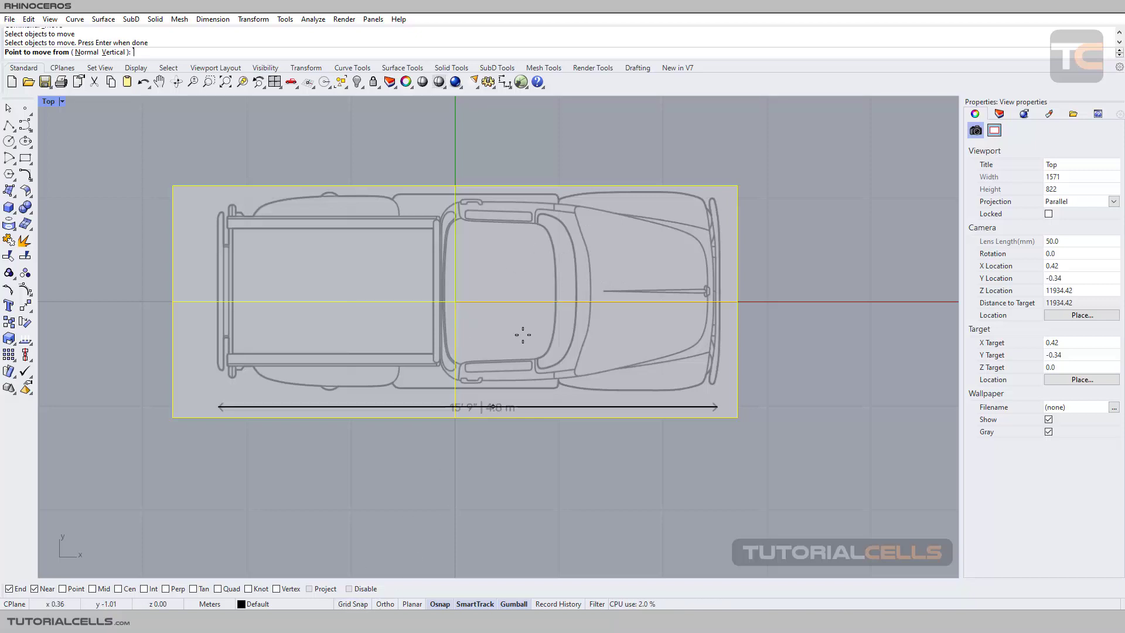
pyautogui.click(541, 270)
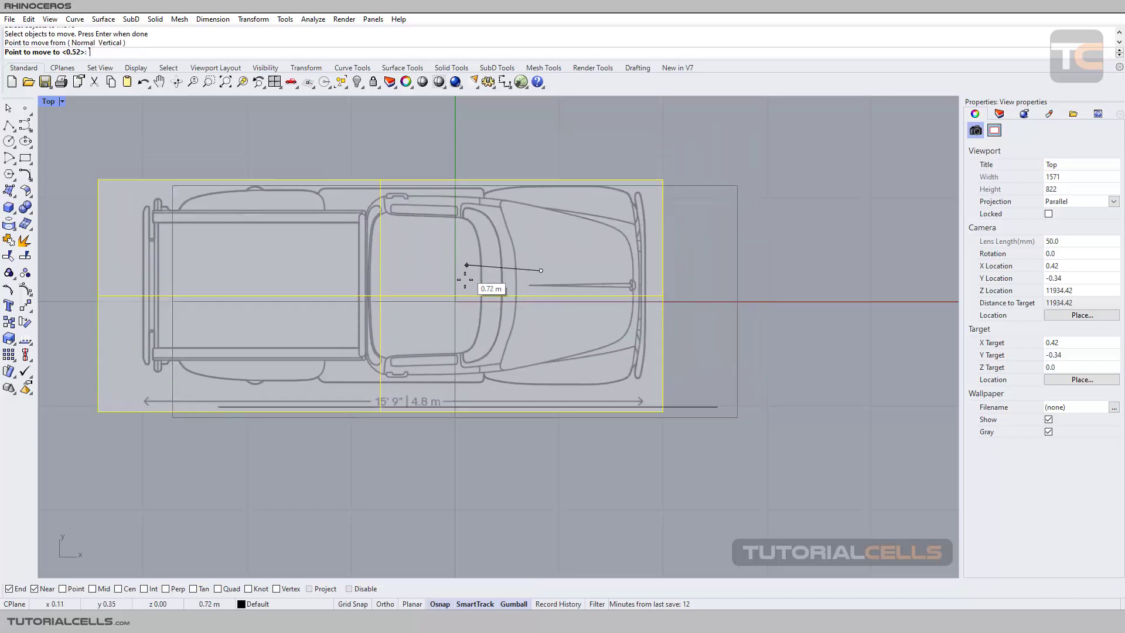
pyautogui.click(495, 270)
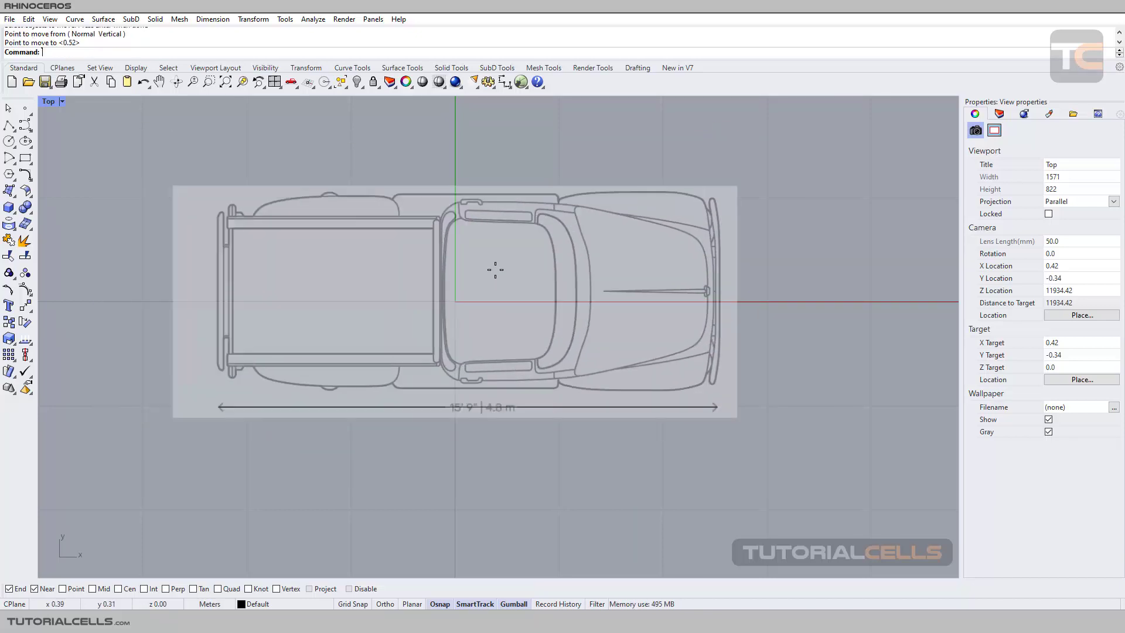
# Draw a vertical helper line about 0.10 m long from the centre of the truck's hood emblem to the X axis
pyautogui.scroll(10, 703, 296)
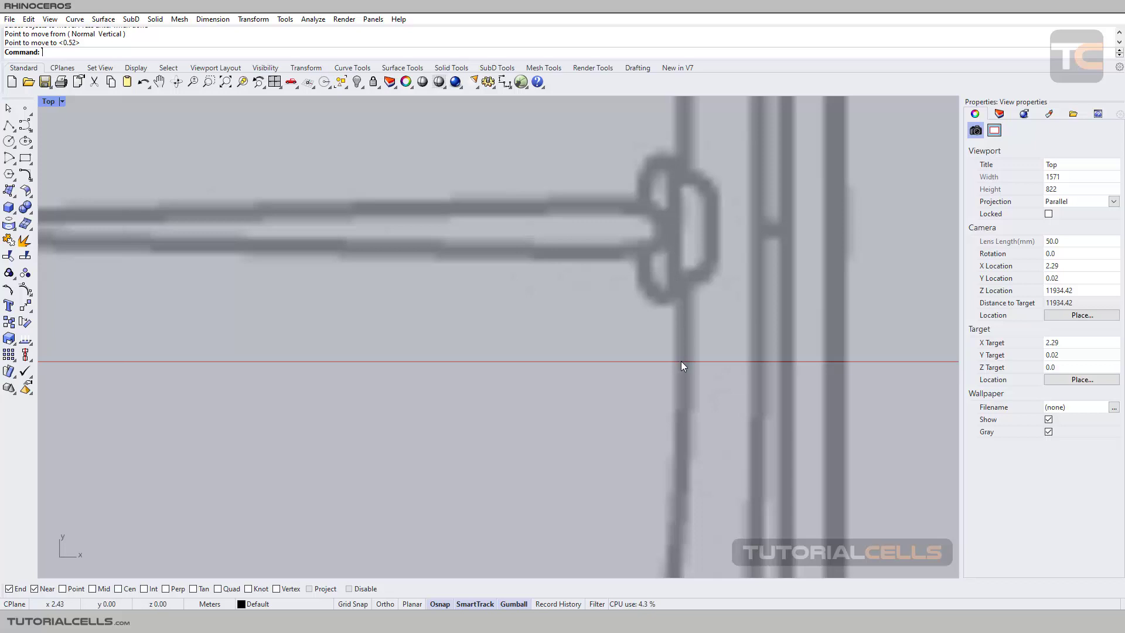
pyautogui.scroll(-8, 658, 333)
pyautogui.moveTo(603, 297); pyautogui.dragTo(582, 295, button='right')
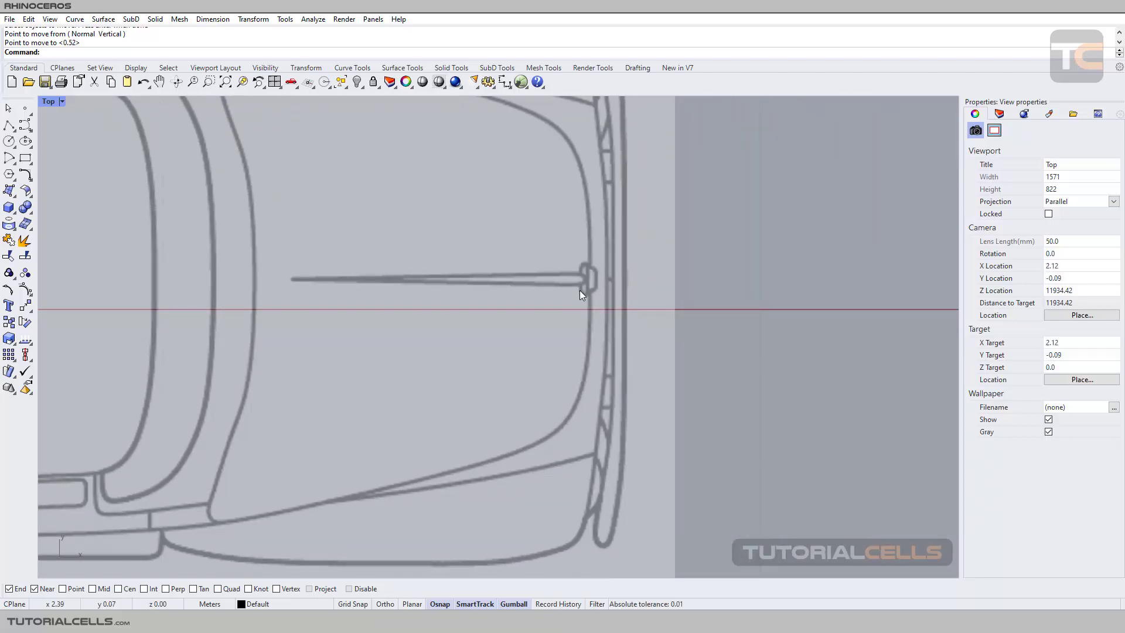
pyautogui.click(14, 133)
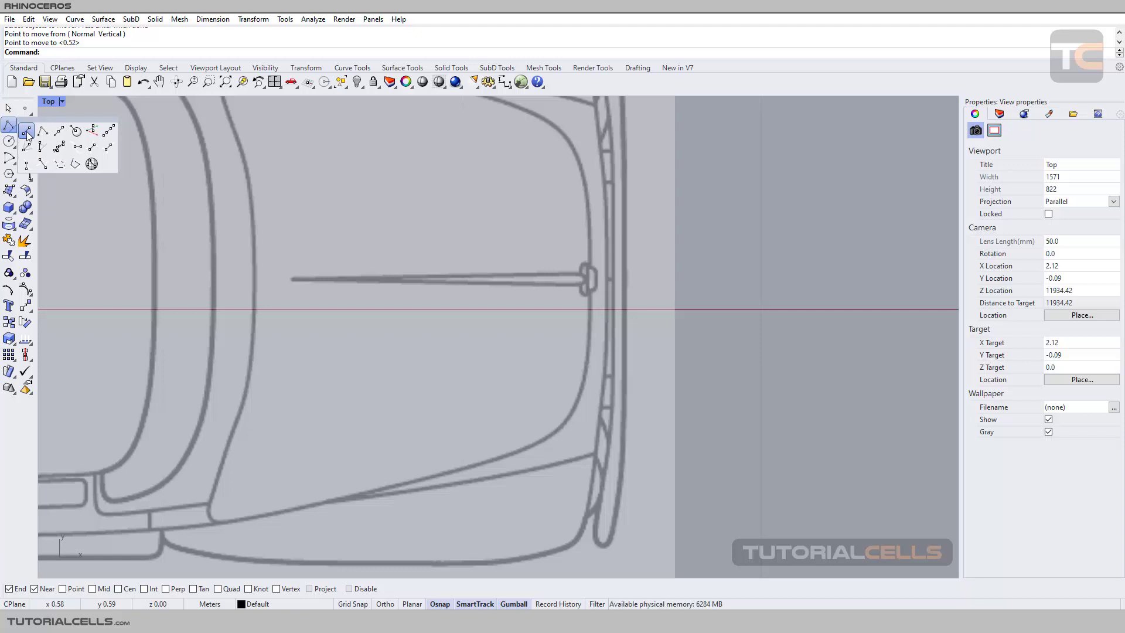
pyautogui.click(27, 133)
pyautogui.scroll(5, 586, 275)
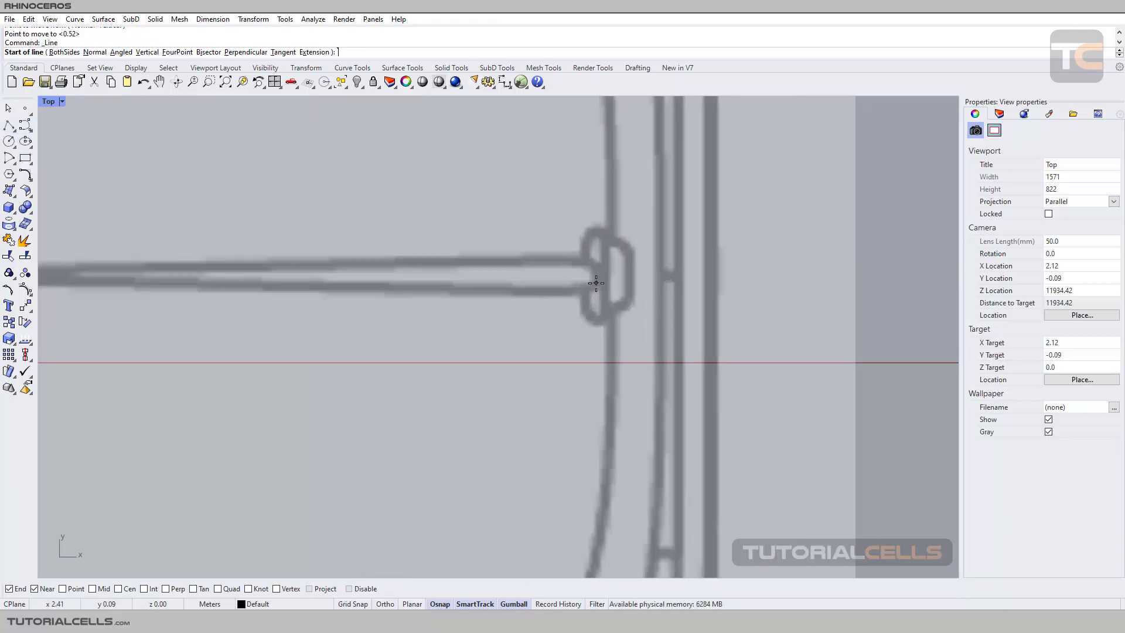
pyautogui.click(606, 269)
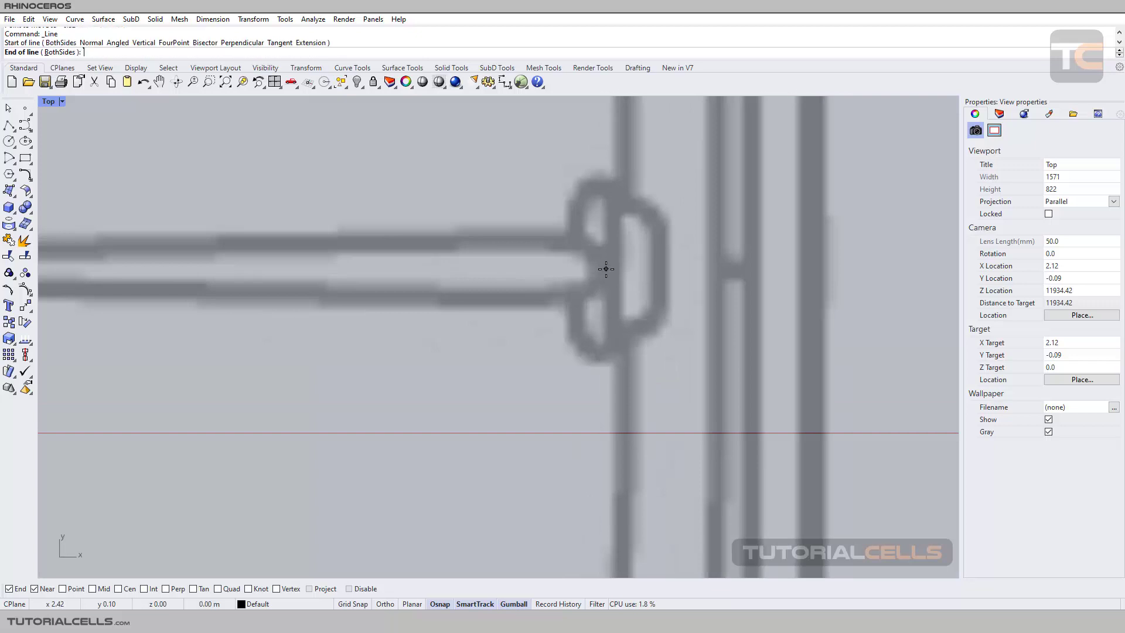
pyautogui.press('F8')
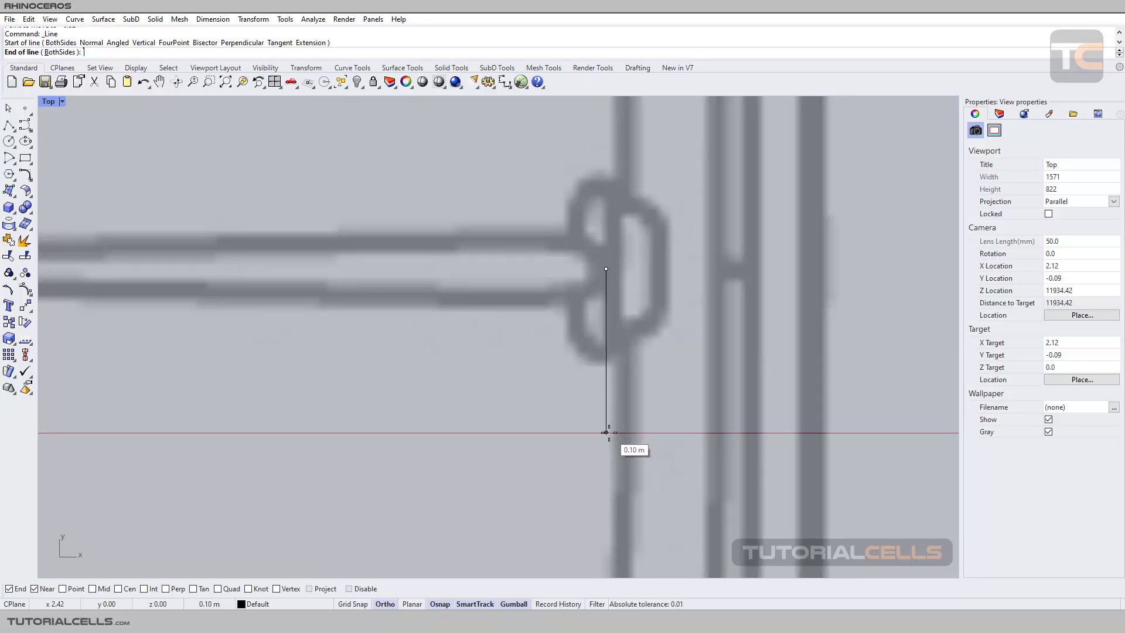
pyautogui.click(606, 432)
# Move the truck picture from the helper line's upper endpoint to its lower endpoint, centring the truck on the X axis
pyautogui.scroll(-3, 589, 338)
pyautogui.scroll(-5, 589, 337)
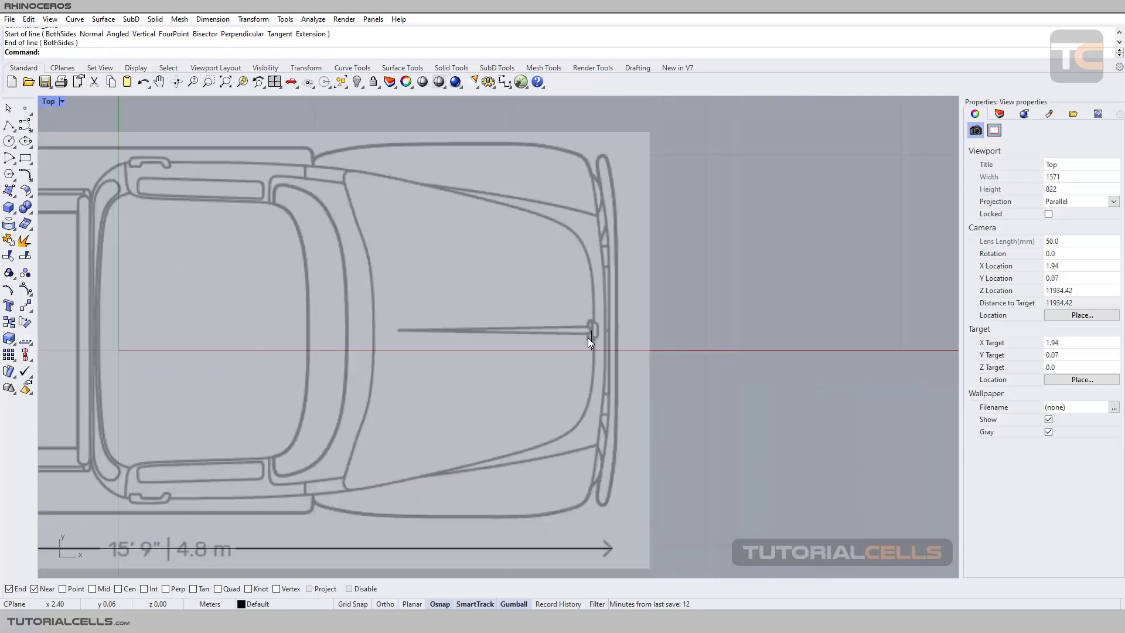
pyautogui.click(22, 309)
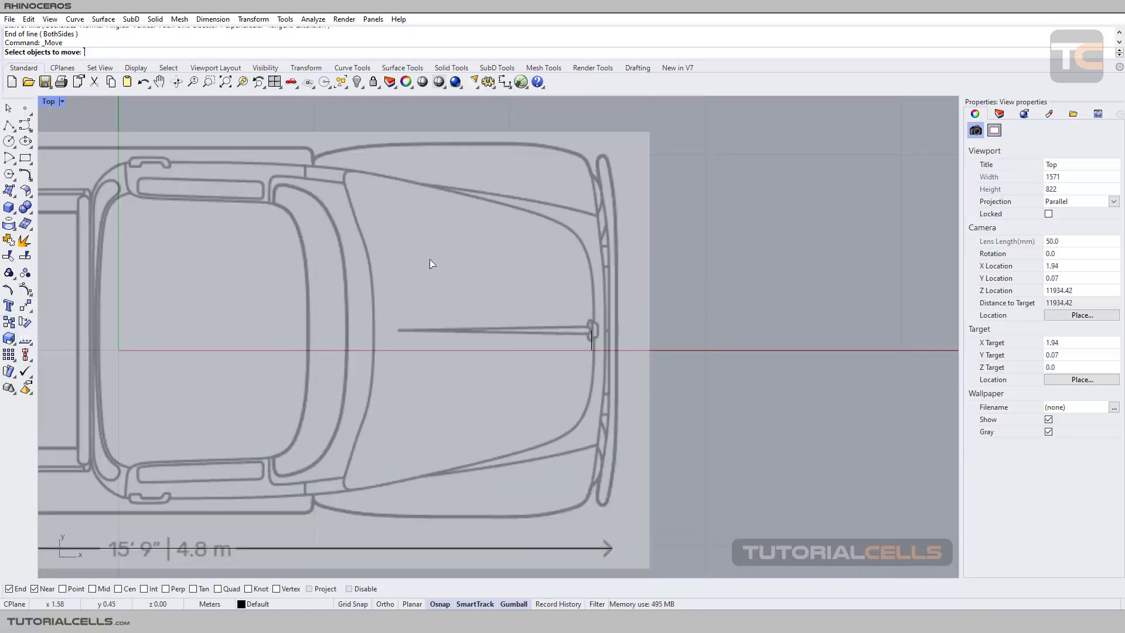
pyautogui.click(439, 257)
pyautogui.press('Return')
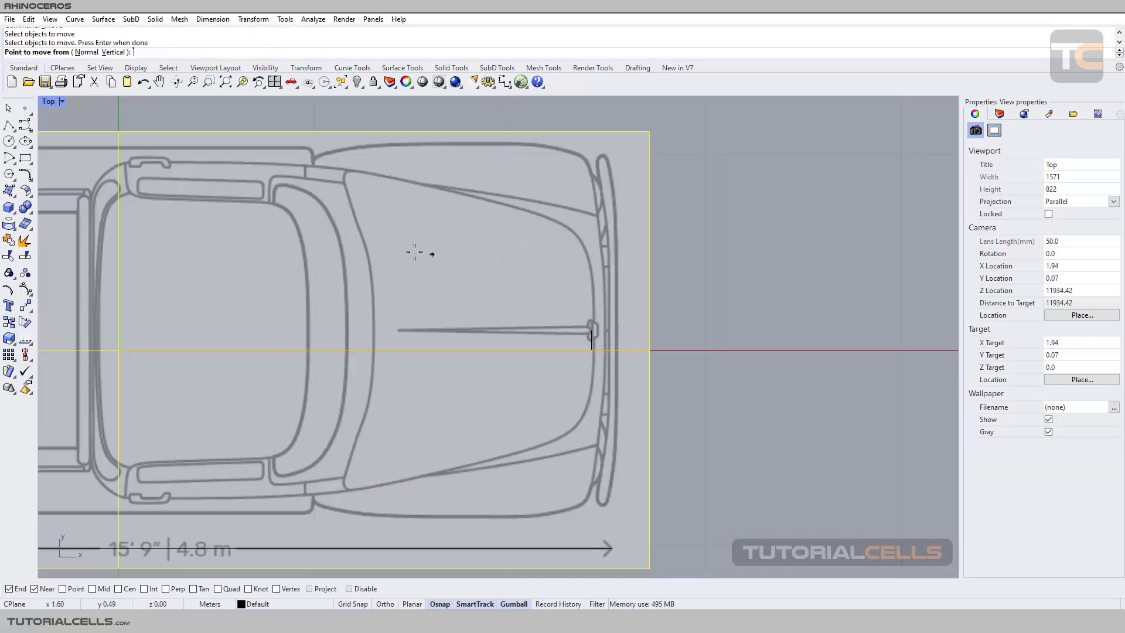
pyautogui.scroll(4, 573, 345)
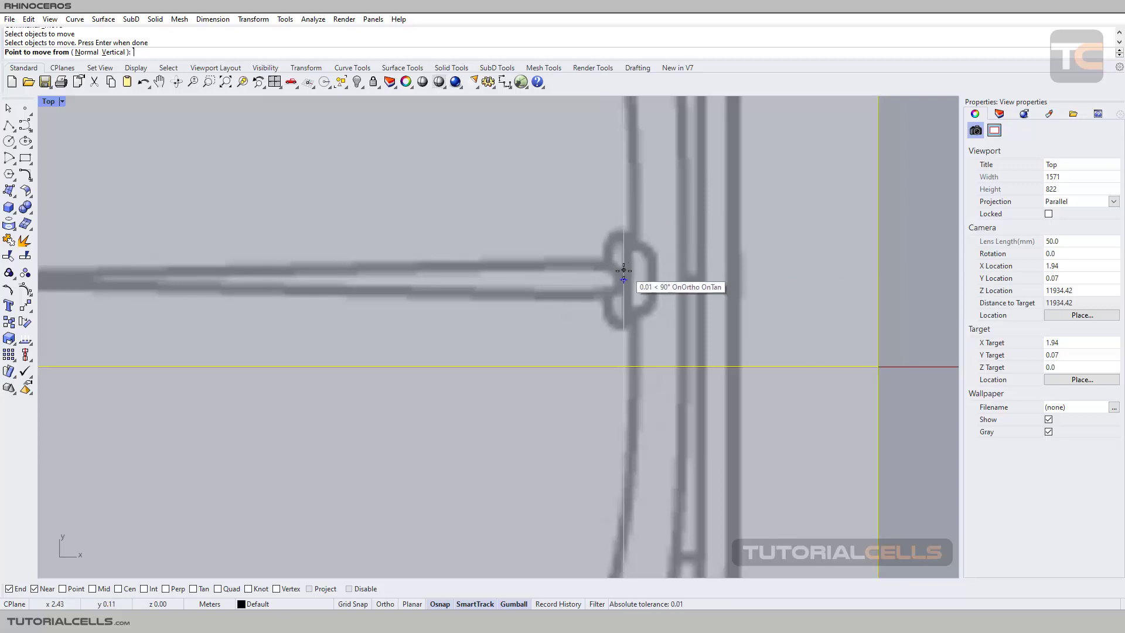
pyautogui.scroll(3, 623, 278)
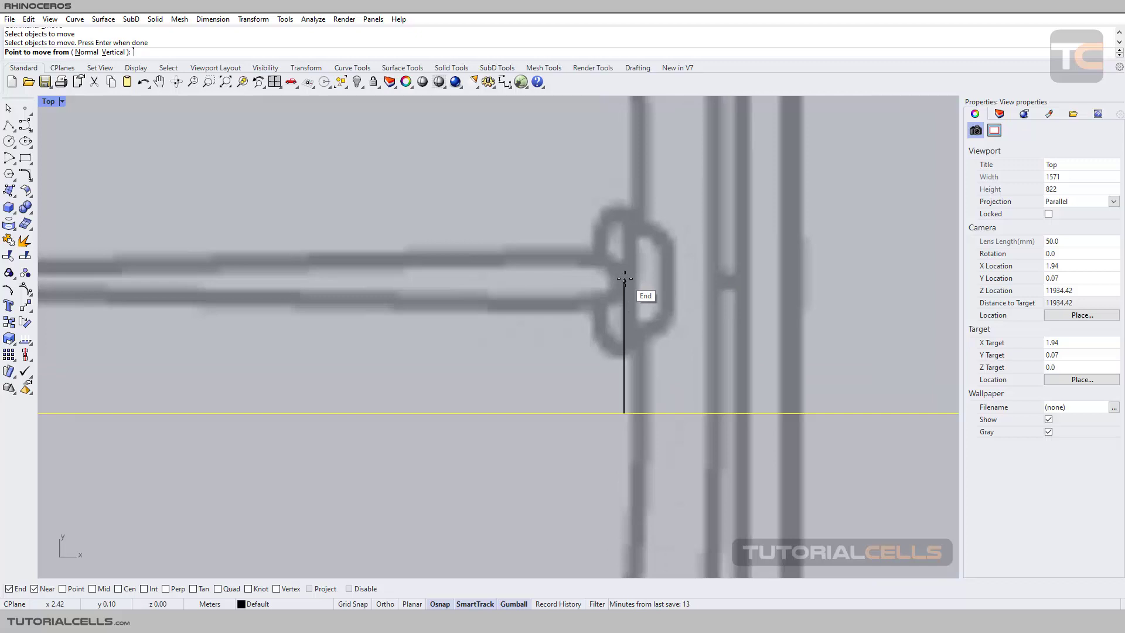
pyautogui.click(624, 280)
pyautogui.moveTo(625, 279); pyautogui.dragTo(623, 393, button='right')
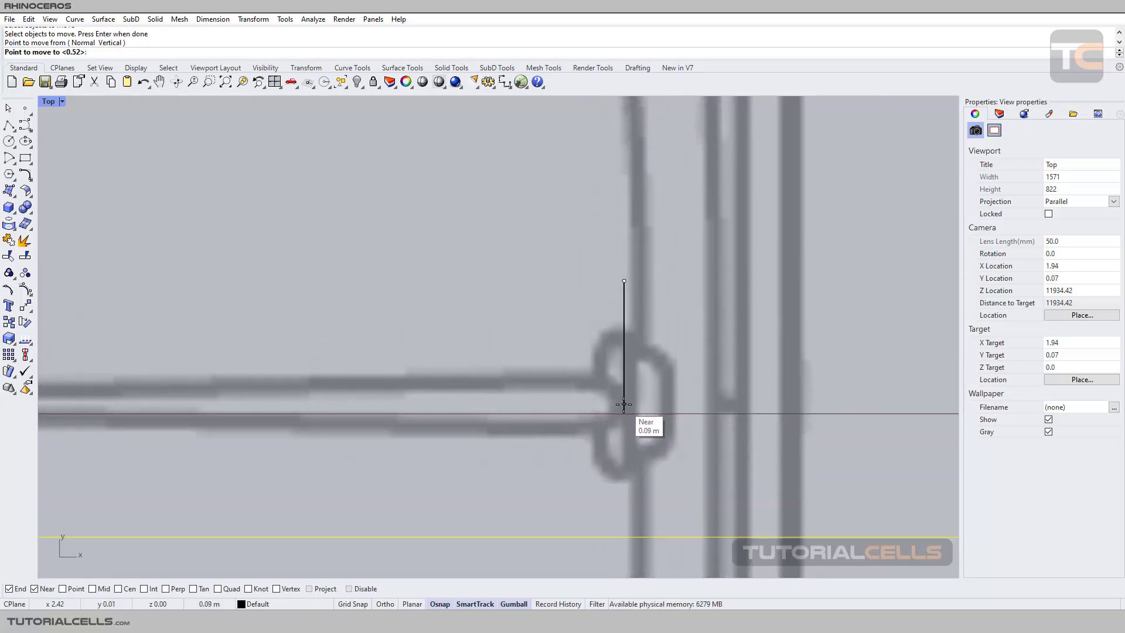
pyautogui.scroll(3, 624, 404)
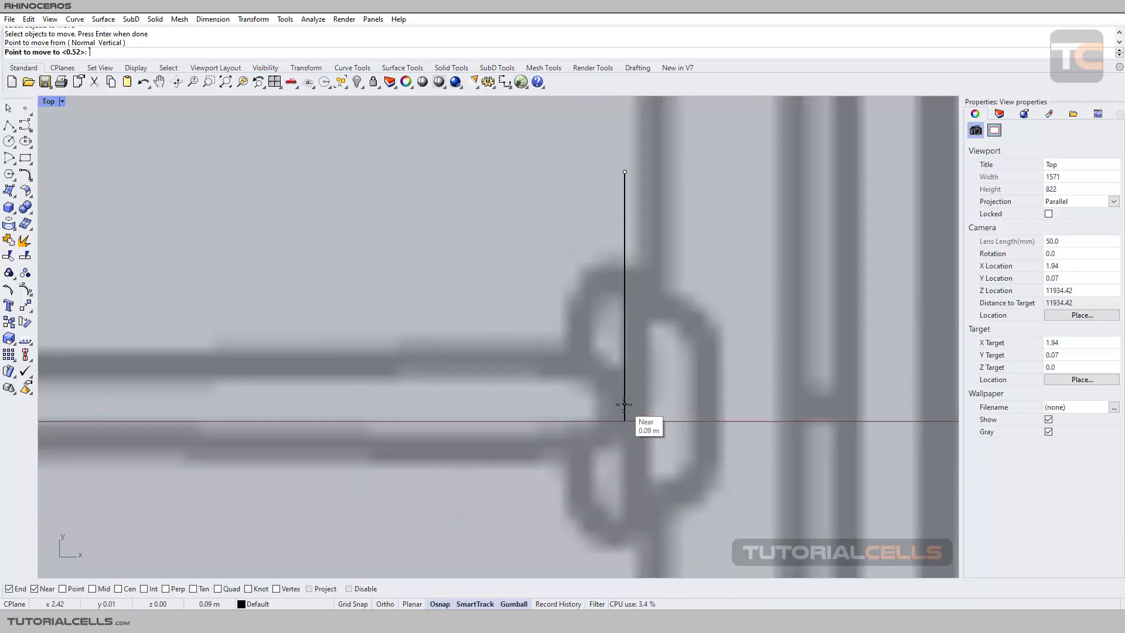
pyautogui.click(625, 420)
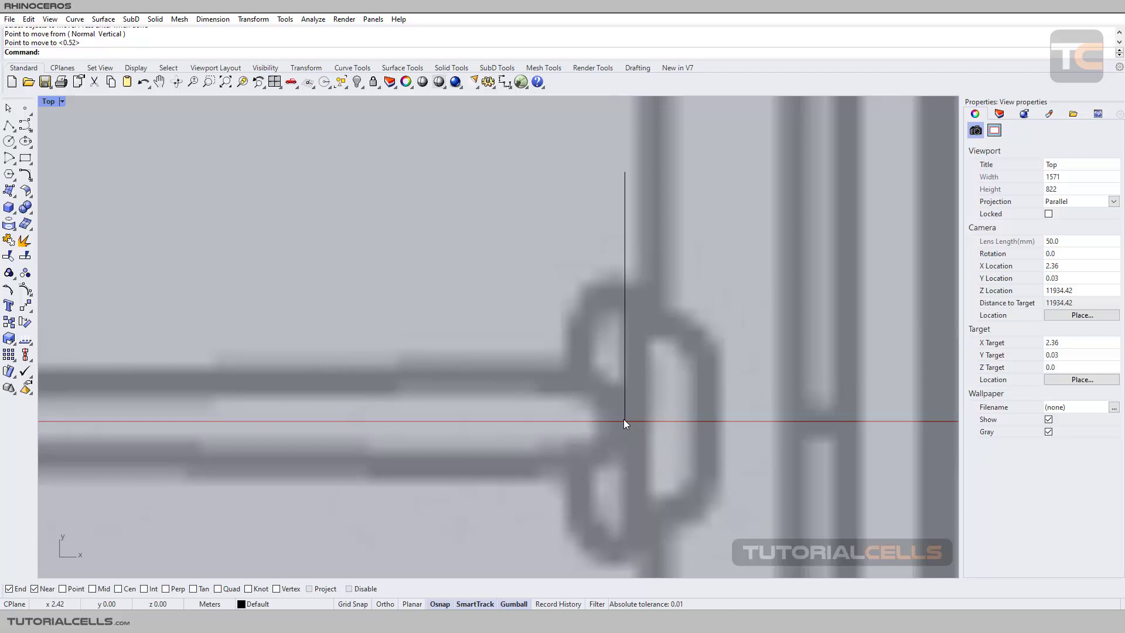
# Delete the short vertical helper curve at the hood emblem
pyautogui.scroll(-3, 623, 420)
pyautogui.click(624, 369)
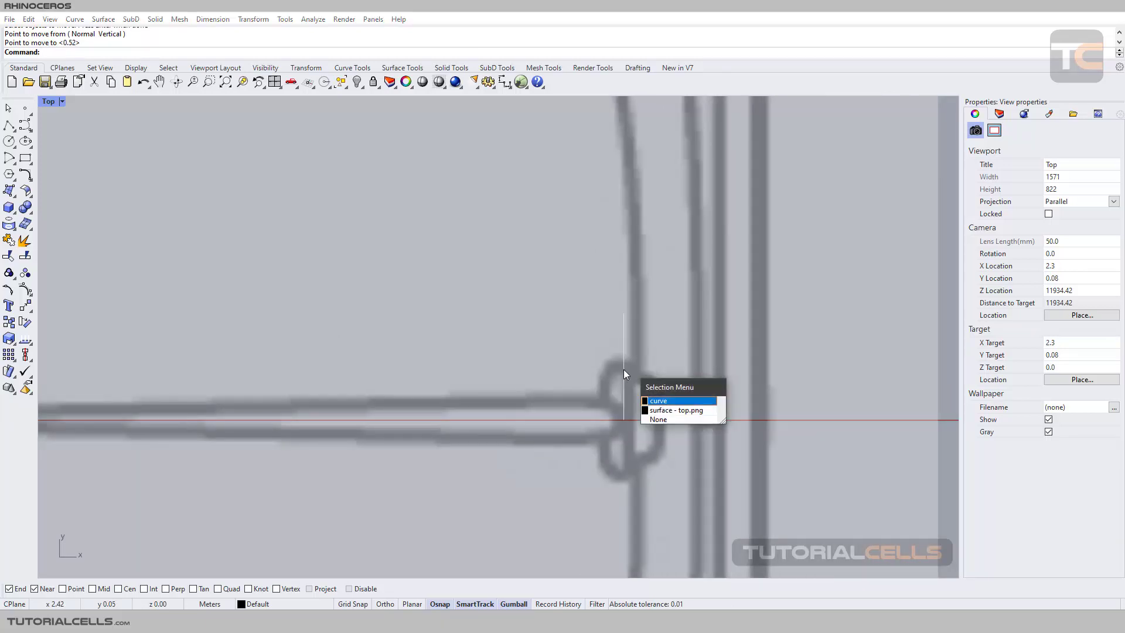
pyautogui.click(680, 400)
pyautogui.press('Delete')
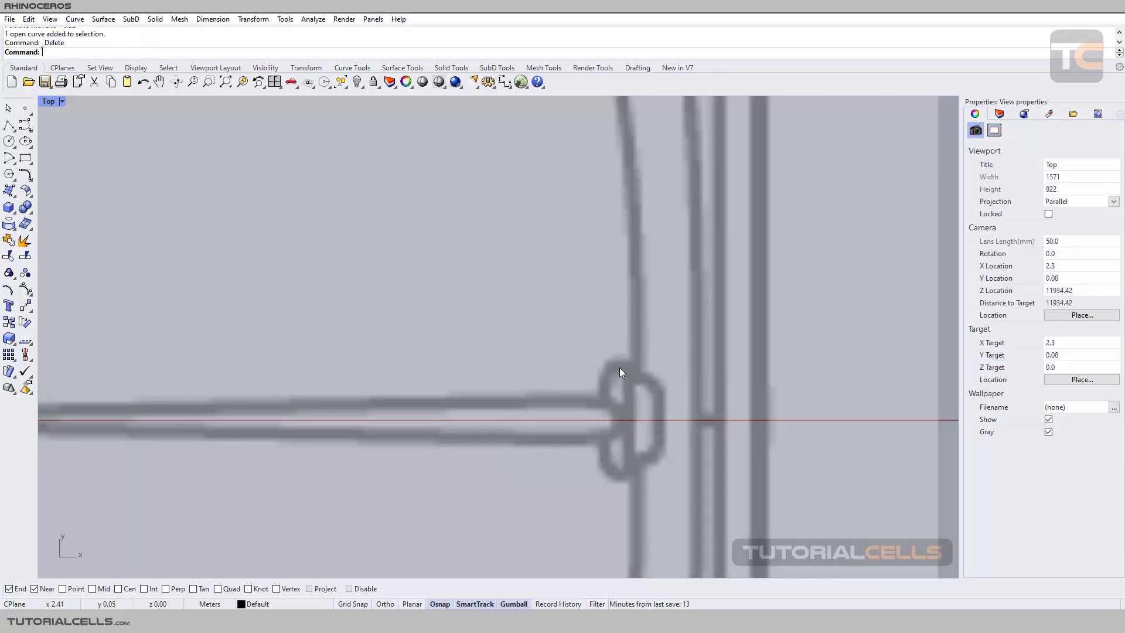
# Check the picture's alignment with the axes, restore the four-viewport layout and frame the picture in the Perspective view
pyautogui.scroll(-6, 620, 367)
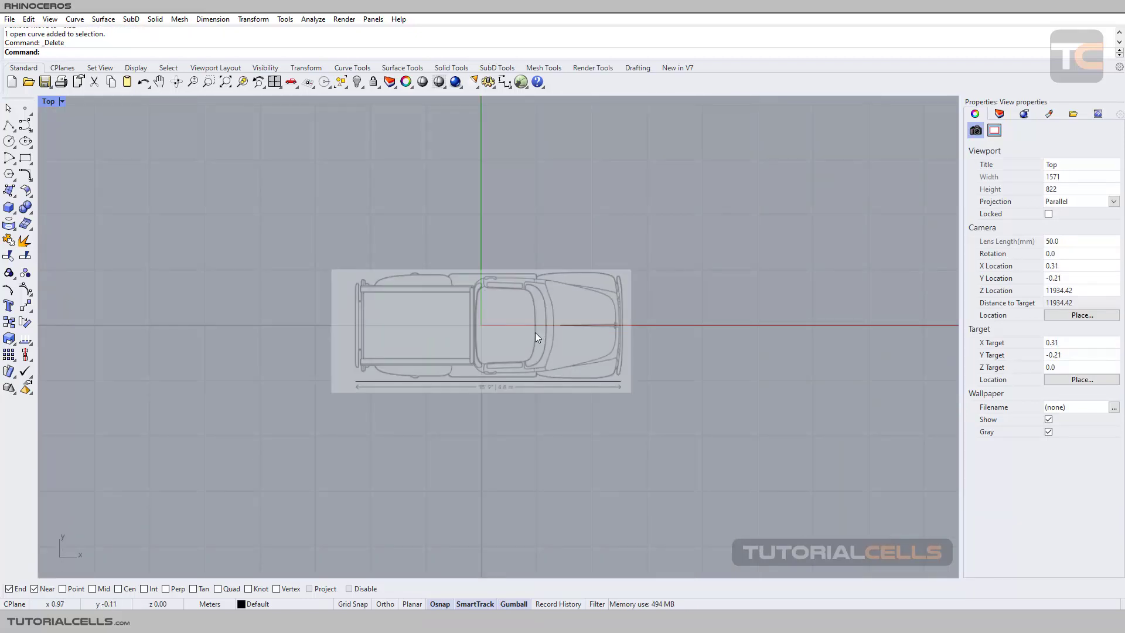
pyautogui.scroll(5, 707, 331)
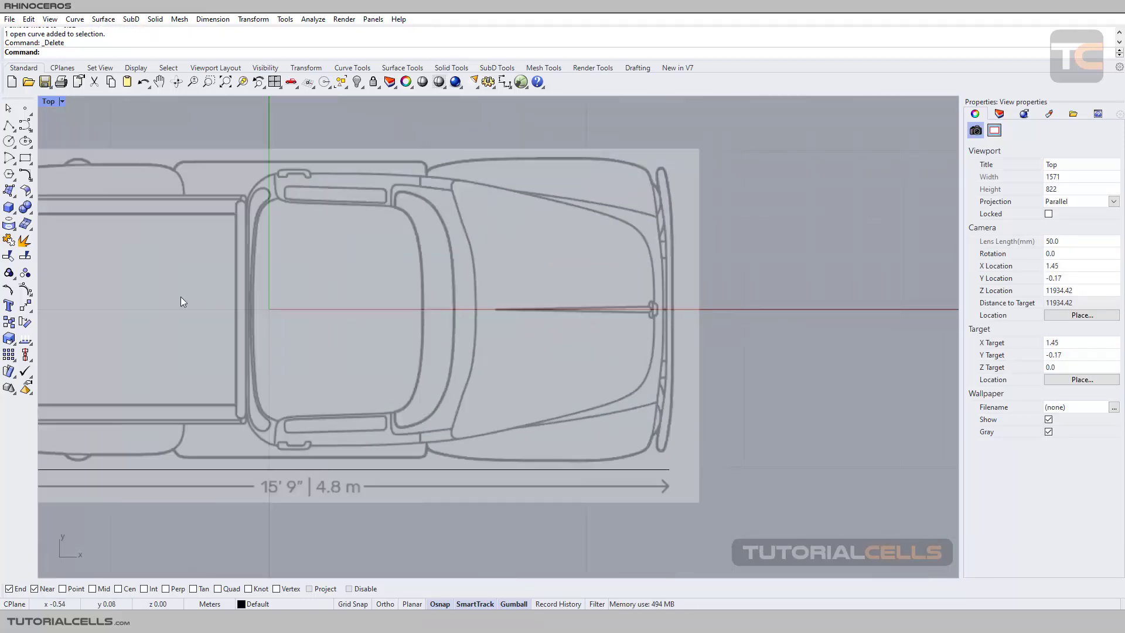
pyautogui.scroll(-3, 199, 299)
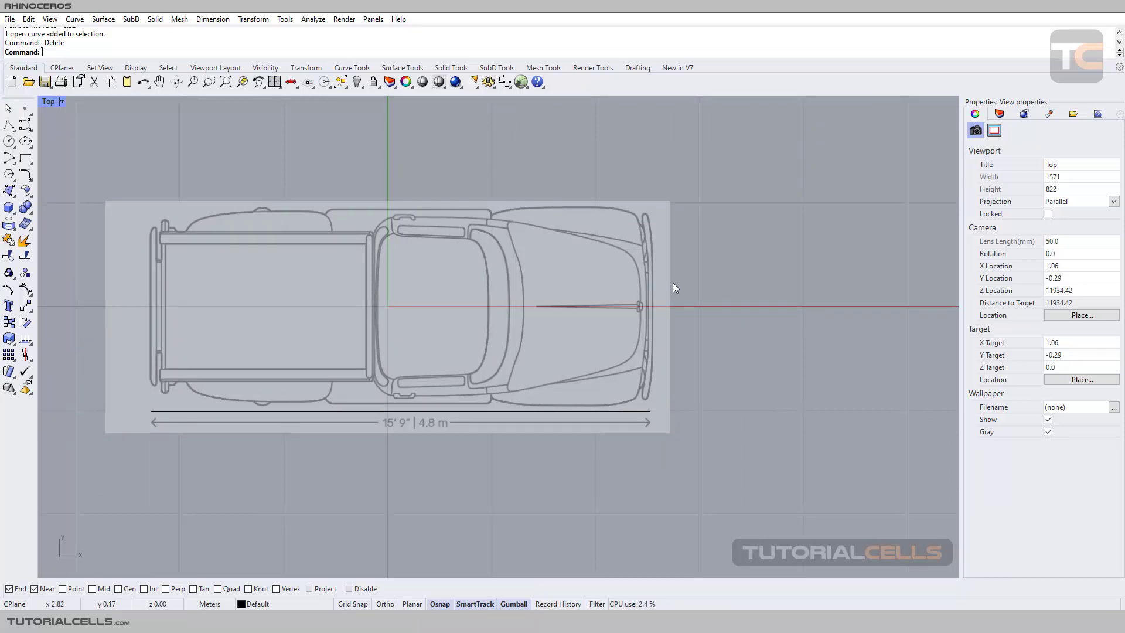
pyautogui.scroll(-5, 498, 331)
pyautogui.scroll(5, 461, 314)
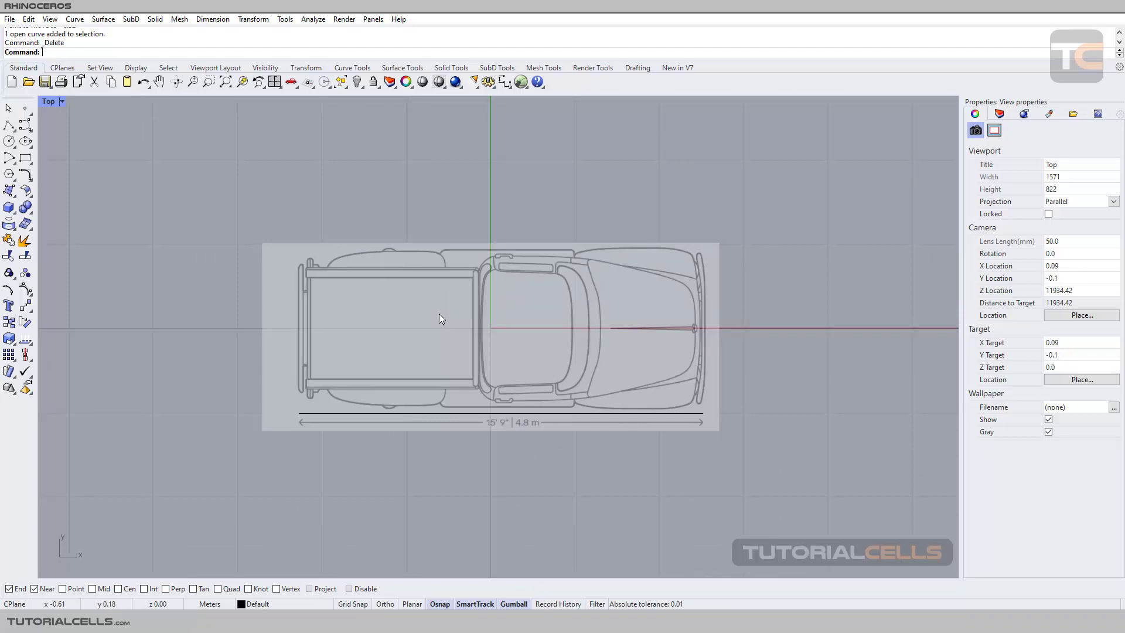
pyautogui.doubleClick(50, 101)
pyautogui.click(563, 261)
pyautogui.moveTo(624, 266); pyautogui.dragTo(647, 265, button='right')
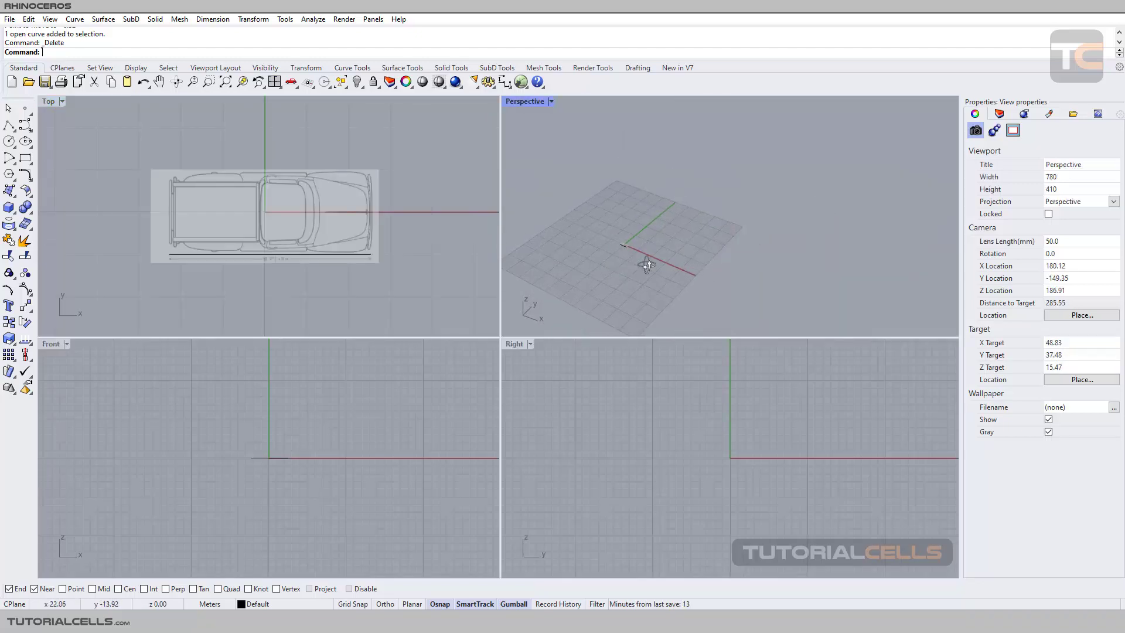
pyautogui.scroll(10, 638, 261)
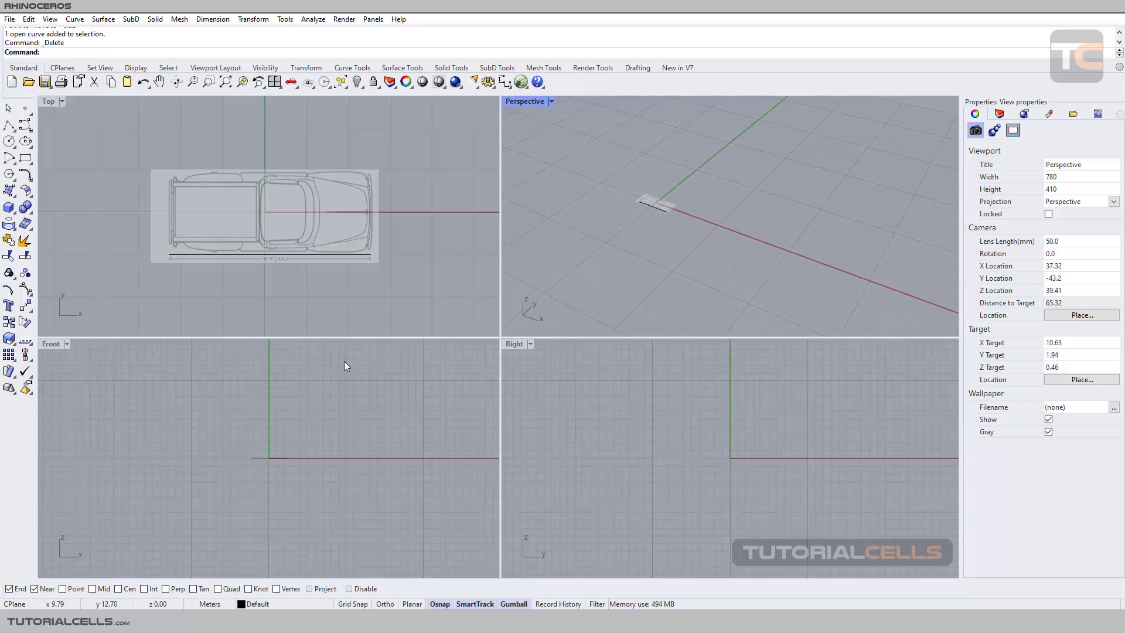
pyautogui.scroll(3, 662, 269)
pyautogui.keyDown('shift'); pyautogui.moveTo(660, 225); pyautogui.dragTo(665, 278, button='right'); pyautogui.keyUp('shift')
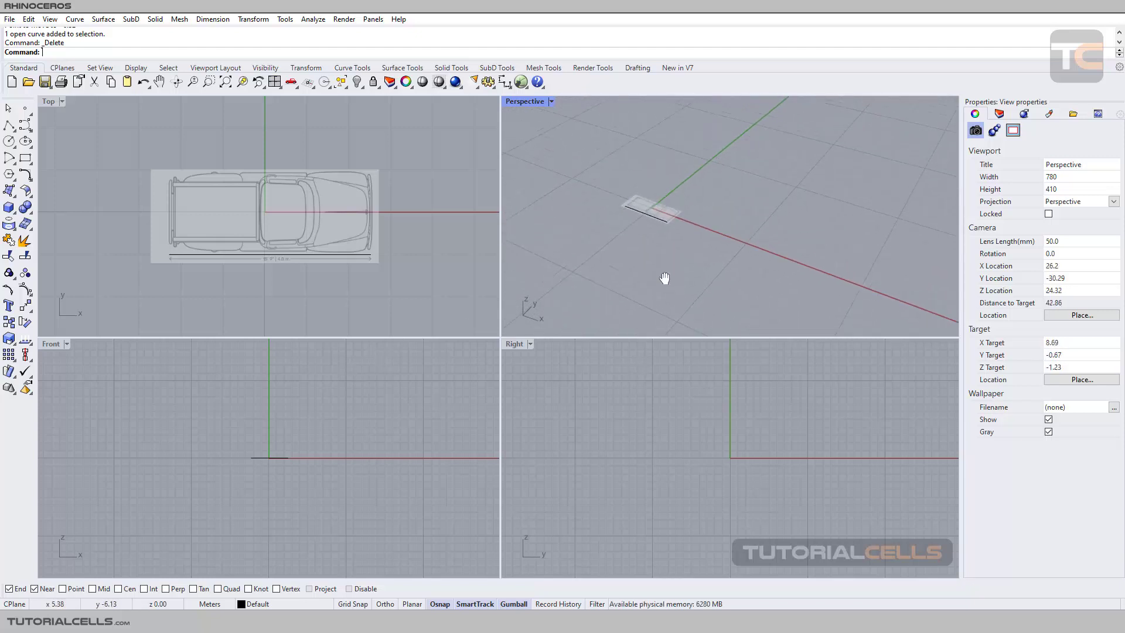
# Draw a box about 1.15 m high over the truck picture, with its base length following the 4.8 m reference line
pyautogui.scroll(8, 684, 244)
pyautogui.keyDown('shift'); pyautogui.moveTo(728, 237); pyautogui.dragTo(675, 261, button='right'); pyautogui.keyUp('shift')
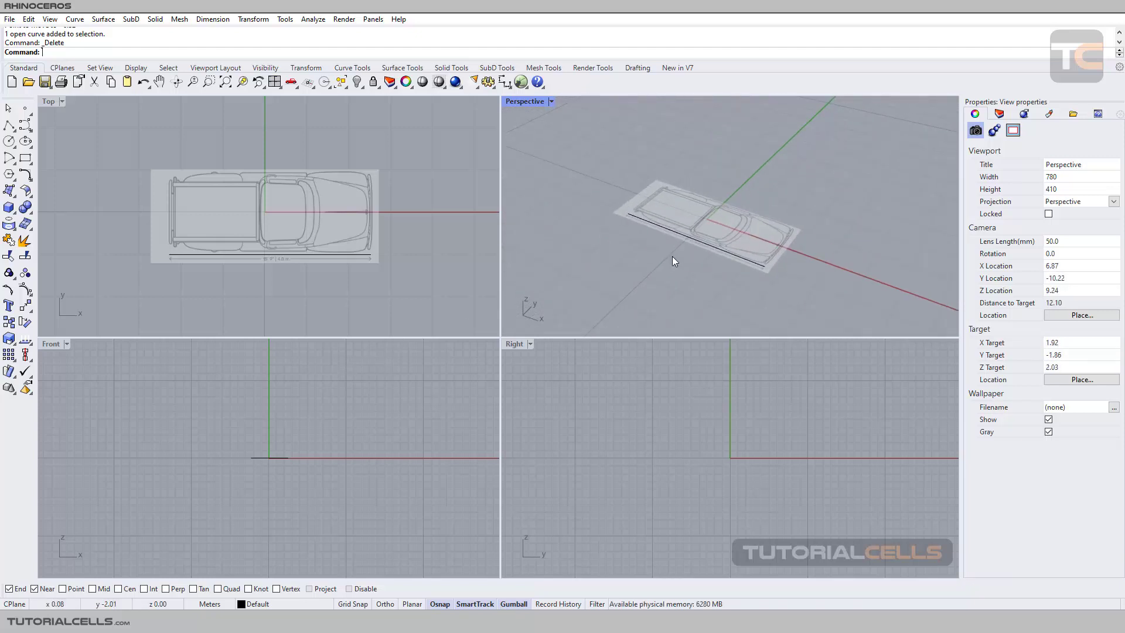
pyautogui.scroll(3, 672, 258)
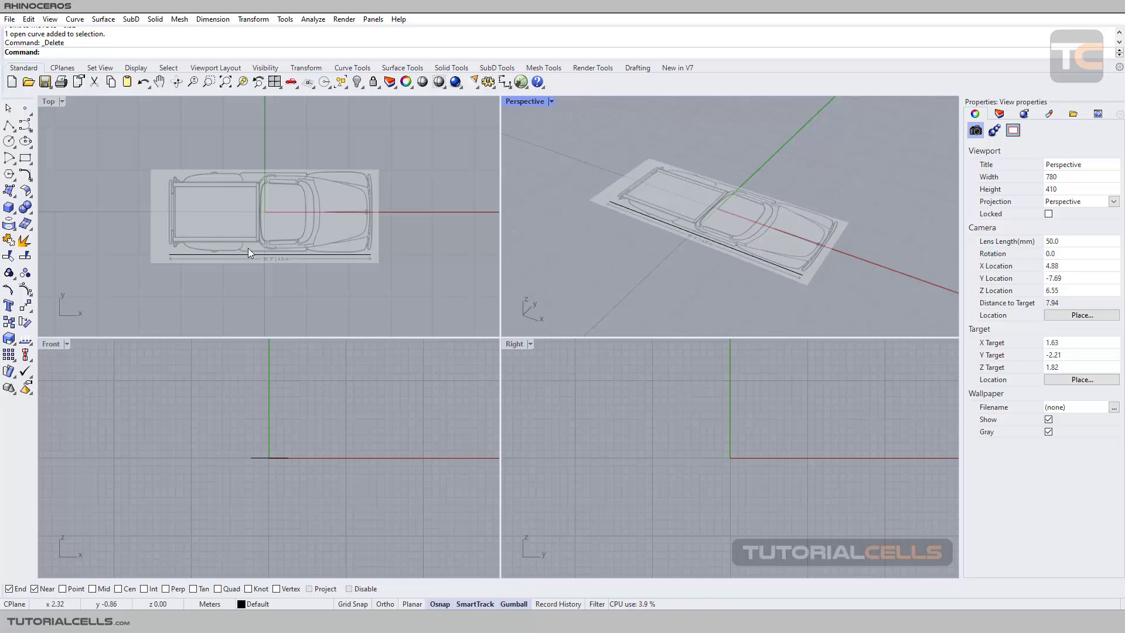
pyautogui.click(9, 208)
pyautogui.click(610, 203)
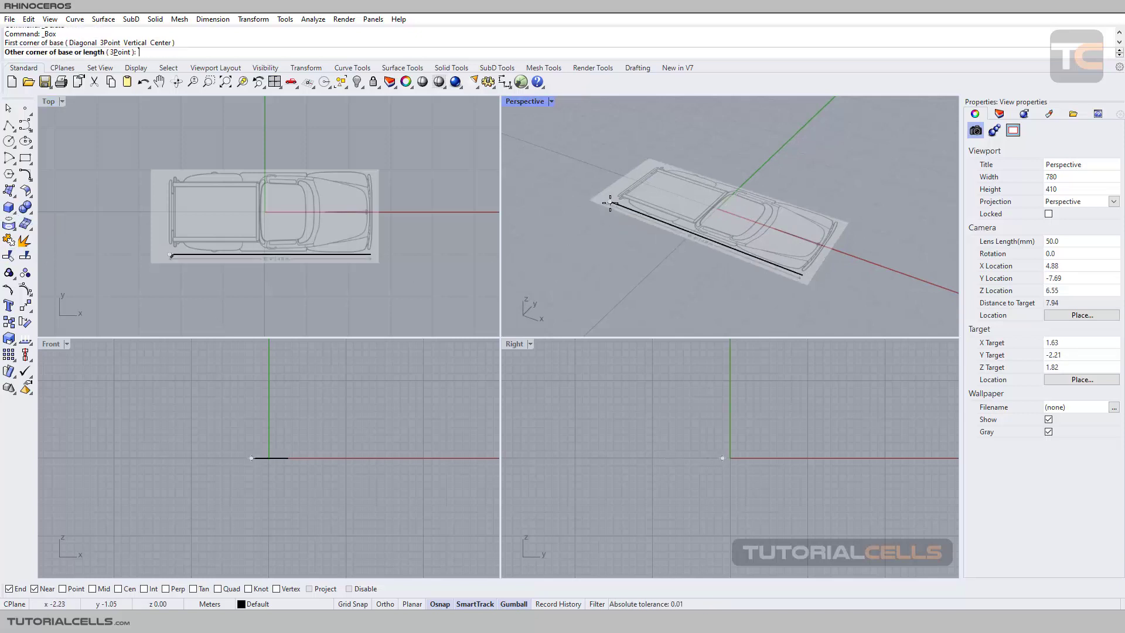
pyautogui.click(803, 275)
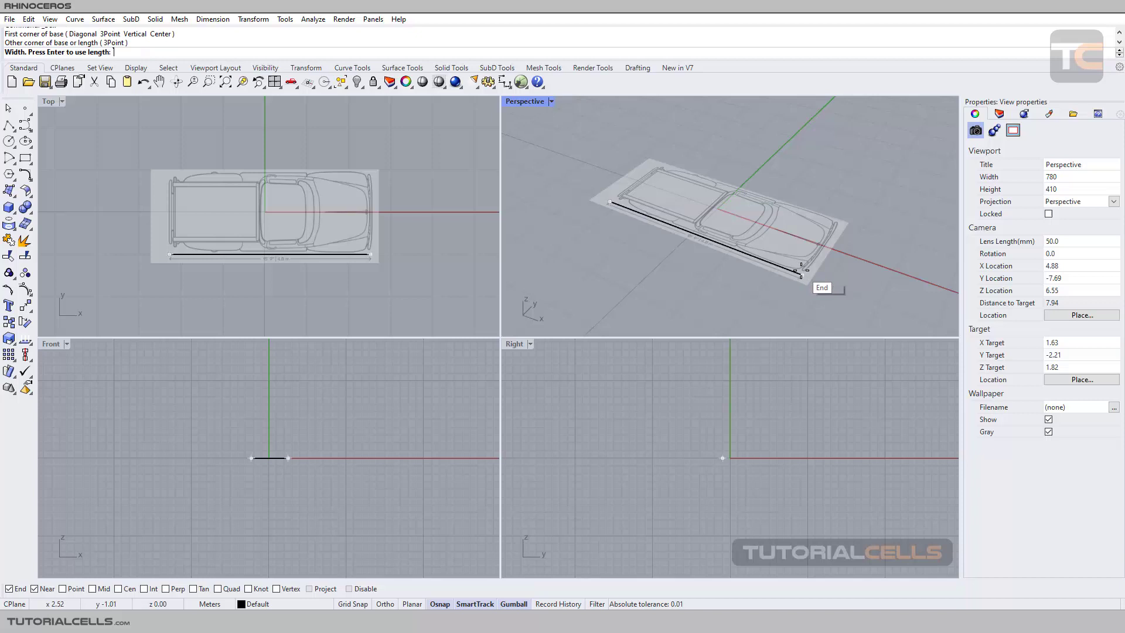
pyautogui.click(832, 231)
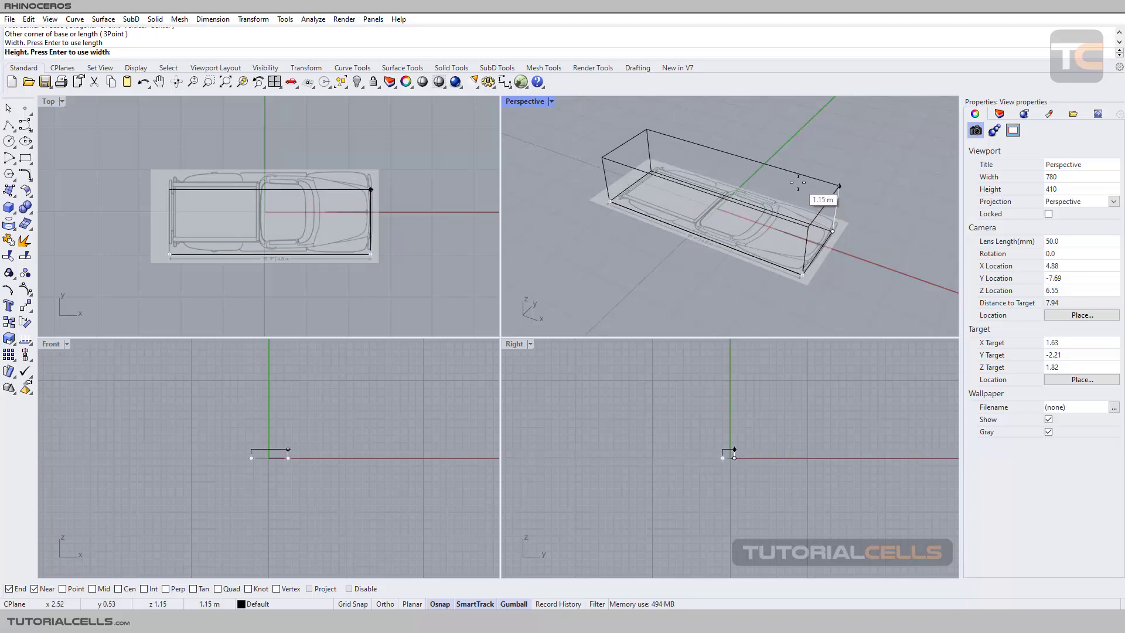
pyautogui.click(798, 182)
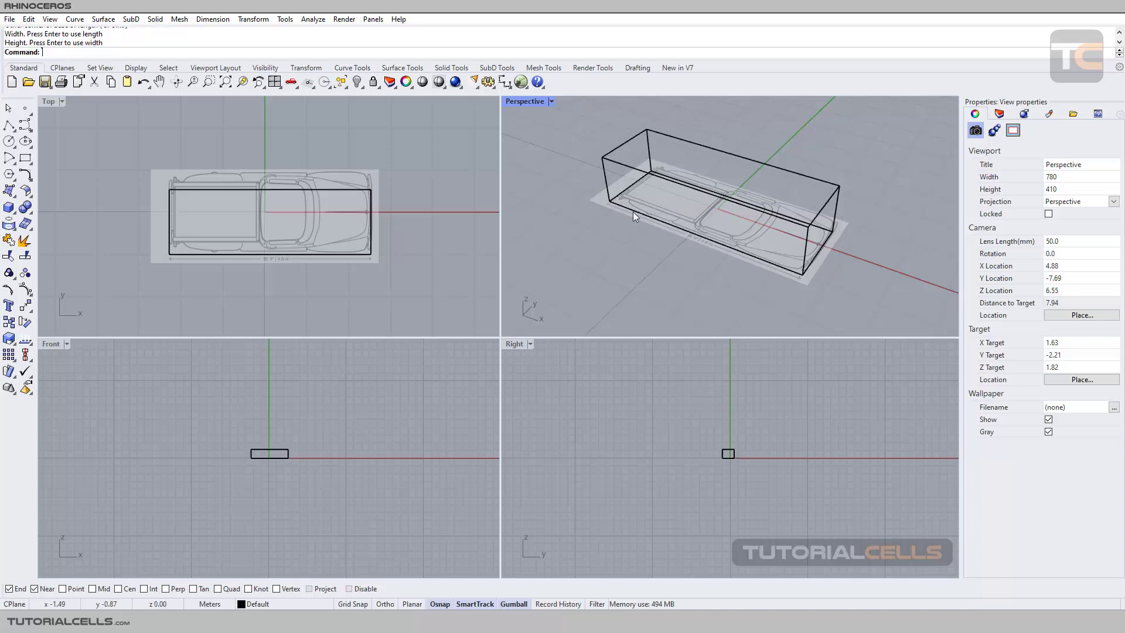
# Set the Perspective viewport to the Shaded display mode
pyautogui.click(551, 102)
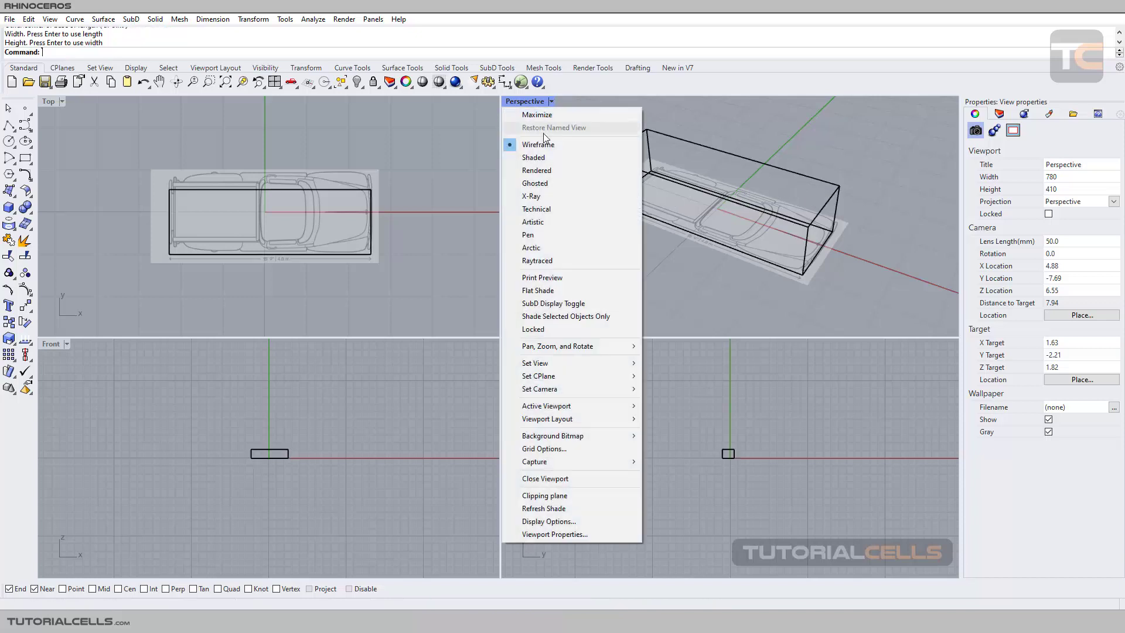
pyautogui.click(545, 158)
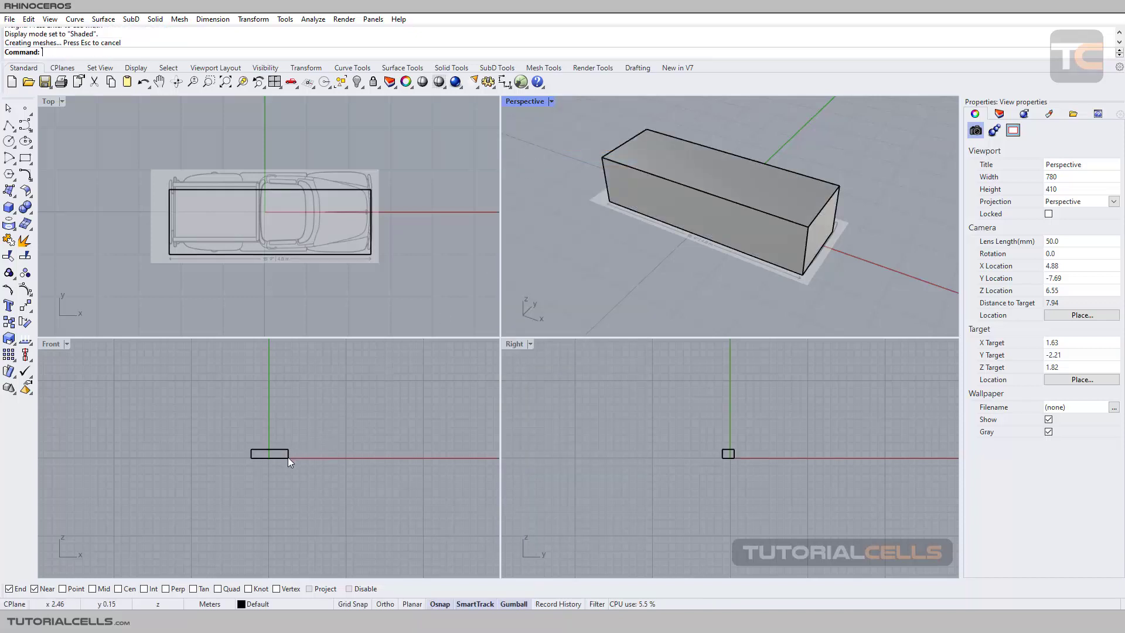
pyautogui.scroll(5, 283, 458)
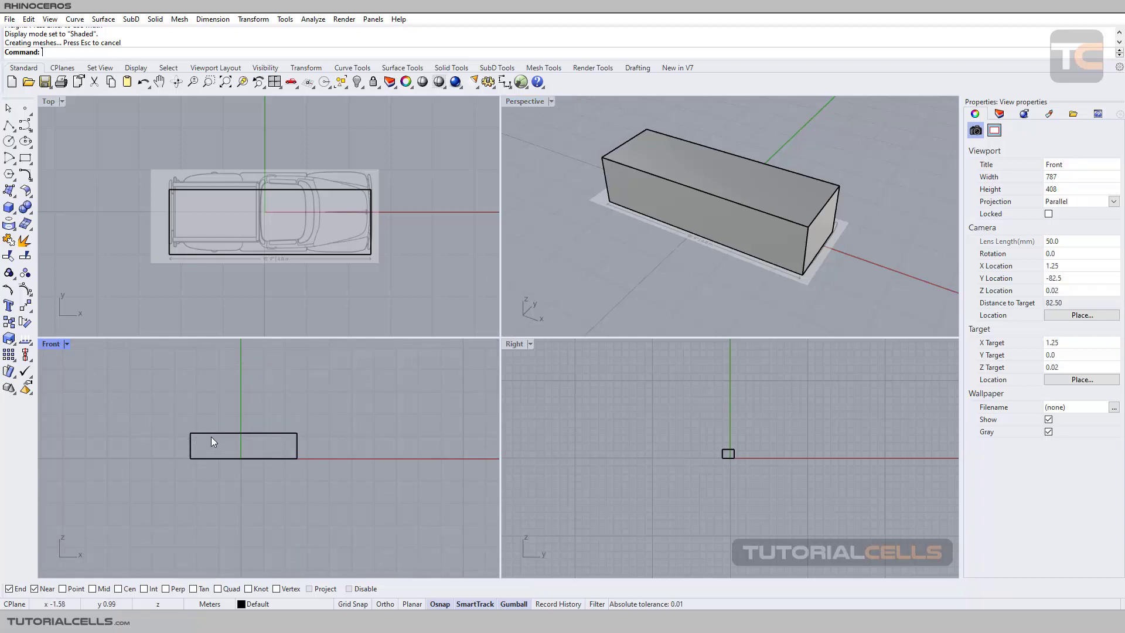
# Select the box, truck picture and reference line together and rotate them 90 degrees about the Z axis
pyautogui.scroll(-3, 565, 272)
pyautogui.scroll(-2, 567, 276)
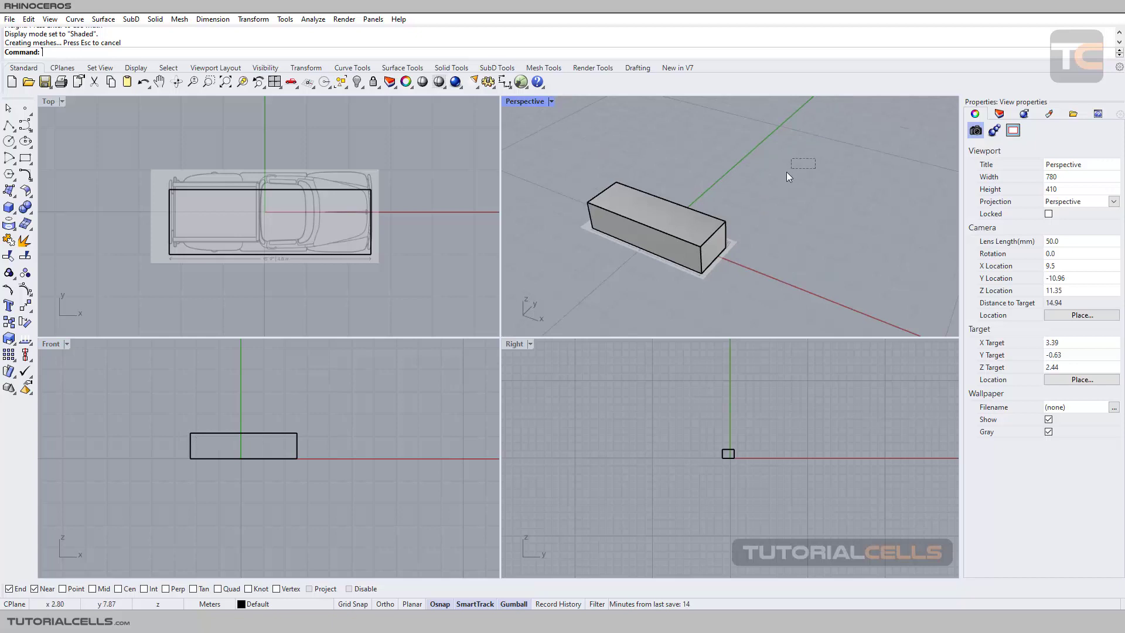
pyautogui.moveTo(786, 171); pyautogui.dragTo(527, 298)
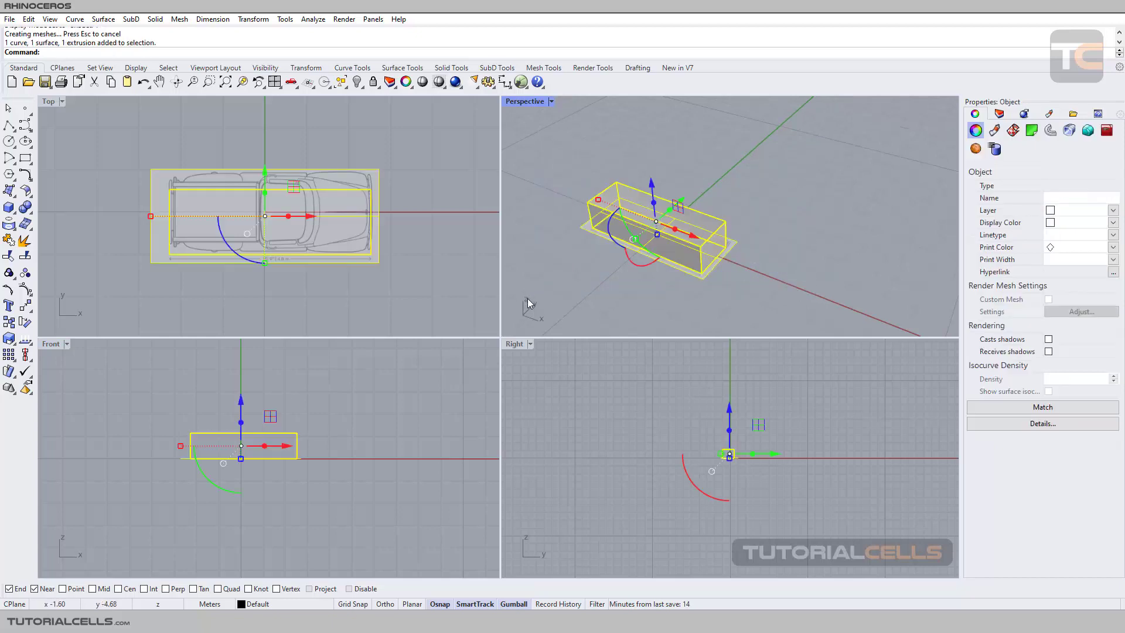
pyautogui.click(610, 237)
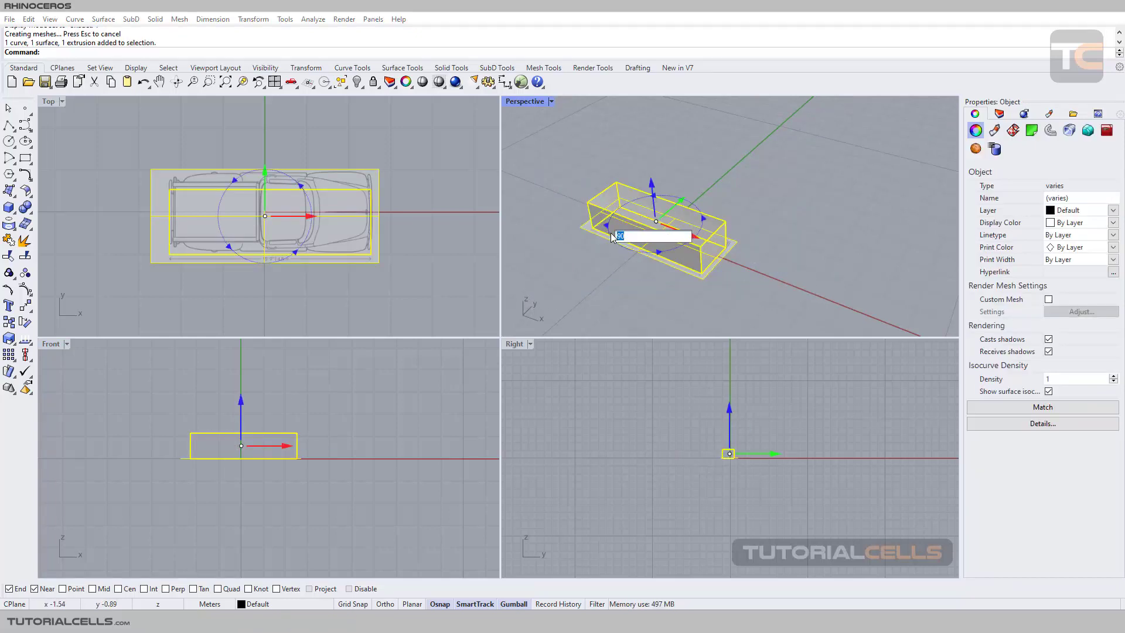
pyautogui.press('Return')
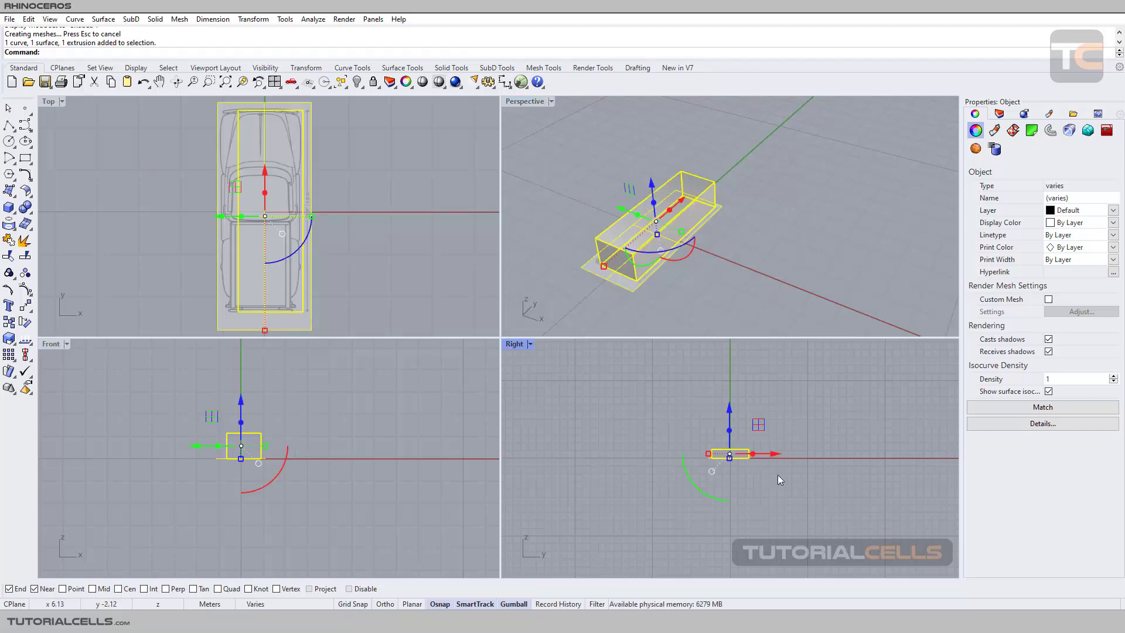
# Delete the box, keeping the rotated truck picture and reference line
pyautogui.scroll(4, 778, 474)
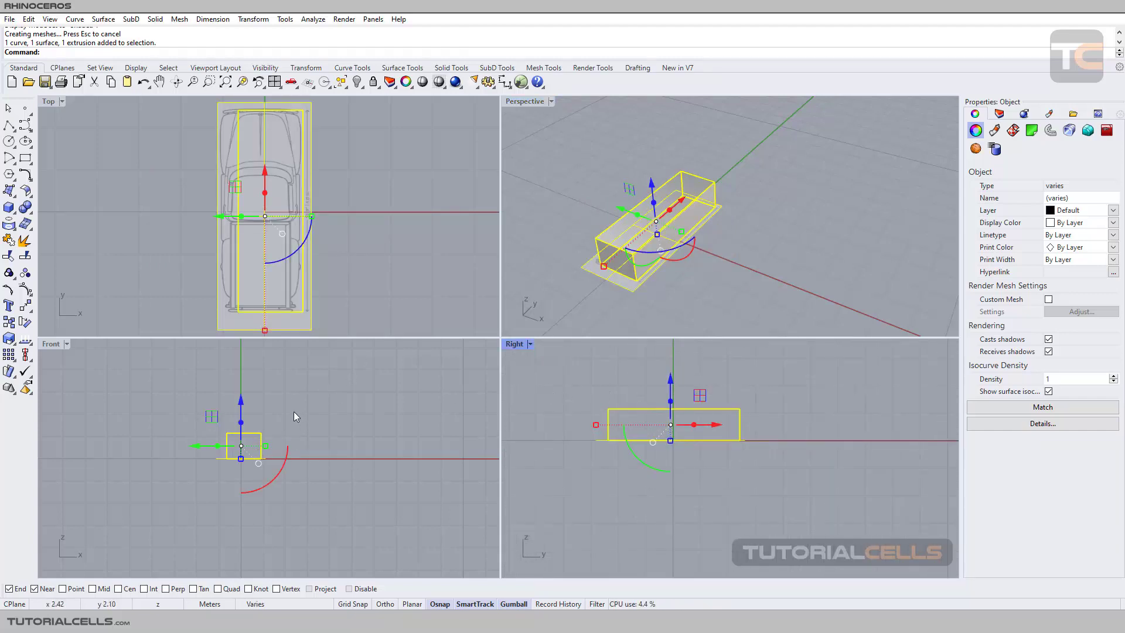
pyautogui.click(547, 232)
pyautogui.scroll(-2, 549, 233)
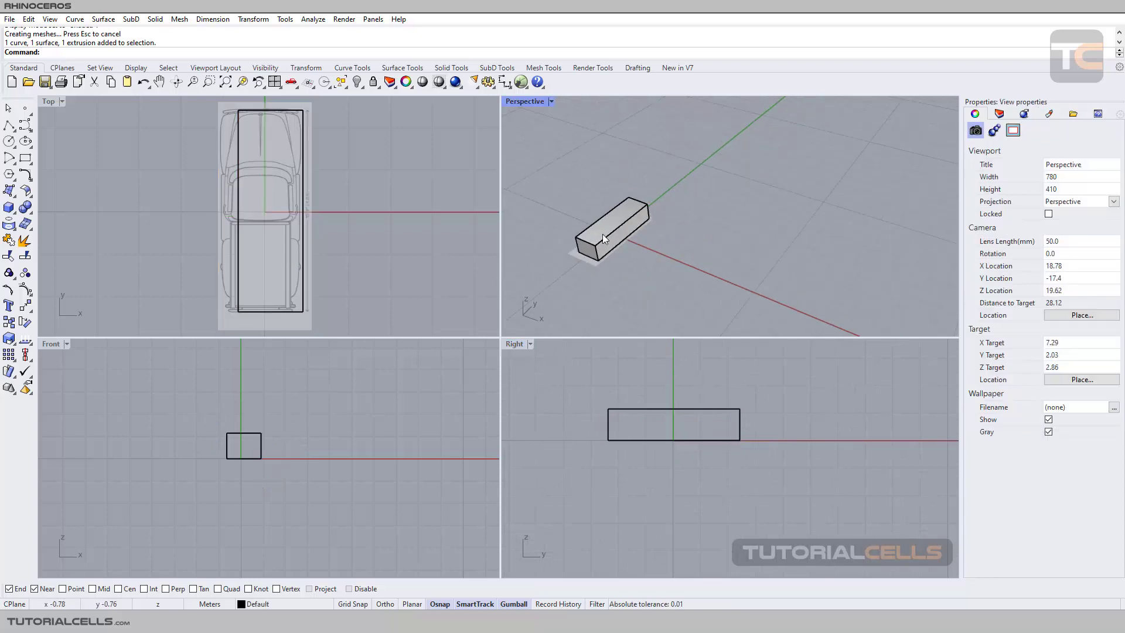
pyautogui.click(613, 233)
pyautogui.press('Delete')
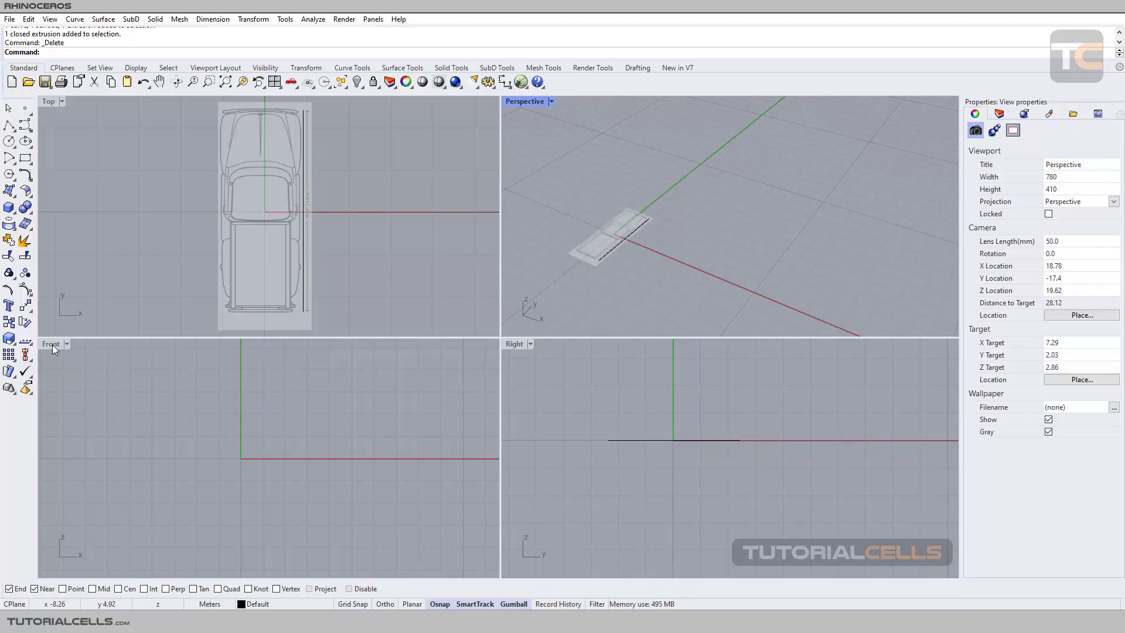
# Insert the right blueprint image as a picture in the Right viewport, starting at the rear end of the reference line
pyautogui.doubleClick(511, 345)
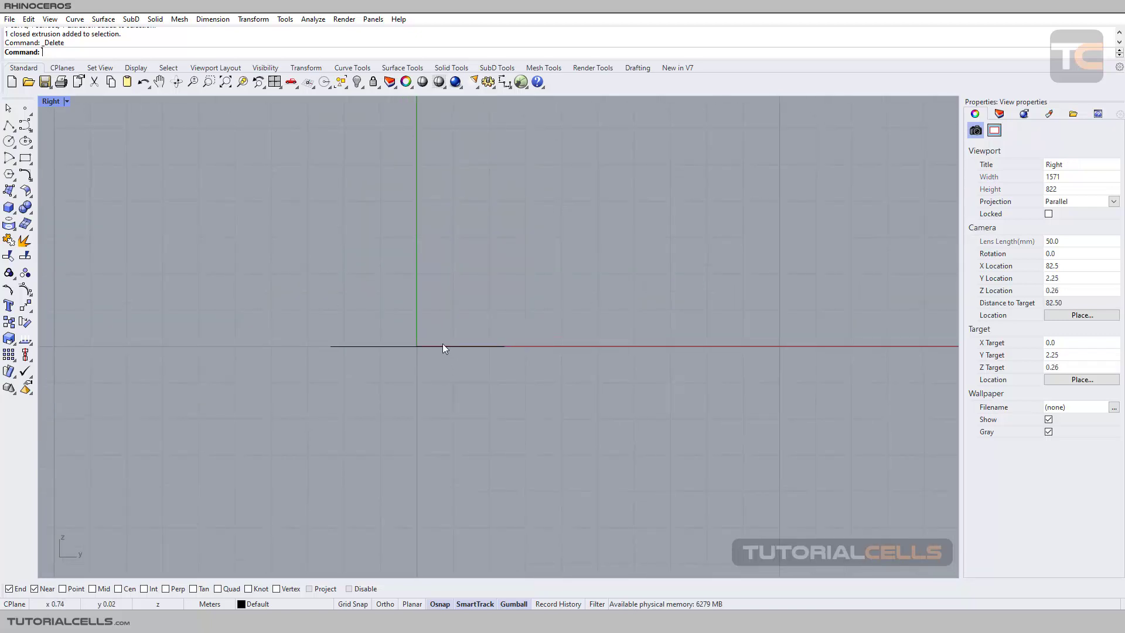
pyautogui.scroll(3, 443, 347)
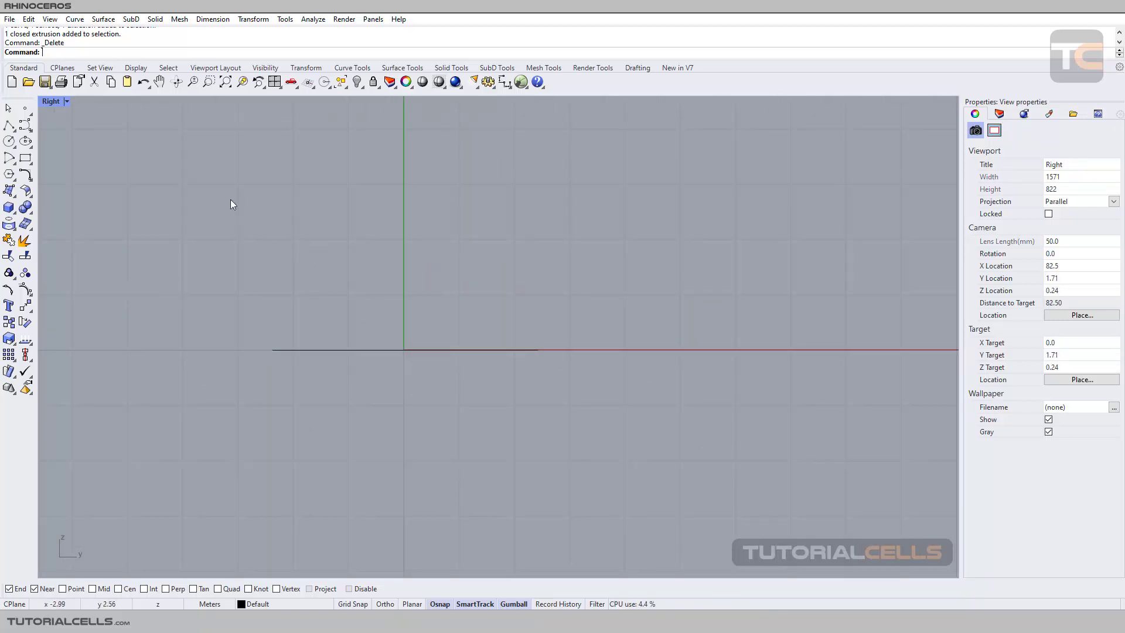
pyautogui.click(220, 68)
pyautogui.click(213, 82)
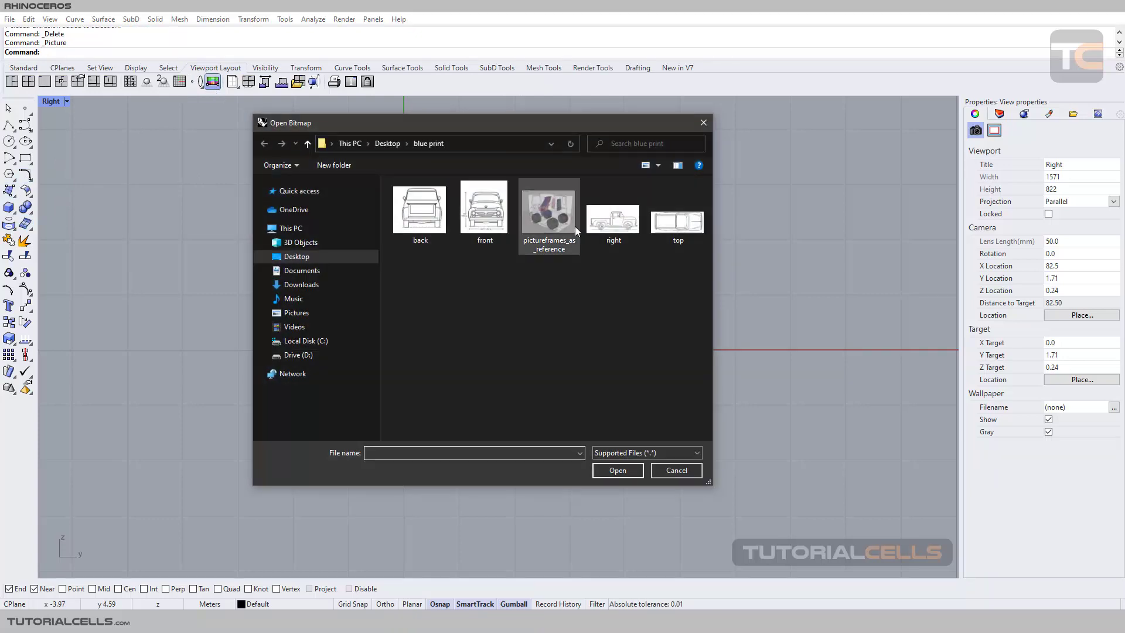
pyautogui.doubleClick(607, 226)
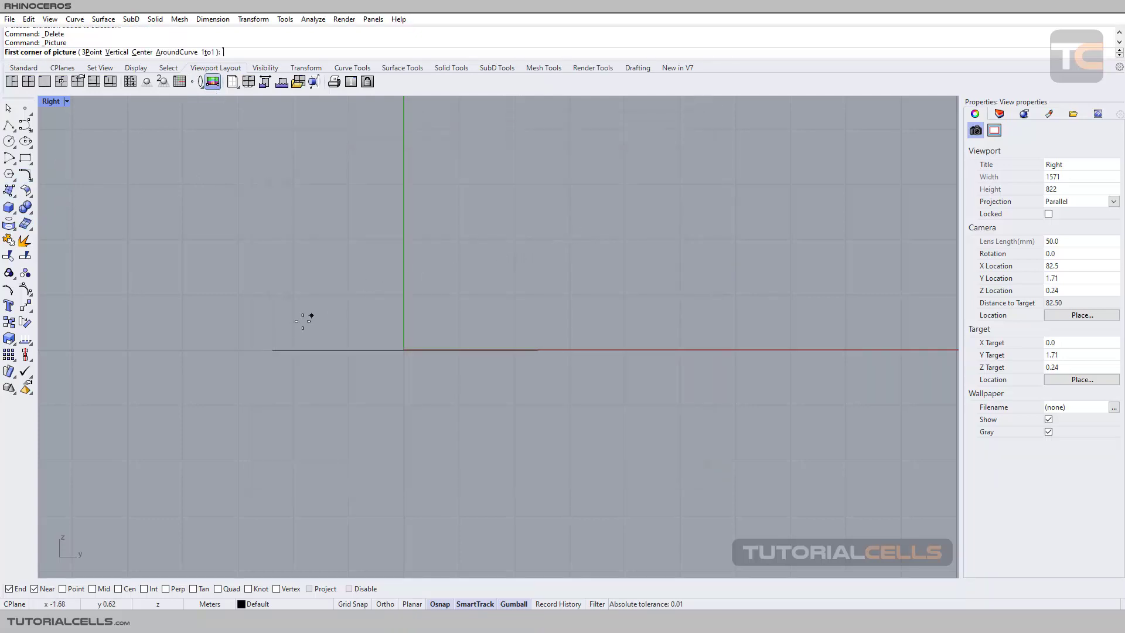
pyautogui.click(271, 344)
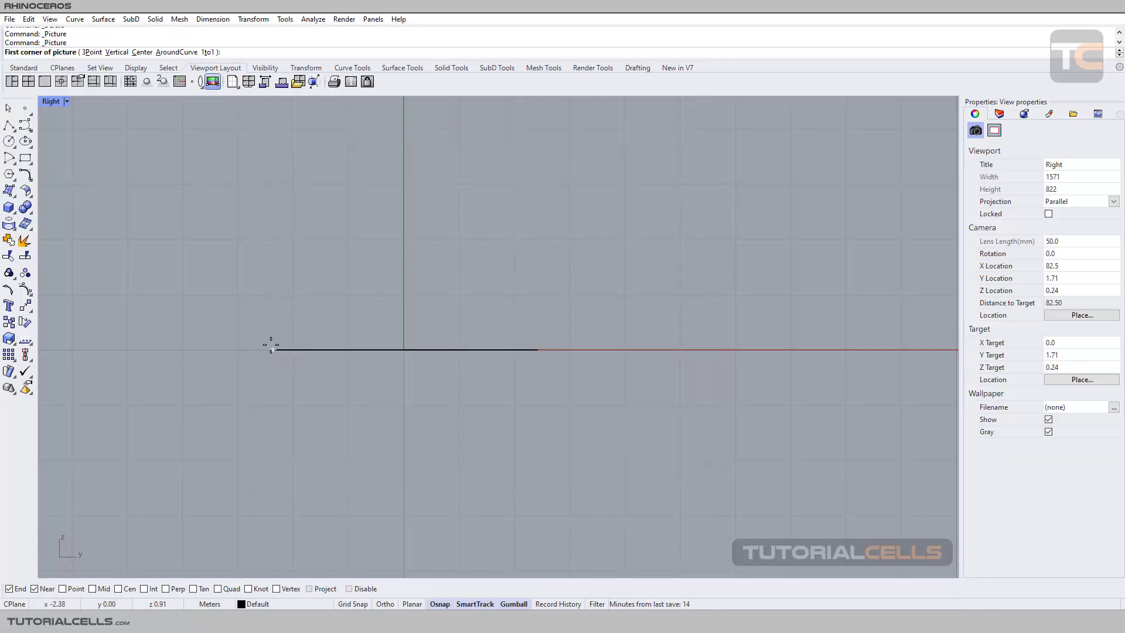
pyautogui.click(545, 350)
pyautogui.click(498, 346)
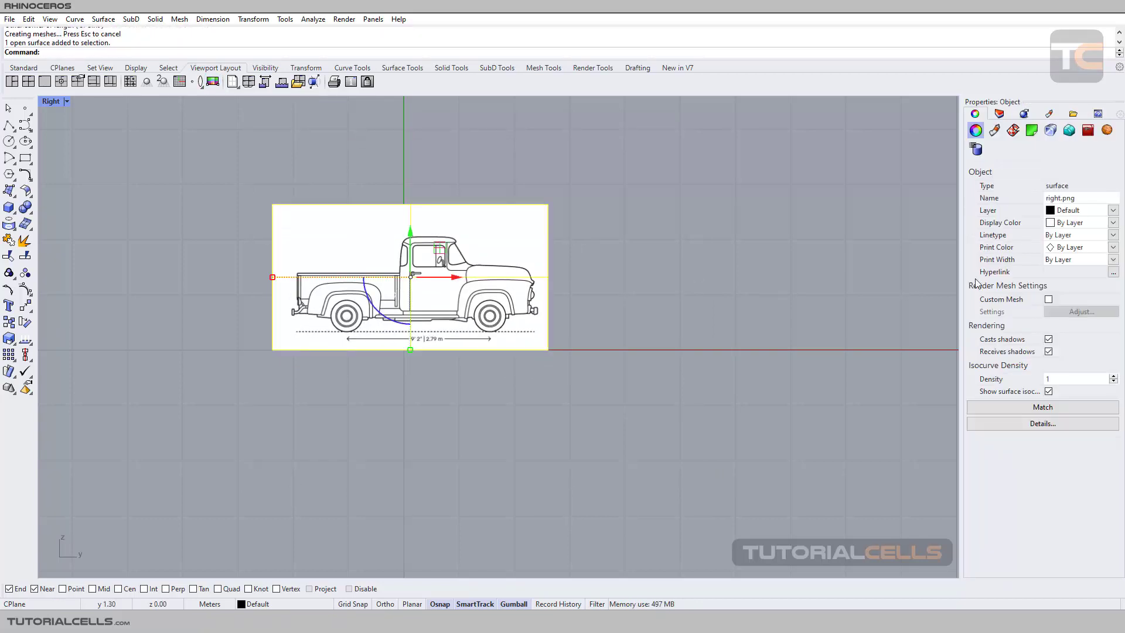
# Set the side-view picture's material transparency to about 86%
pyautogui.click(995, 130)
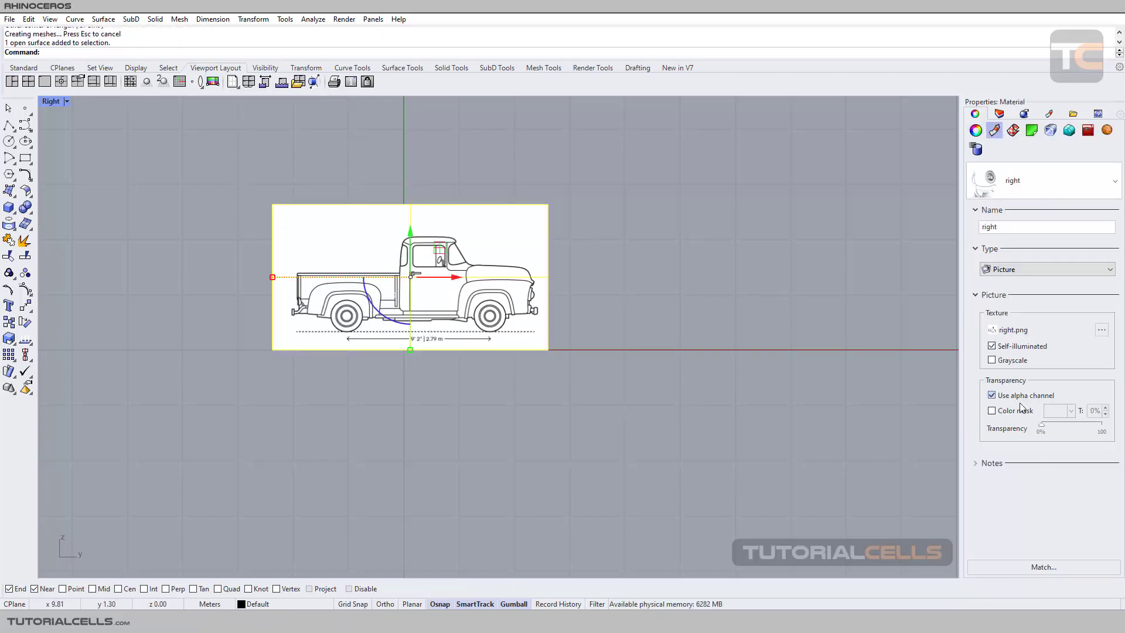
pyautogui.moveTo(1042, 430); pyautogui.dragTo(1092, 432)
pyautogui.scroll(4, 398, 331)
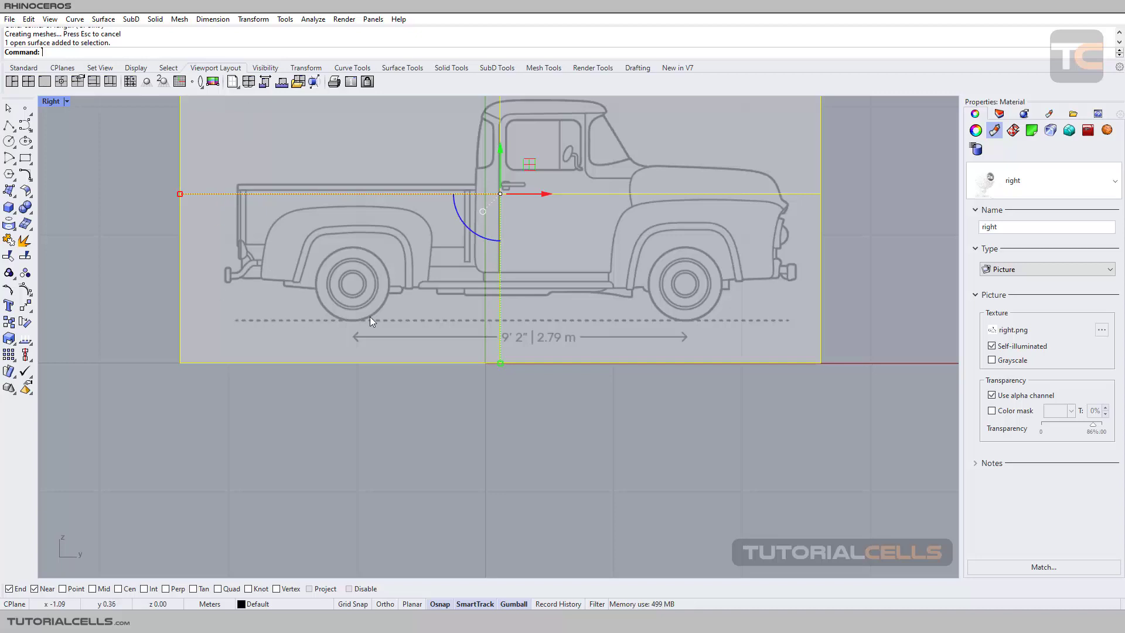
# Move the side-view picture in the negative X direction to the far long edge of the top-view picture
pyautogui.doubleClick(51, 102)
pyautogui.doubleClick(526, 104)
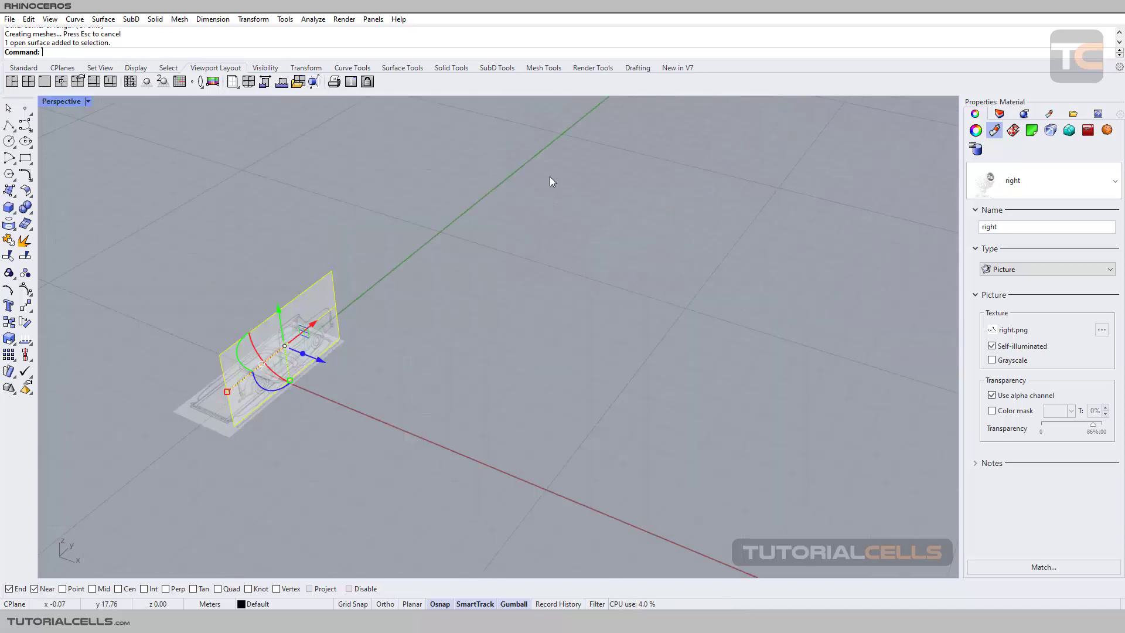
pyautogui.scroll(3, 330, 358)
pyautogui.moveTo(330, 357)
pyautogui.mouseDown(button='right')
pyautogui.moveTo(299, 351)
pyautogui.moveTo(324, 341)
pyautogui.mouseUp(button='right')
pyautogui.moveTo(324, 342); pyautogui.dragTo(385, 306)
pyautogui.scroll(8, 385, 305)
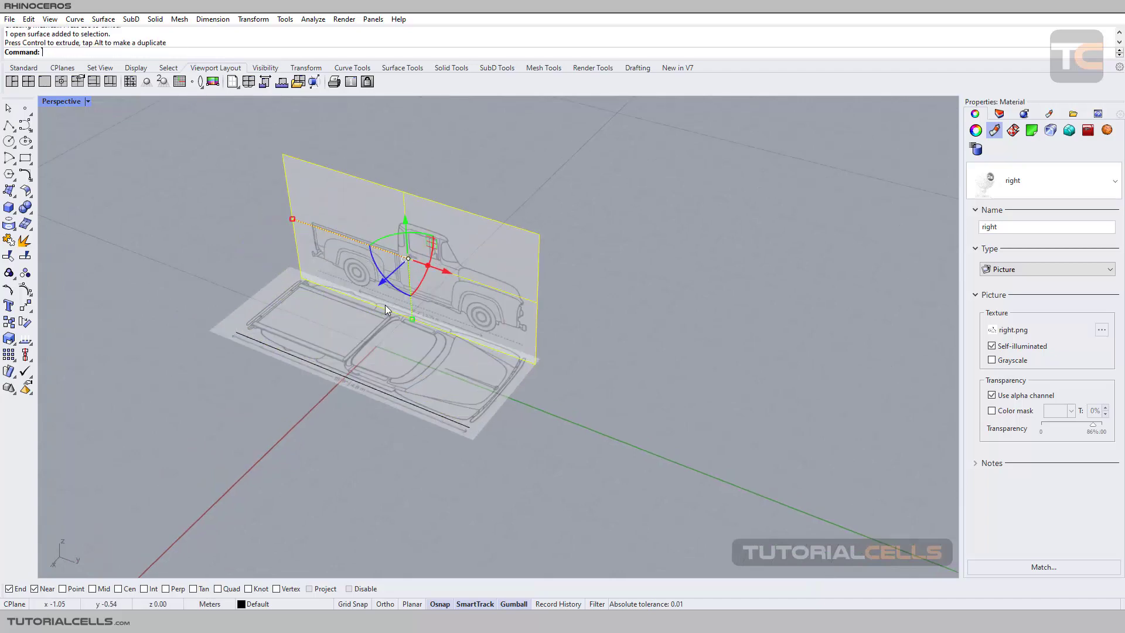
# Lower the side-view picture along Z and fine-tune its height so its lower edge sits slightly below the ground plane
pyautogui.scroll(-5, 388, 301)
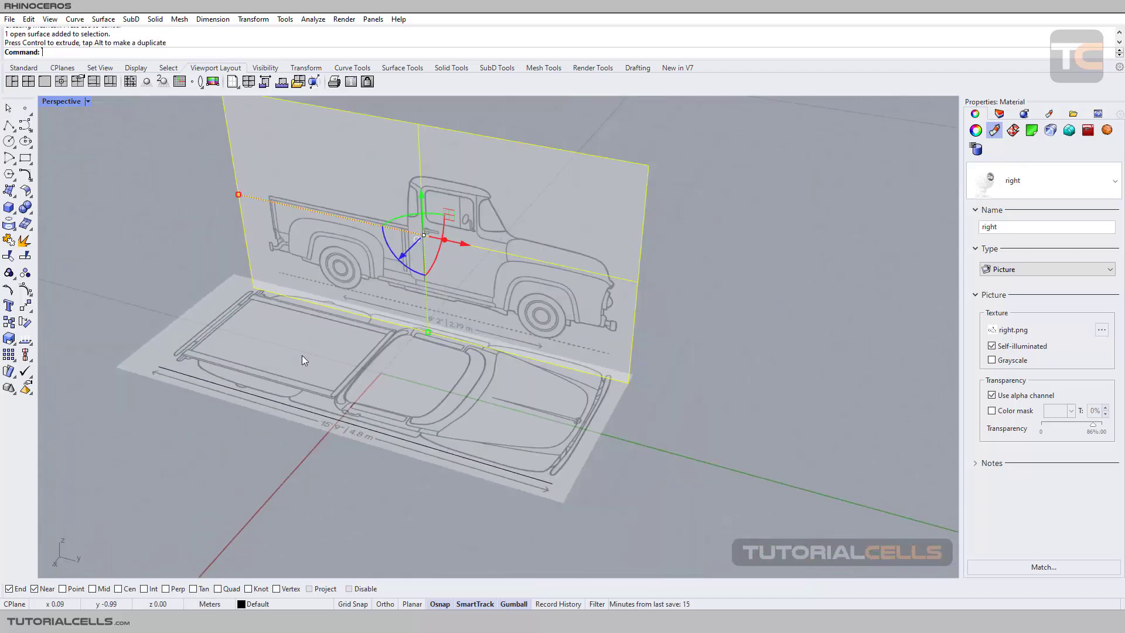
pyautogui.click(255, 395)
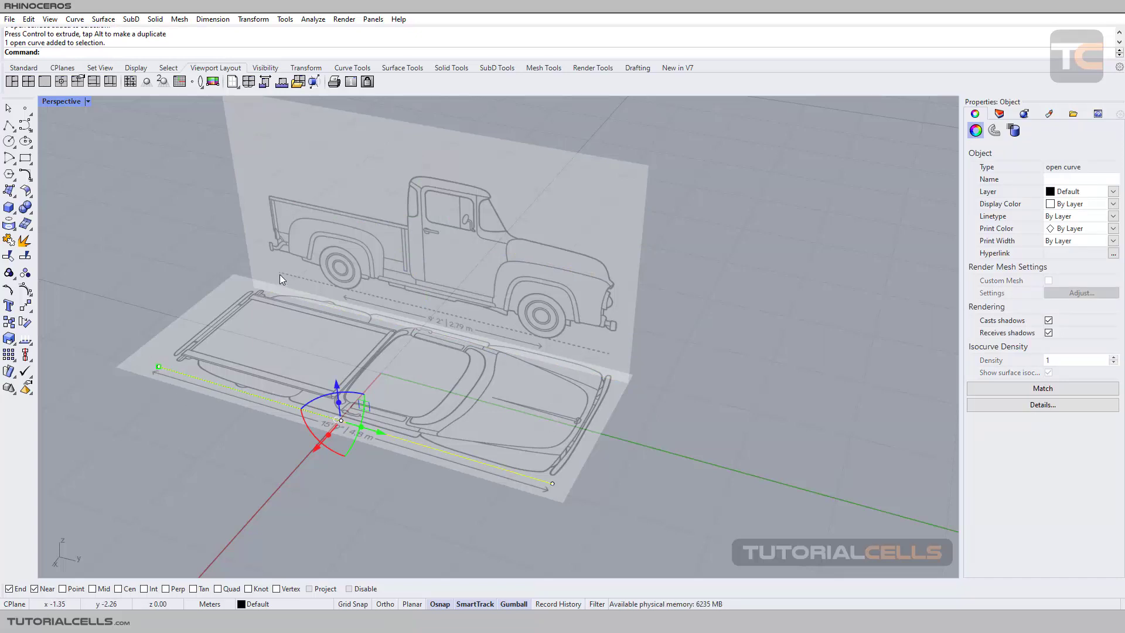
pyautogui.click(424, 275)
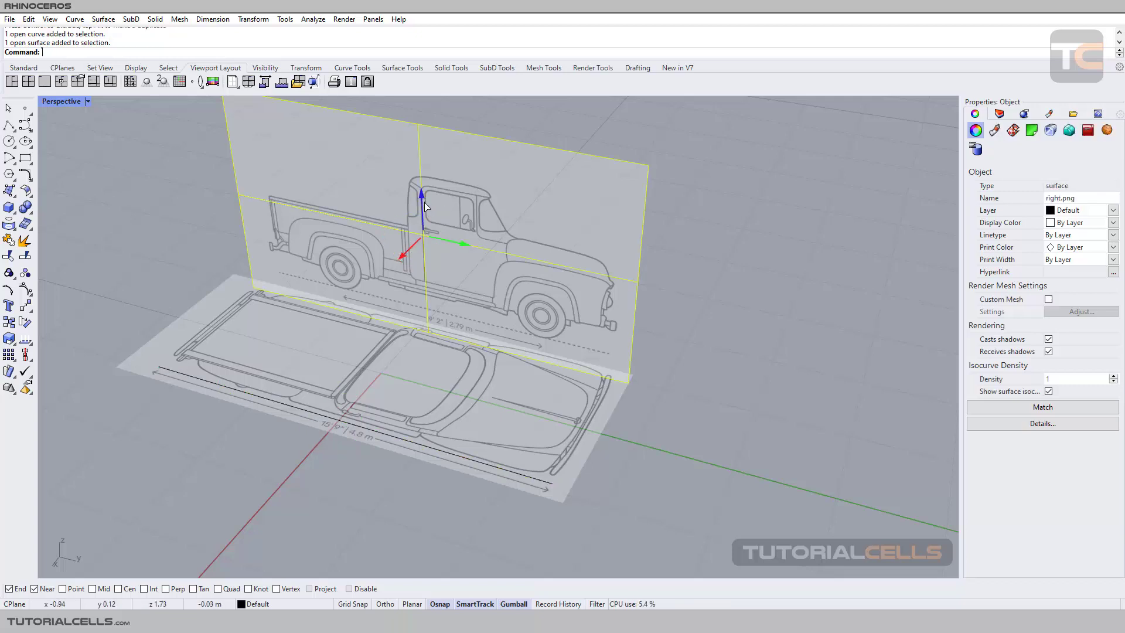
pyautogui.moveTo(426, 206); pyautogui.dragTo(424, 223)
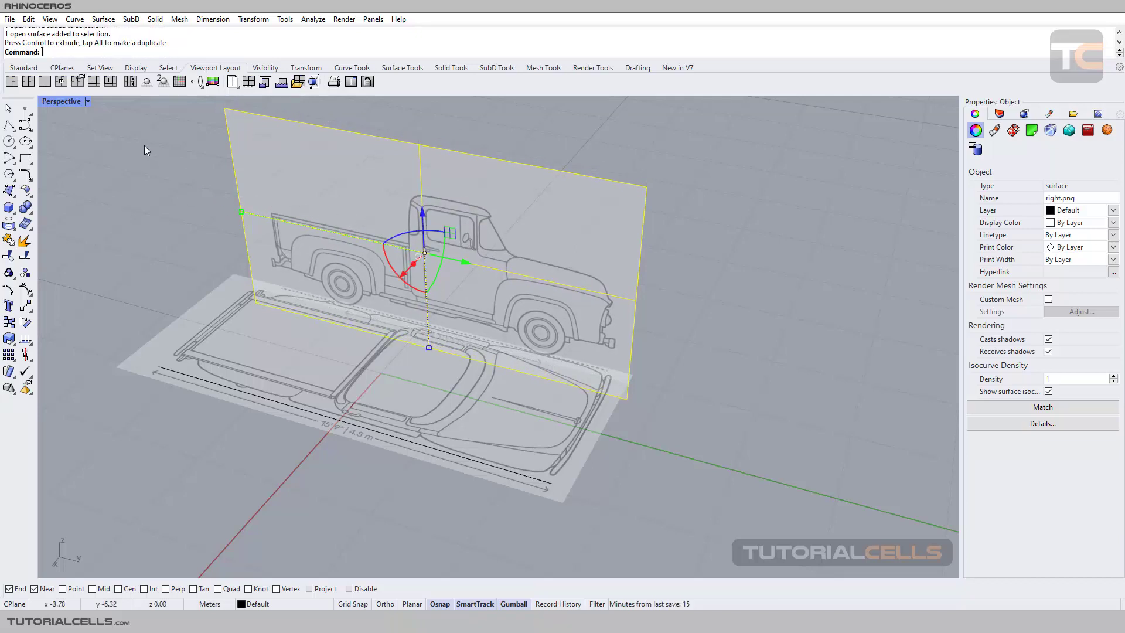
pyautogui.doubleClick(58, 101)
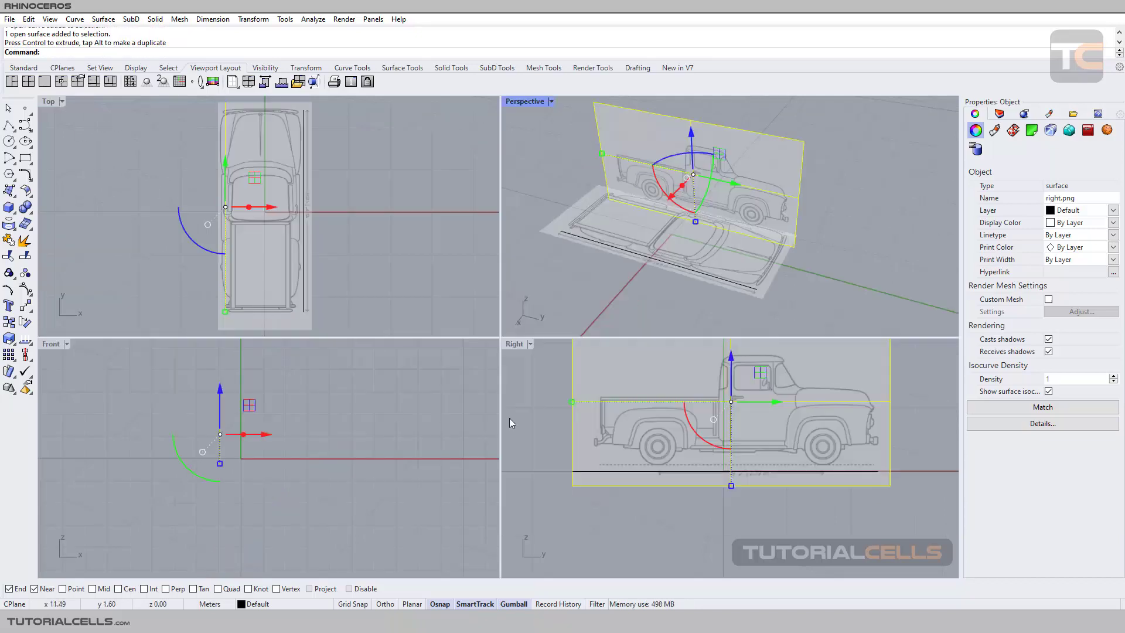
pyautogui.doubleClick(520, 345)
pyautogui.moveTo(508, 184); pyautogui.dragTo(507, 176)
# Draw a vertical helper line from the rear end of the dotted ground line under the wheels down to the ground plane
pyautogui.scroll(6, 202, 371)
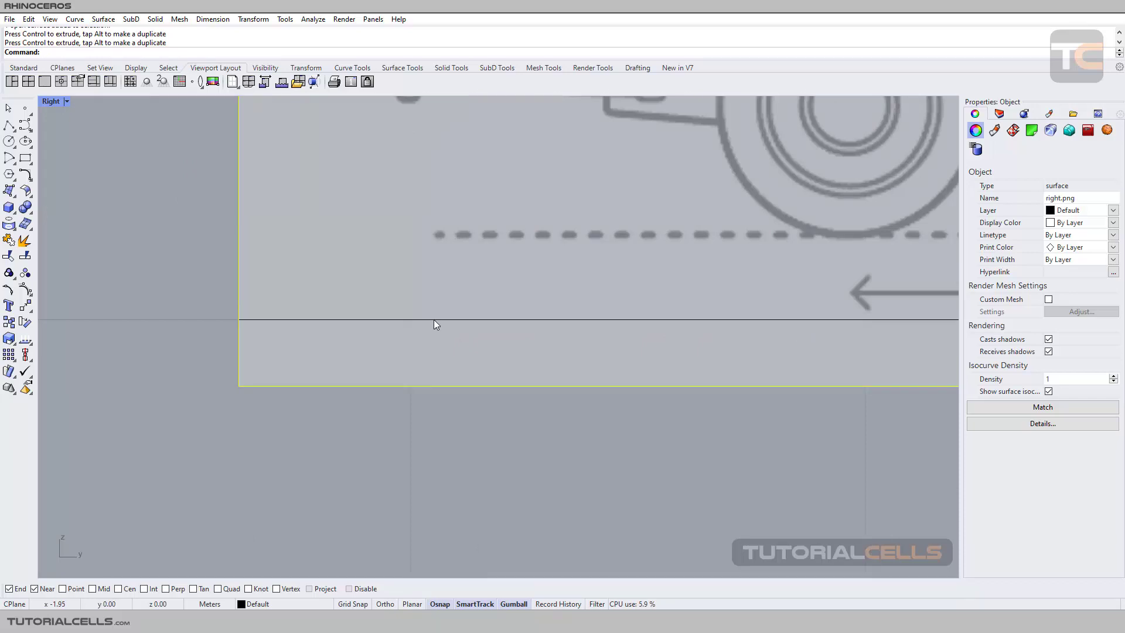
pyautogui.click(12, 130)
pyautogui.click(25, 138)
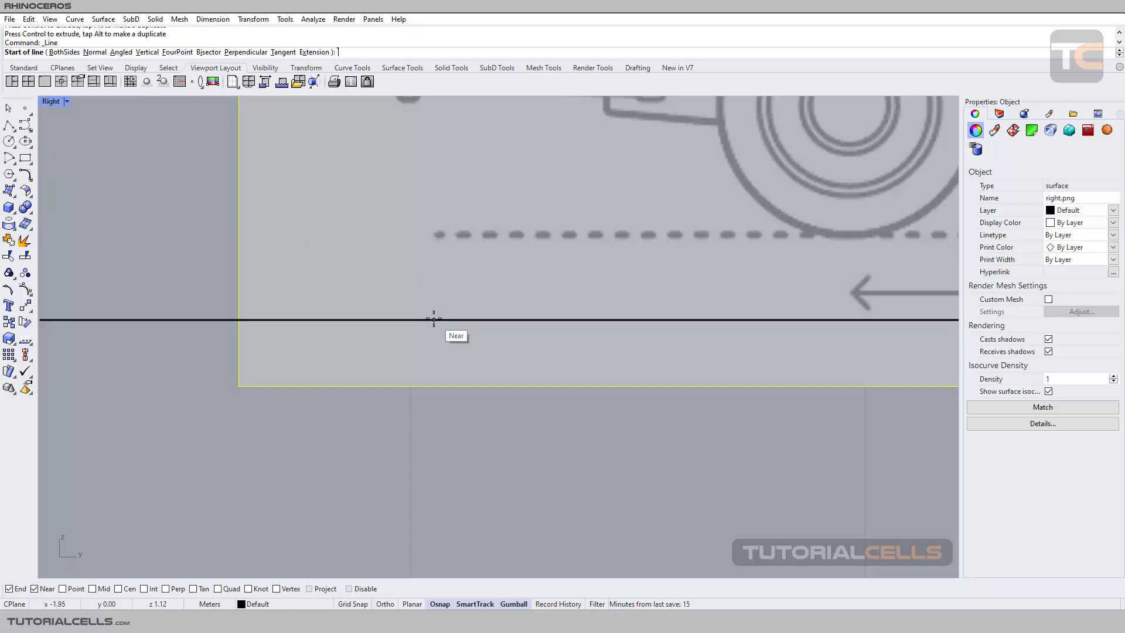
pyautogui.click(434, 234)
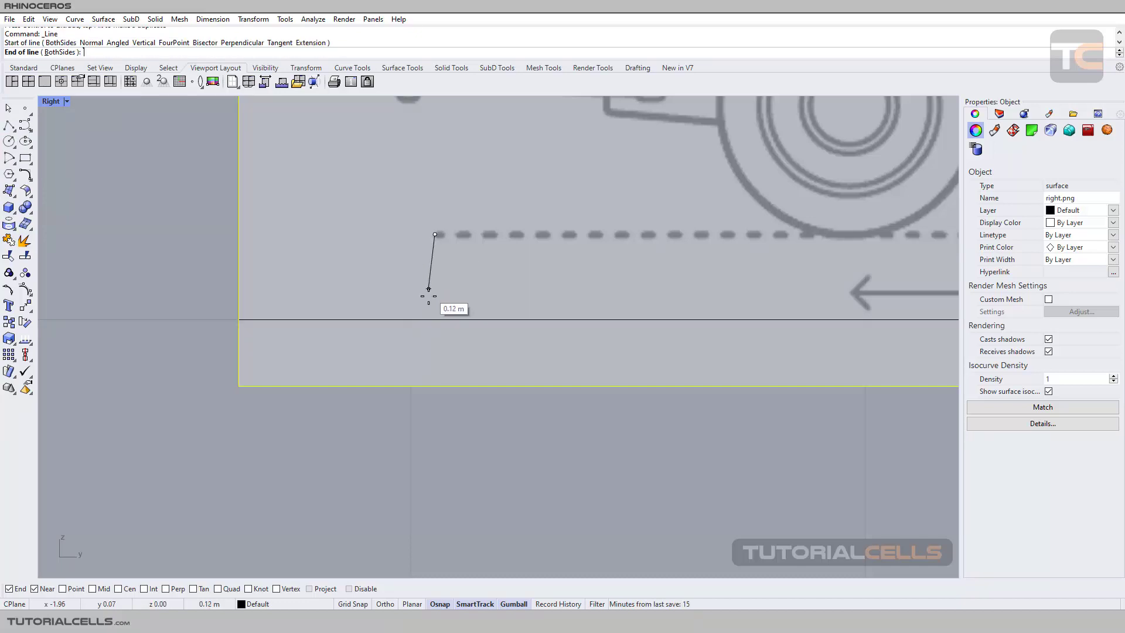
pyautogui.click(435, 319)
pyautogui.scroll(-2, 458, 276)
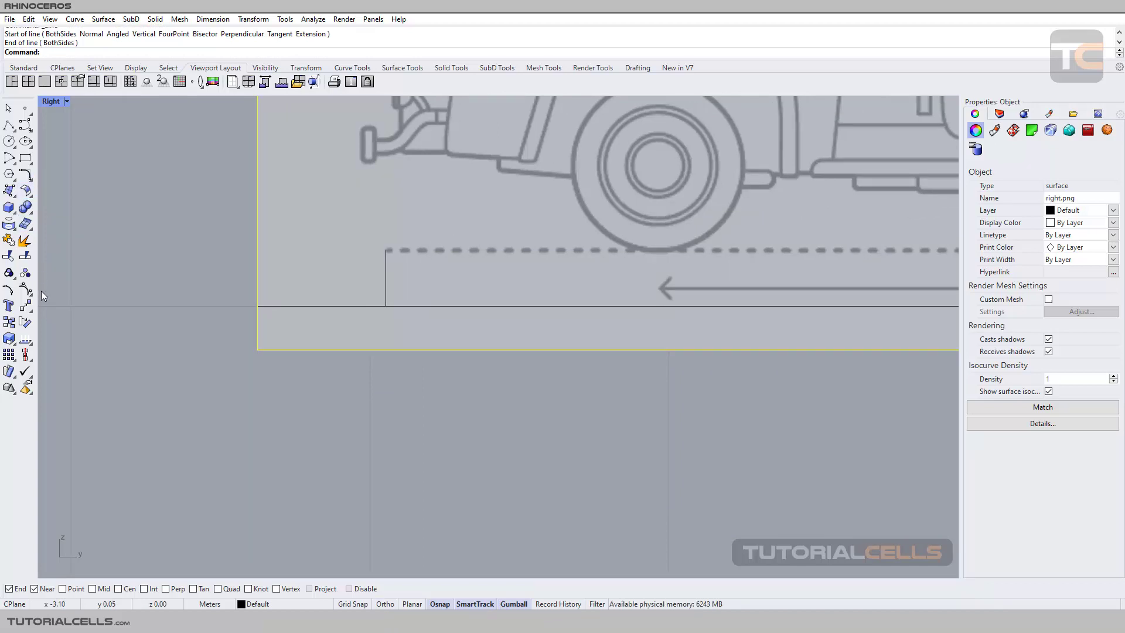
# Move the side-view picture from the helper line's upper end to its lower end, placing the dotted wheel line on the ground plane
pyautogui.click(25, 305)
pyautogui.click(386, 250)
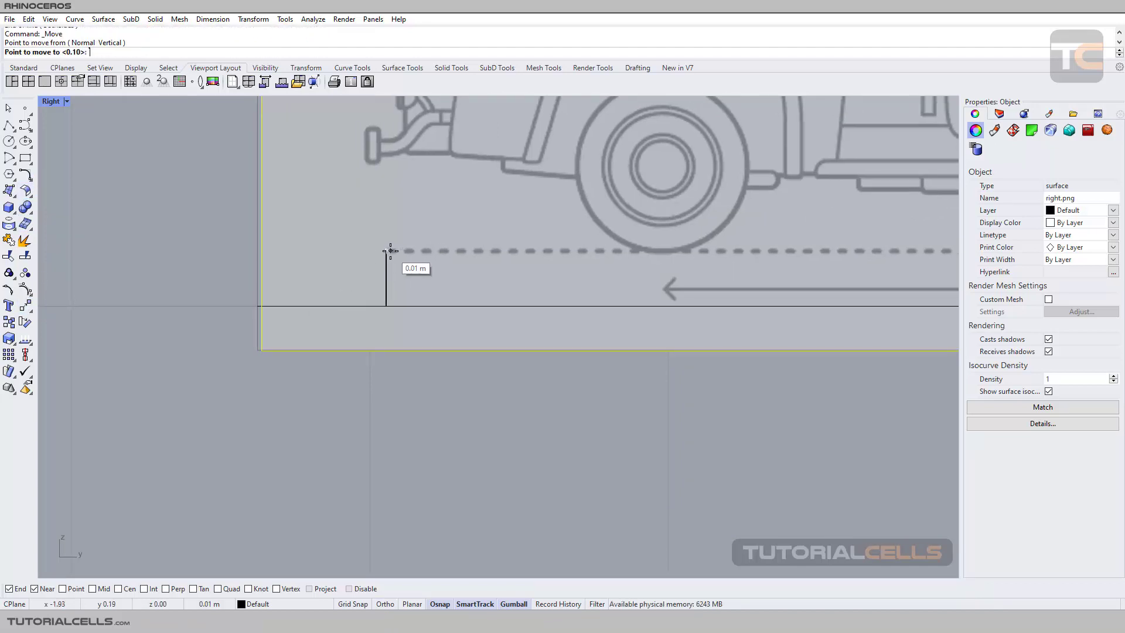
pyautogui.click(386, 304)
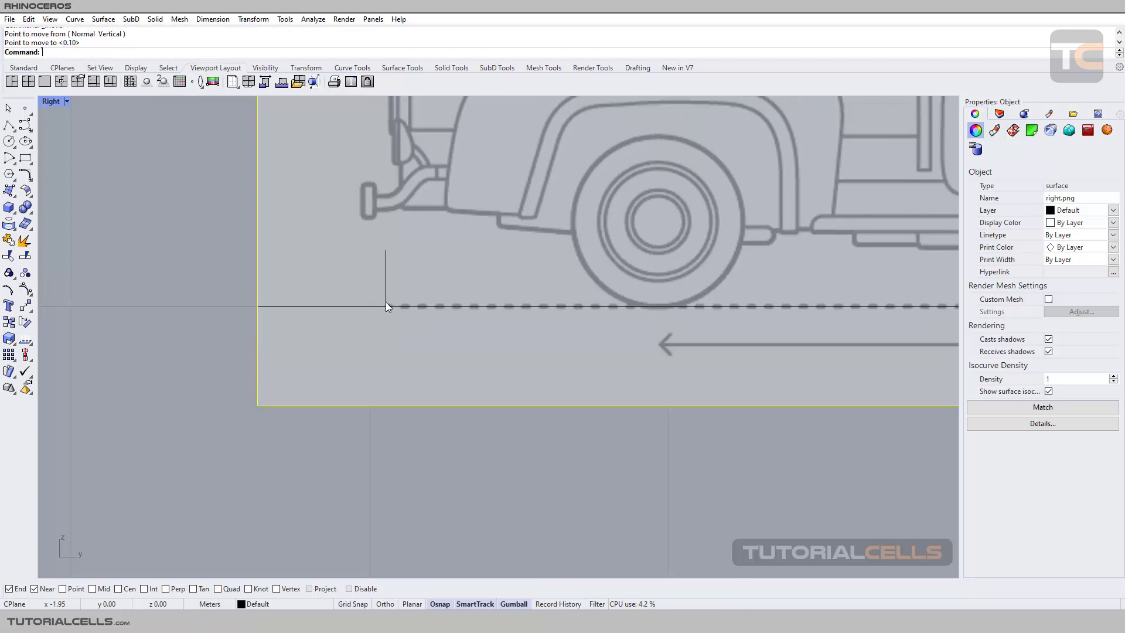
pyautogui.scroll(-3, 387, 300)
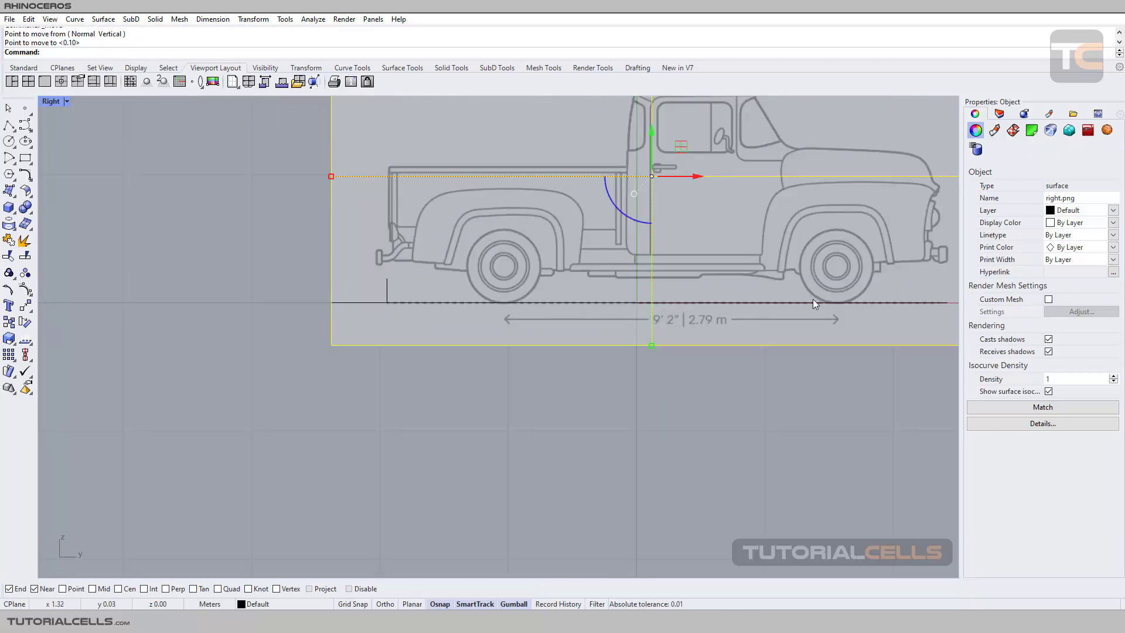
pyautogui.moveTo(813, 298); pyautogui.dragTo(713, 331, button='right')
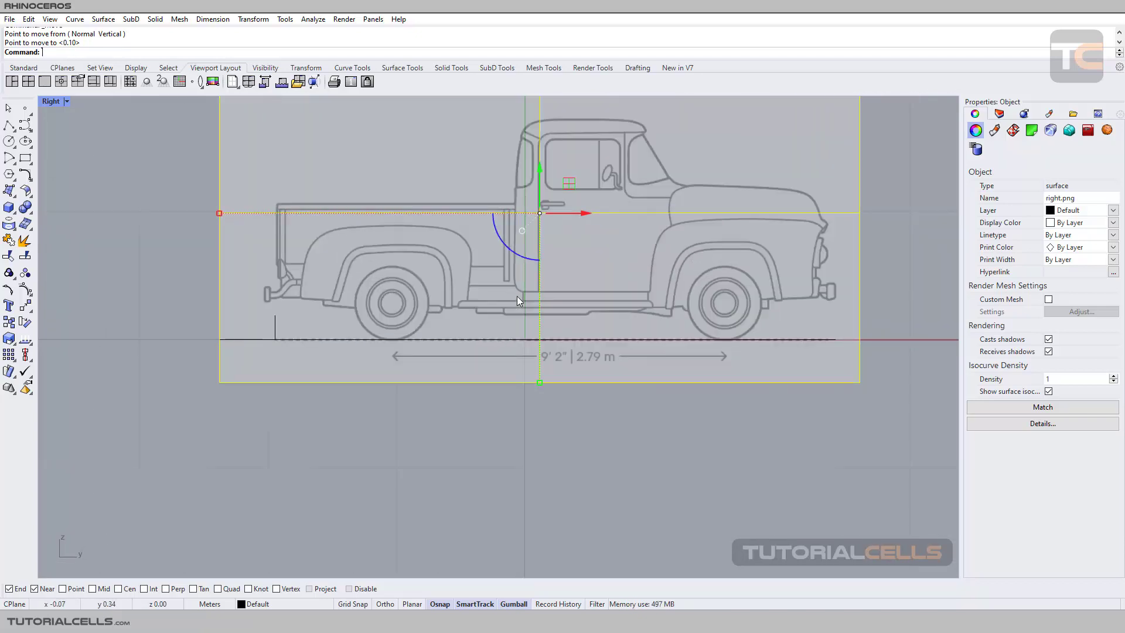
pyautogui.moveTo(517, 296); pyautogui.dragTo(473, 336, button='right')
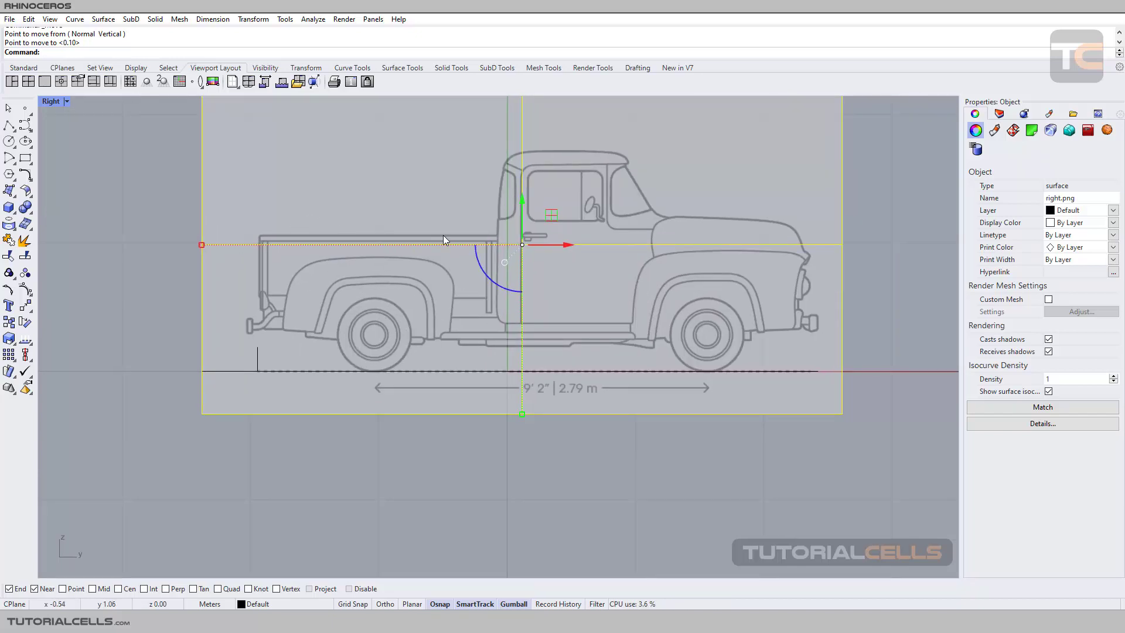
# Inspect the side-view picture's placement against the top view in the perspective and four-viewport layouts, and clear the selection
pyautogui.doubleClick(52, 101)
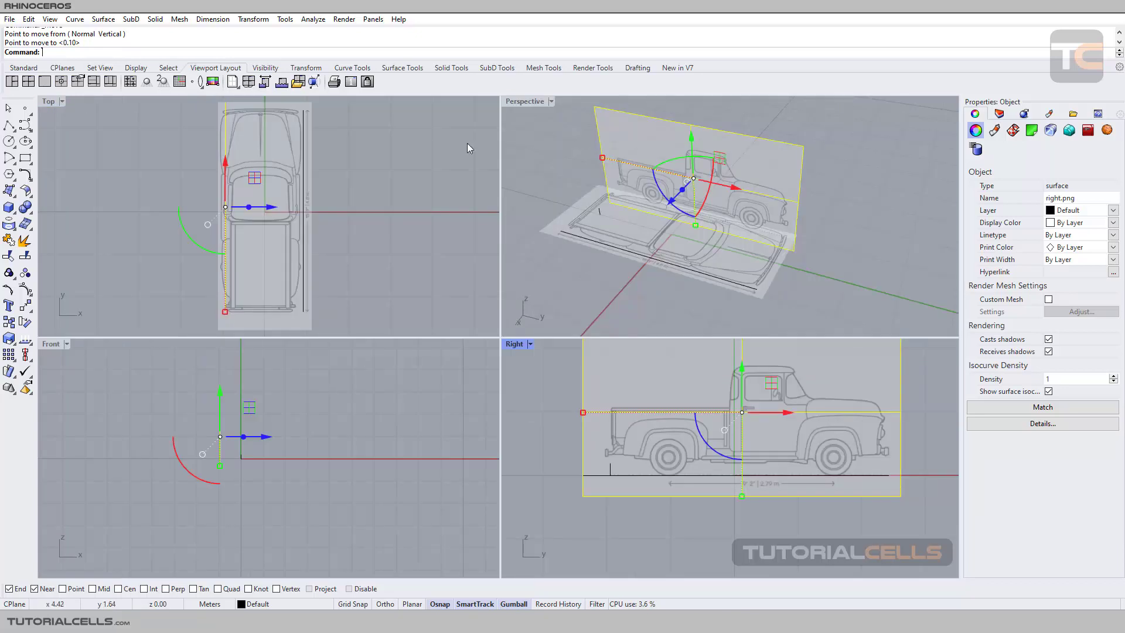
pyautogui.doubleClick(530, 102)
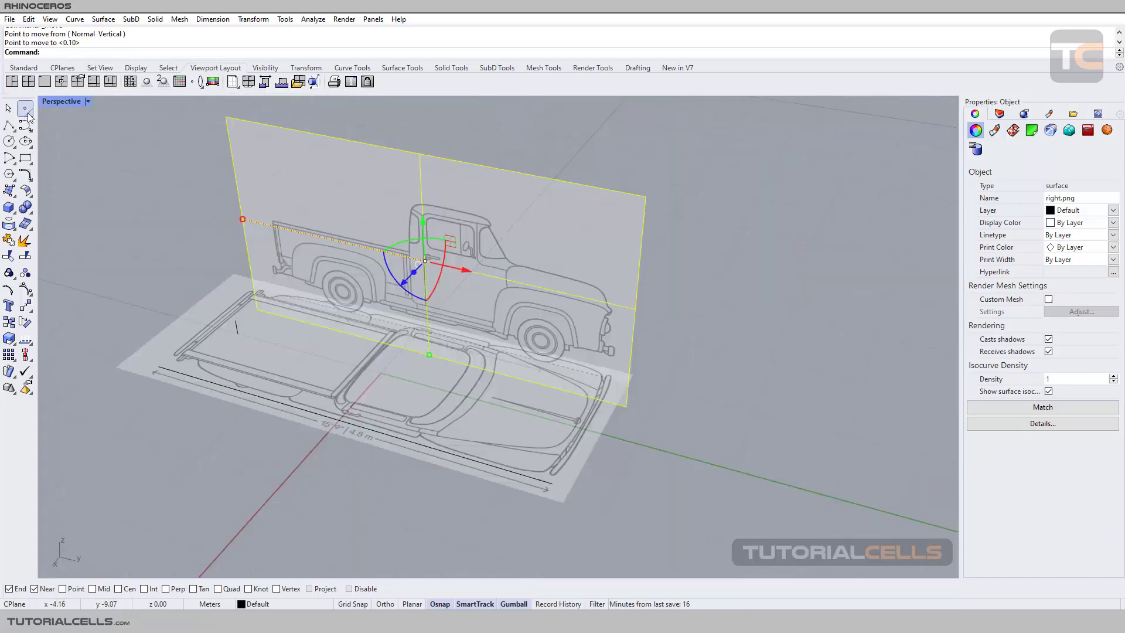
pyautogui.doubleClick(57, 102)
pyautogui.click(638, 415)
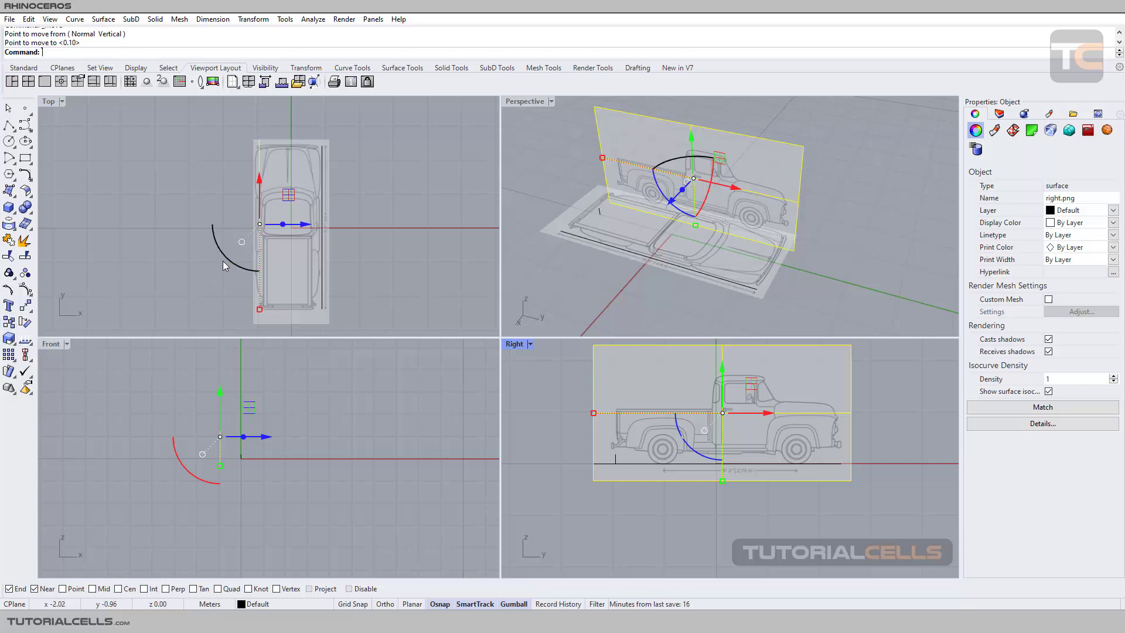
pyautogui.click(172, 233)
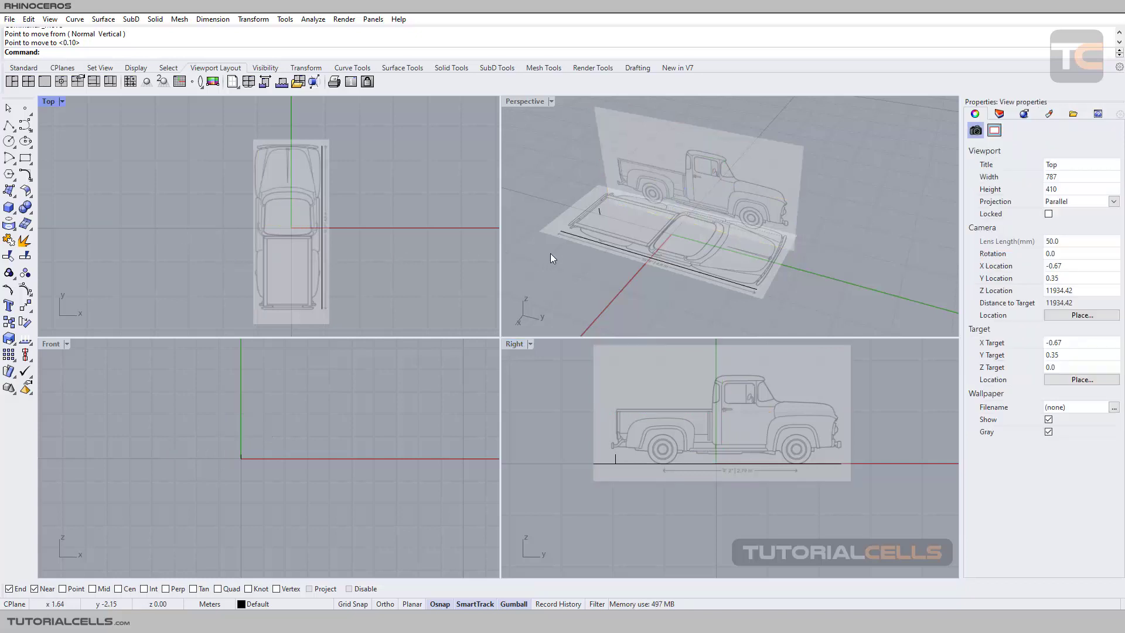
pyautogui.moveTo(579, 280); pyautogui.dragTo(575, 270, button='right')
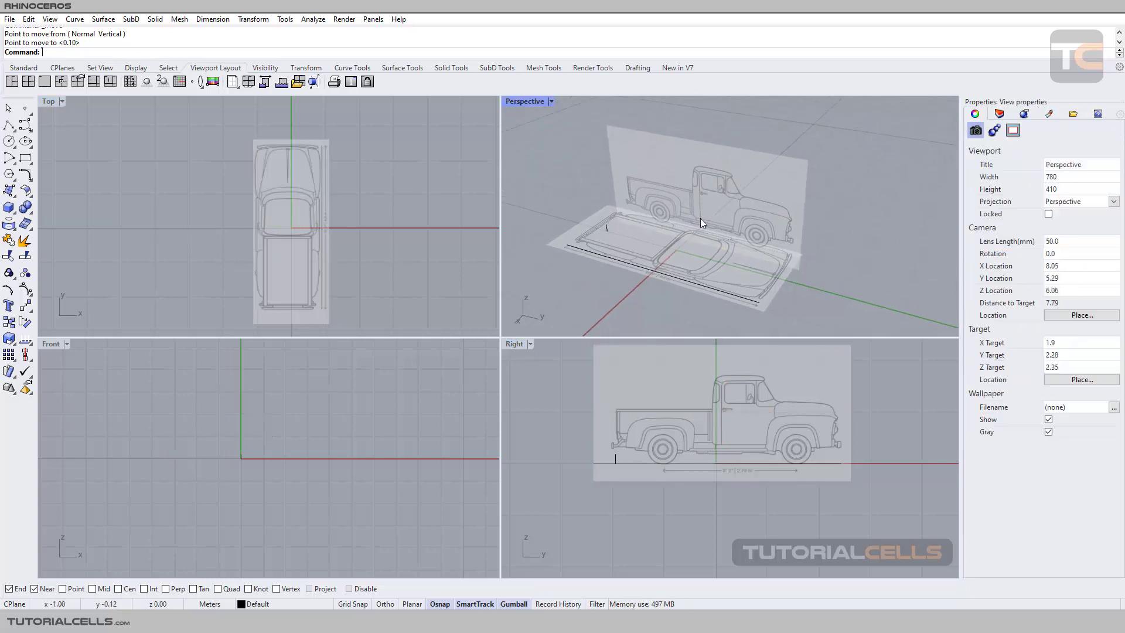